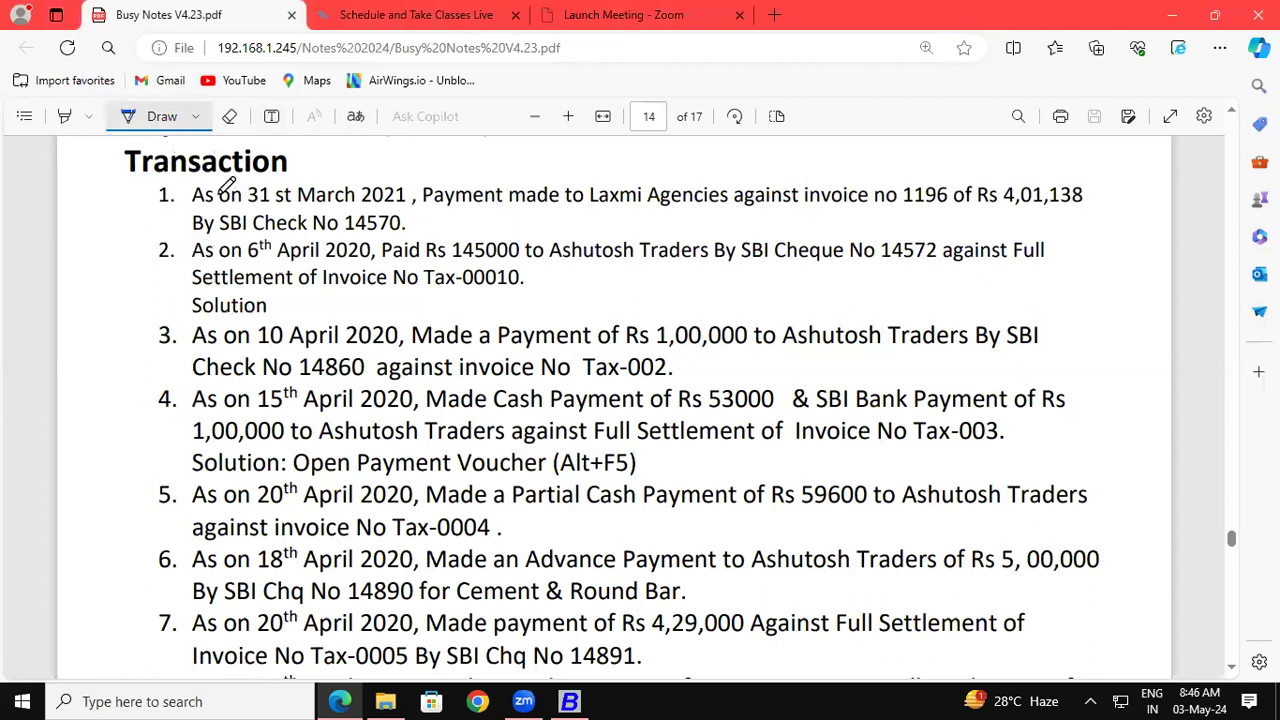
- Underline the word "Payment" twice in the Payment Voucher heading of the PDF notes
left_click(1232, 111)
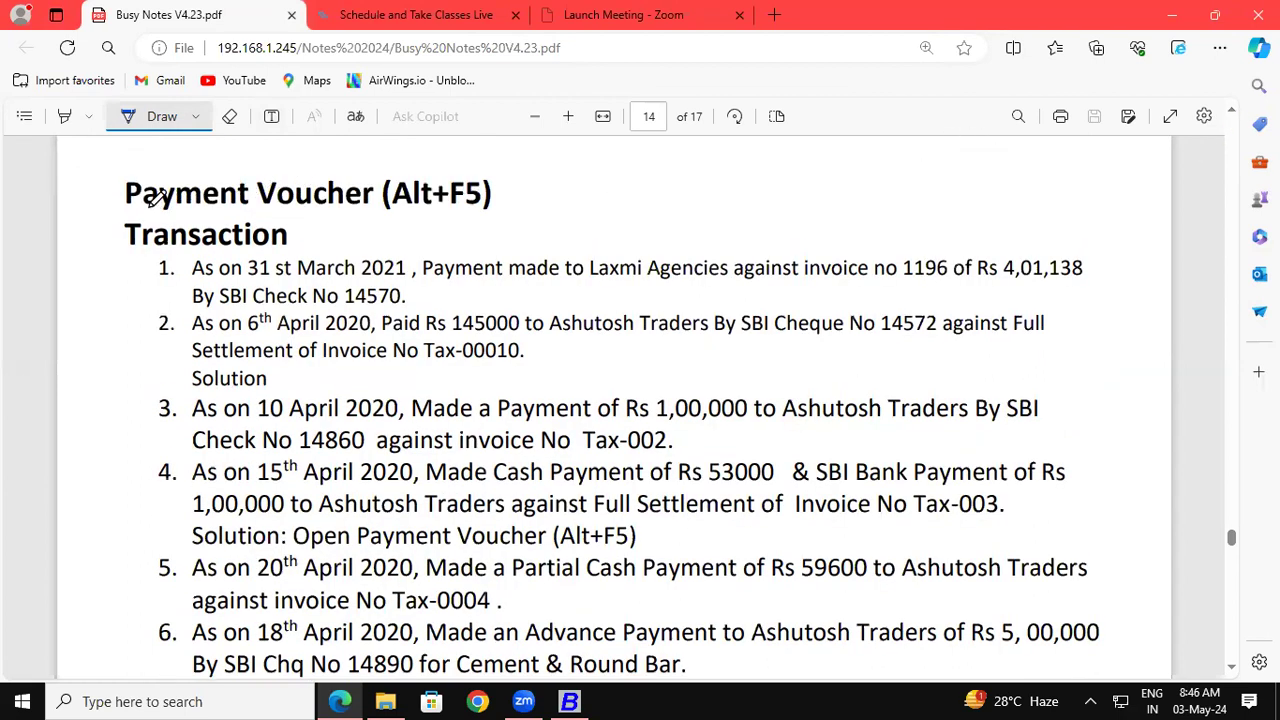
left_click_drag(118, 211, 248, 211)
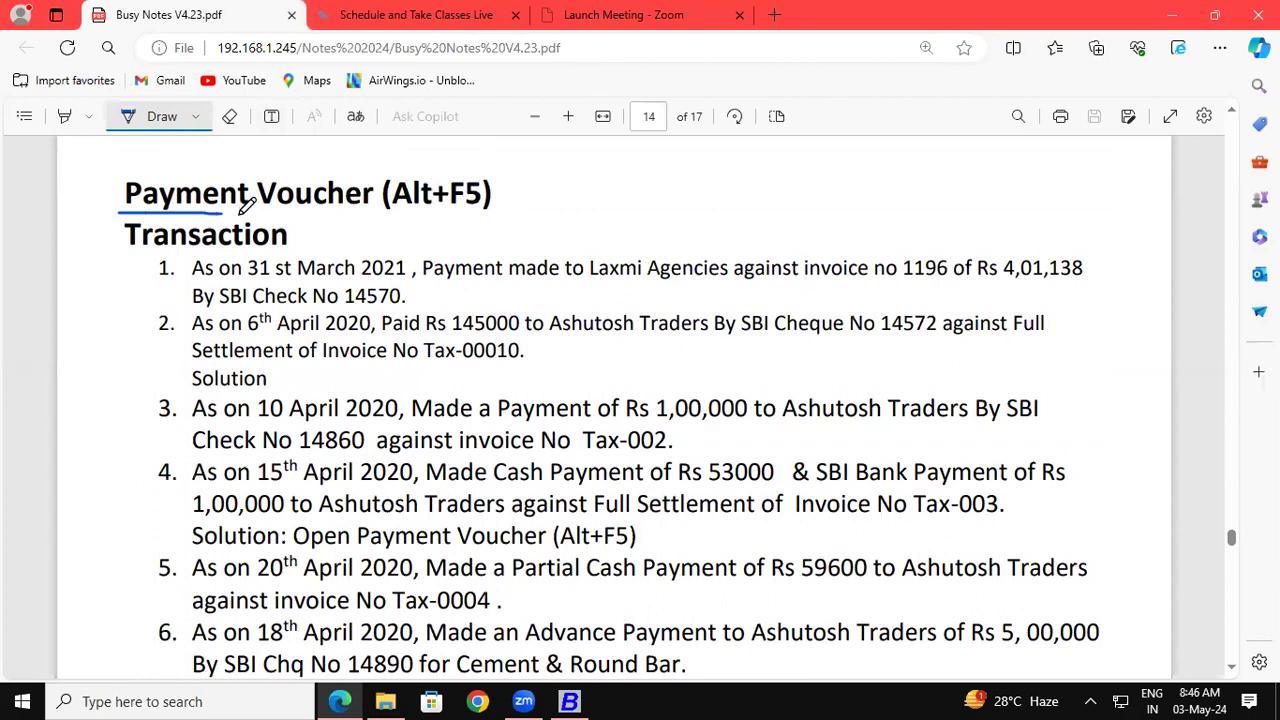
left_click_drag(118, 212, 262, 213)
- Draw a circled B beside the Payment Voucher heading, with arrows leading to a circled S and a circled E
mouse_move(597, 164)
left_mouse_down()
mouse_move(585, 168)
mouse_move(588, 210)
mouse_move(610, 214)
mouse_move(630, 199)
mouse_move(633, 168)
mouse_move(598, 162)
mouse_move(597, 212)
mouse_move(608, 183)
mouse_move(608, 194)
mouse_move(597, 212)
left_mouse_up()
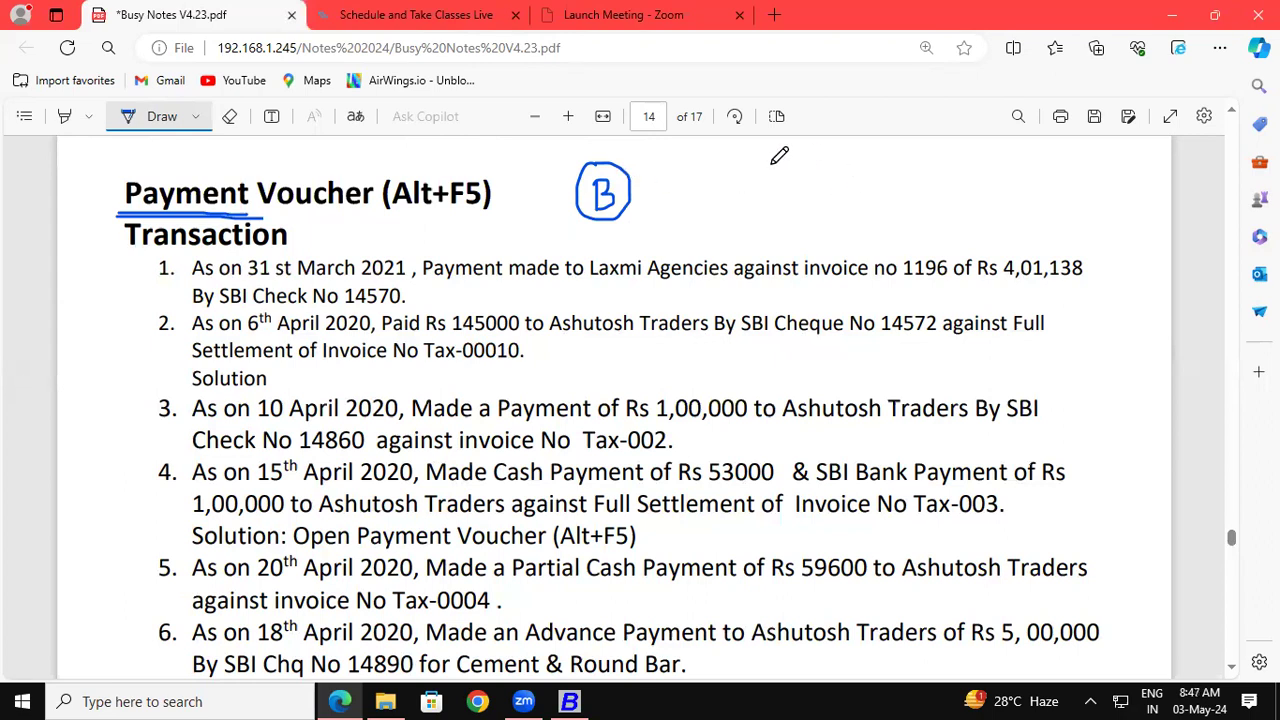
mouse_move(757, 148)
left_mouse_down()
mouse_move(755, 166)
mouse_move(776, 178)
mouse_move(791, 152)
mouse_move(766, 139)
mouse_move(779, 169)
mouse_move(769, 174)
left_mouse_up()
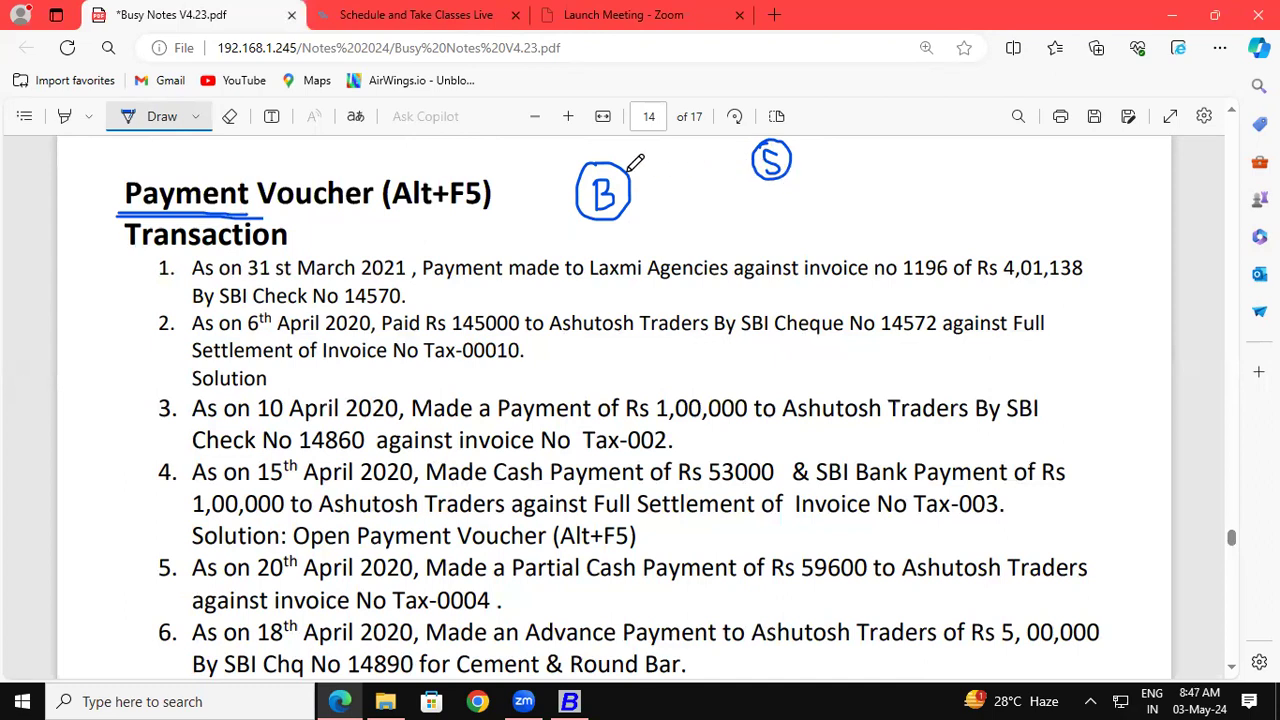
mouse_move(634, 165)
left_mouse_down()
mouse_move(674, 148)
mouse_move(741, 157)
mouse_move(750, 145)
left_mouse_up()
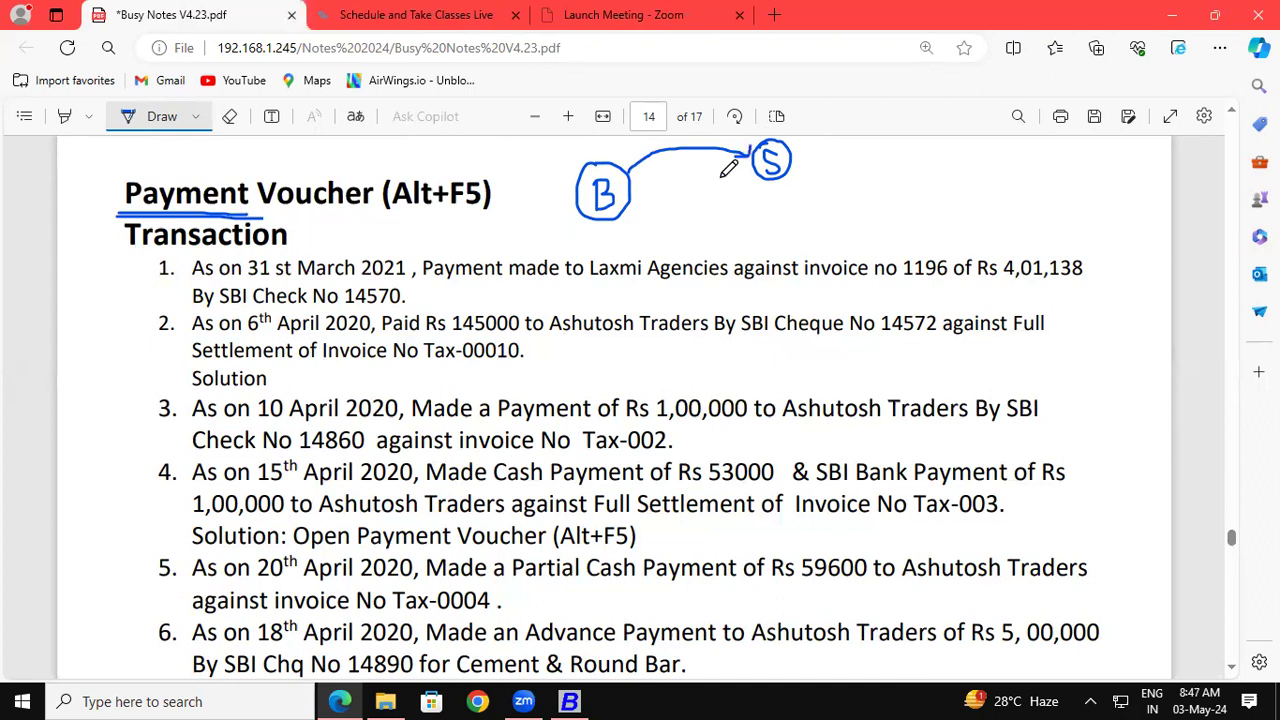
mouse_move(730, 208)
left_mouse_down()
mouse_move(718, 226)
mouse_move(742, 238)
mouse_move(760, 200)
mouse_move(732, 192)
mouse_move(727, 205)
mouse_move(727, 232)
mouse_move(748, 234)
mouse_move(736, 215)
left_mouse_up()
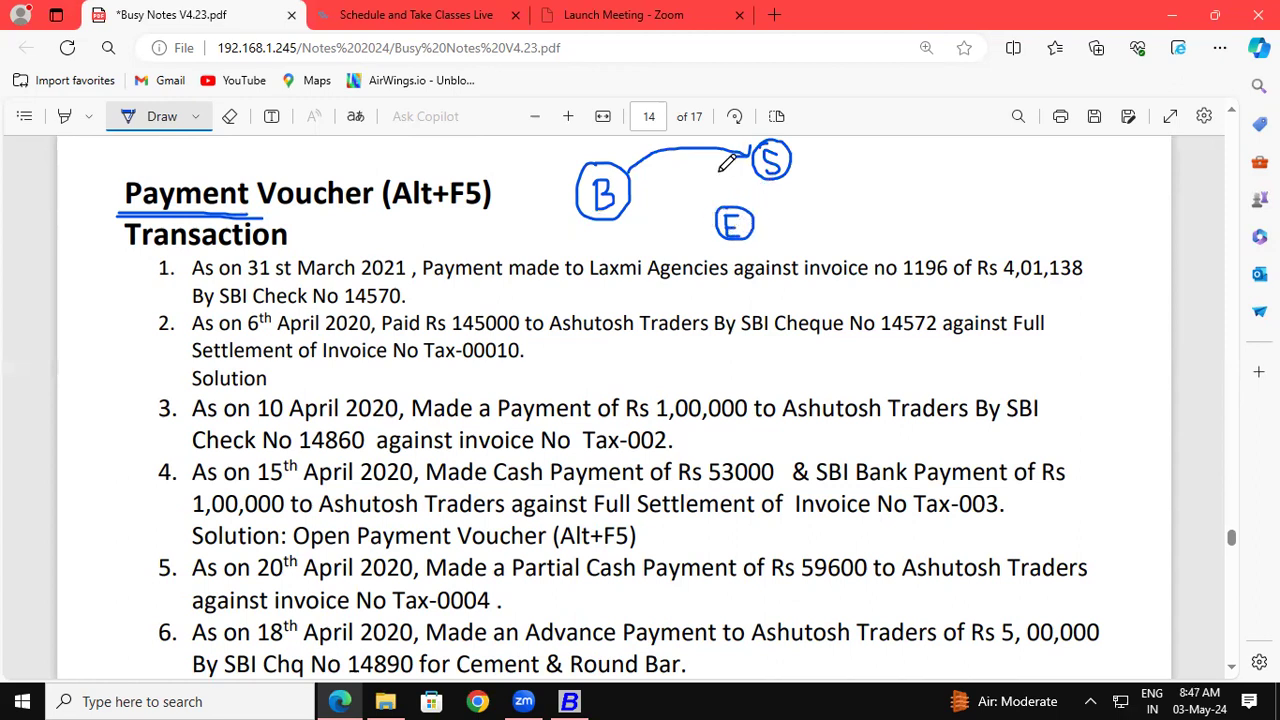
mouse_move(624, 200)
left_mouse_down()
mouse_move(637, 217)
mouse_move(714, 232)
mouse_move(708, 245)
left_mouse_up()
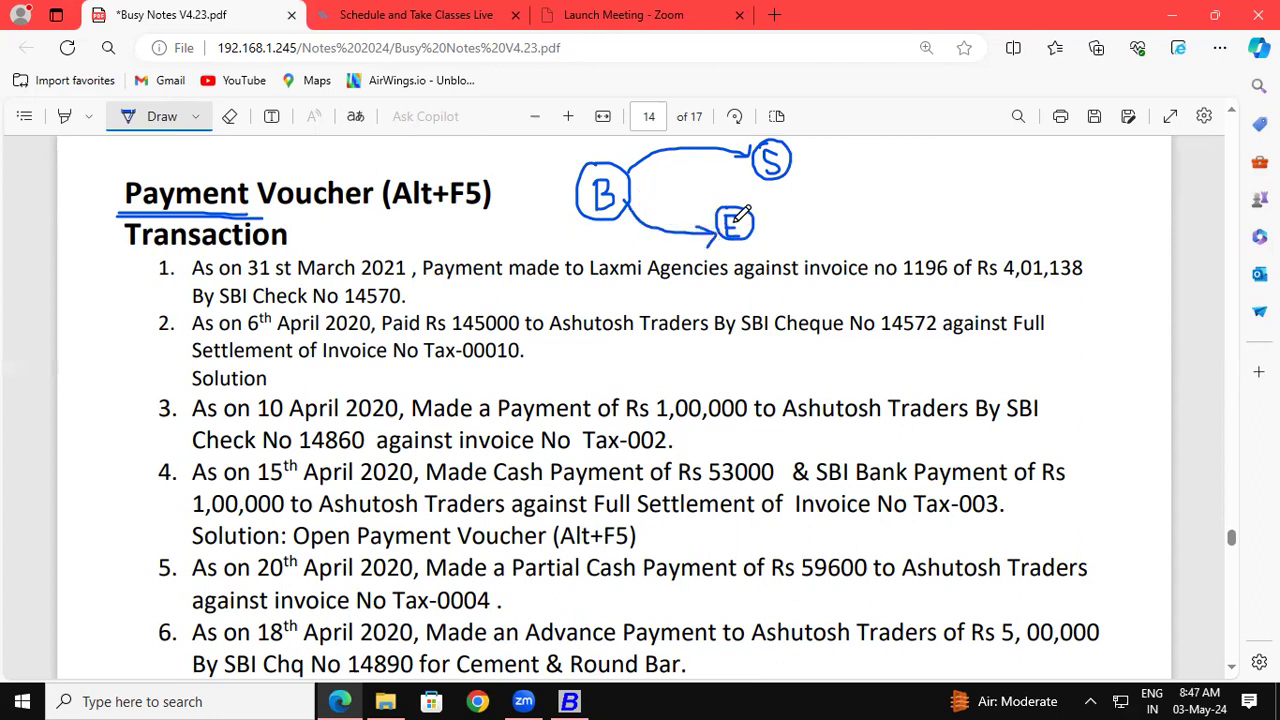
- Label the circled S and E with "dr" and underline "Alt+F5" in the heading
mouse_move(785, 172)
left_mouse_down()
mouse_move(820, 166)
mouse_move(824, 142)
mouse_move(824, 174)
mouse_move(828, 158)
mouse_move(836, 174)
mouse_move(850, 158)
left_mouse_up()
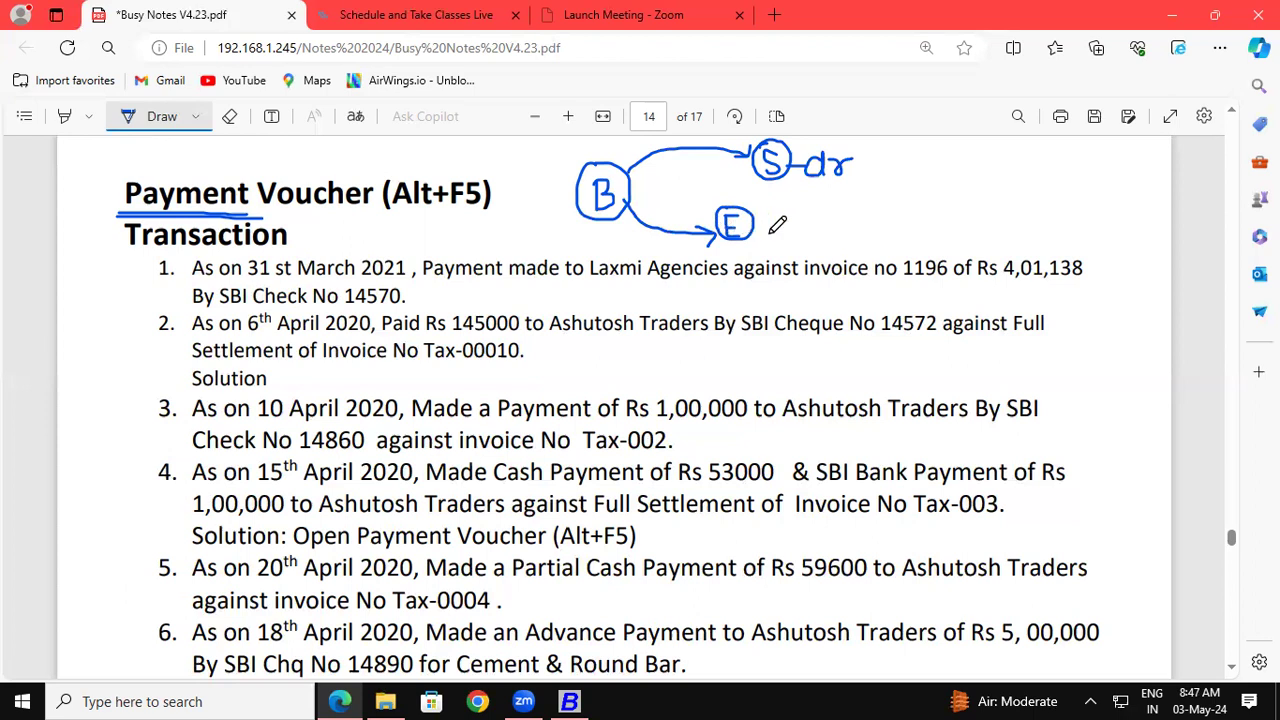
left_click_drag(772, 226, 818, 210)
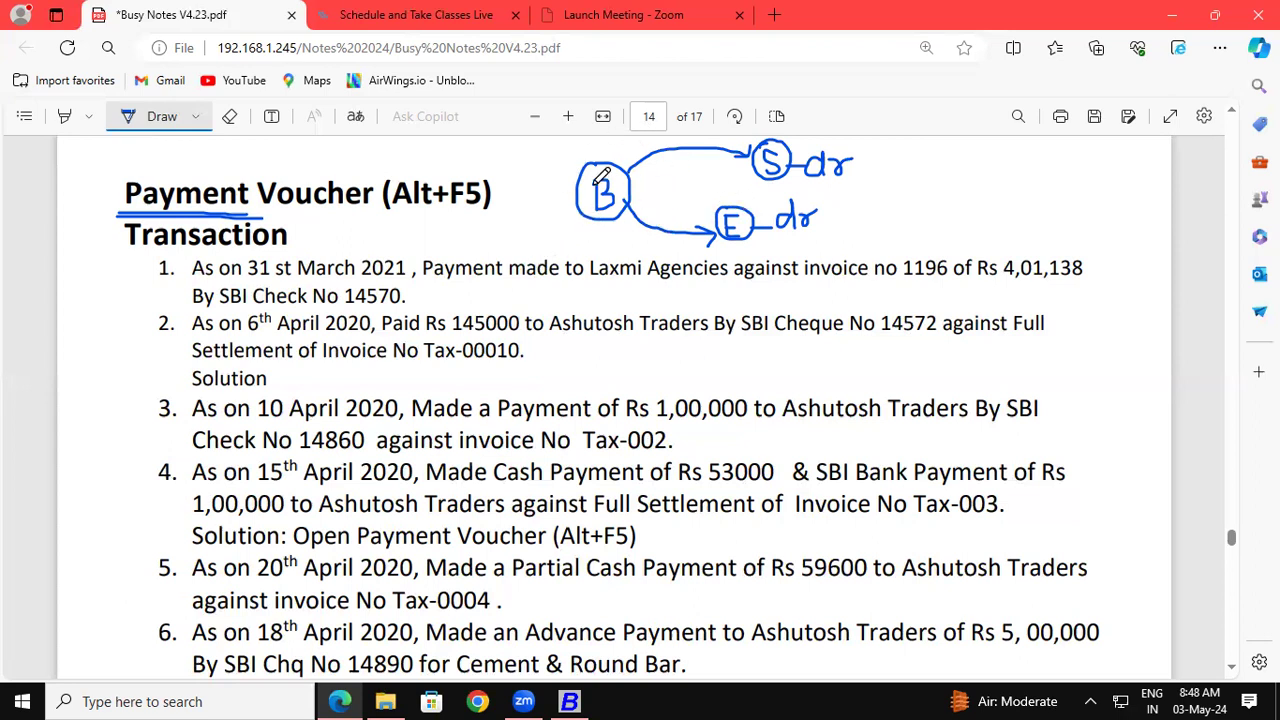
left_click_drag(392, 210, 477, 209)
- Switch to Busy and start adding a new payment voucher
key("super+d")
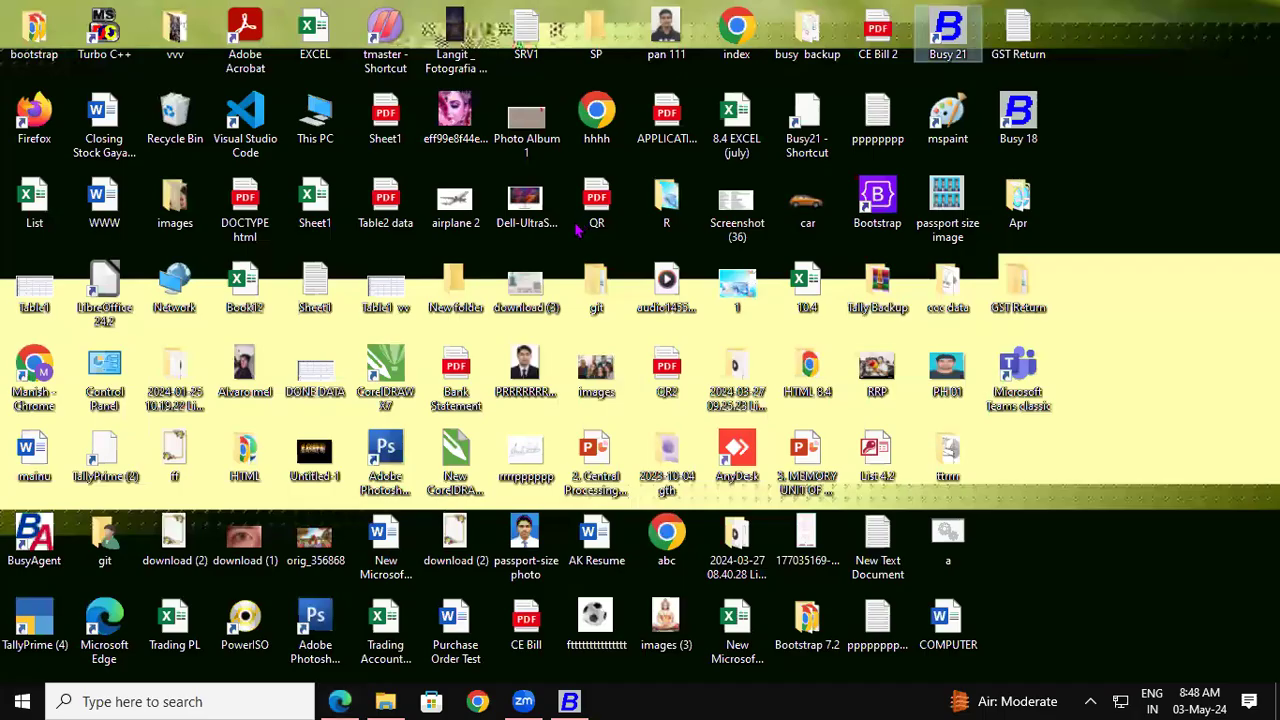
left_click(569, 701)
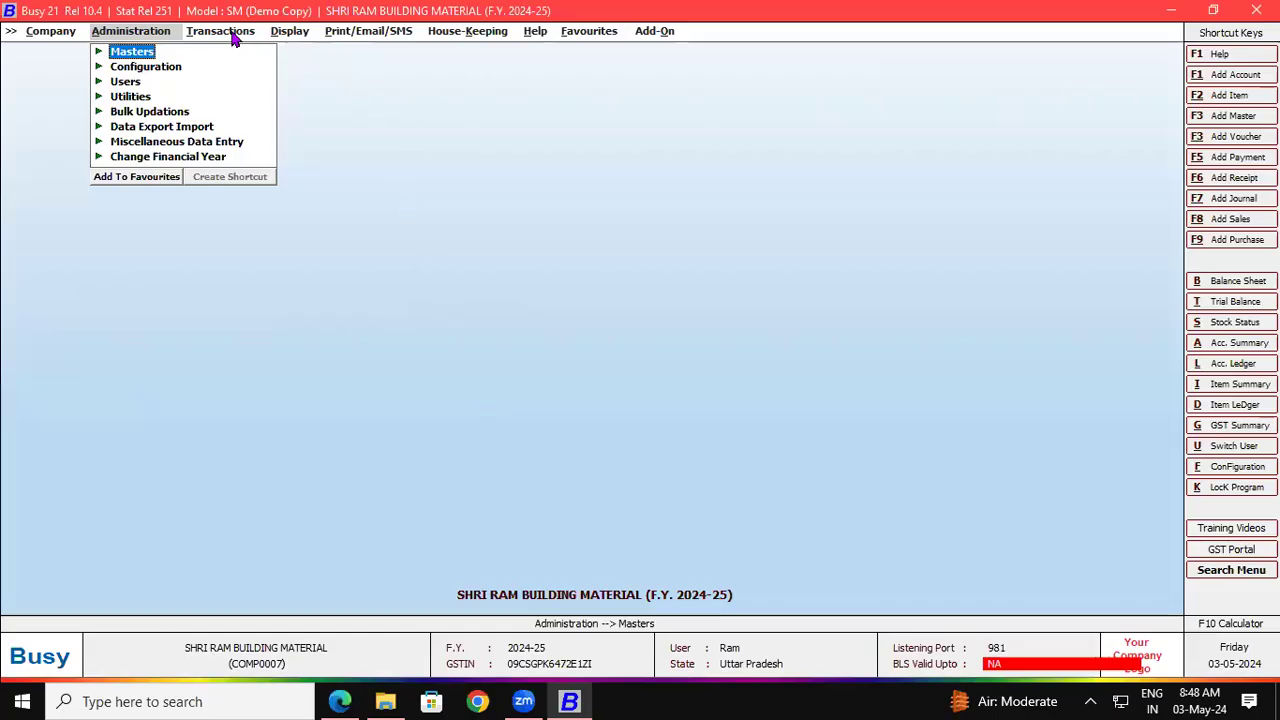
left_click(234, 36)
left_click(232, 130)
left_click(250, 141)
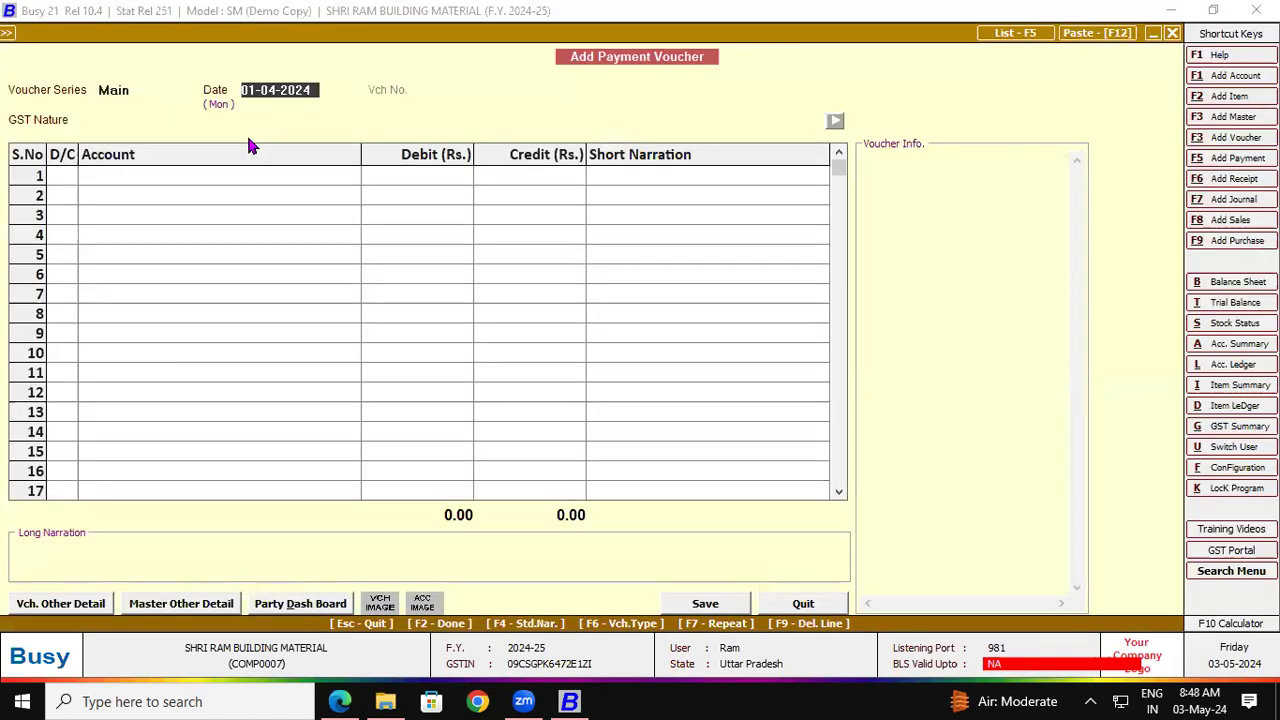
key("Escape")
key("Return")
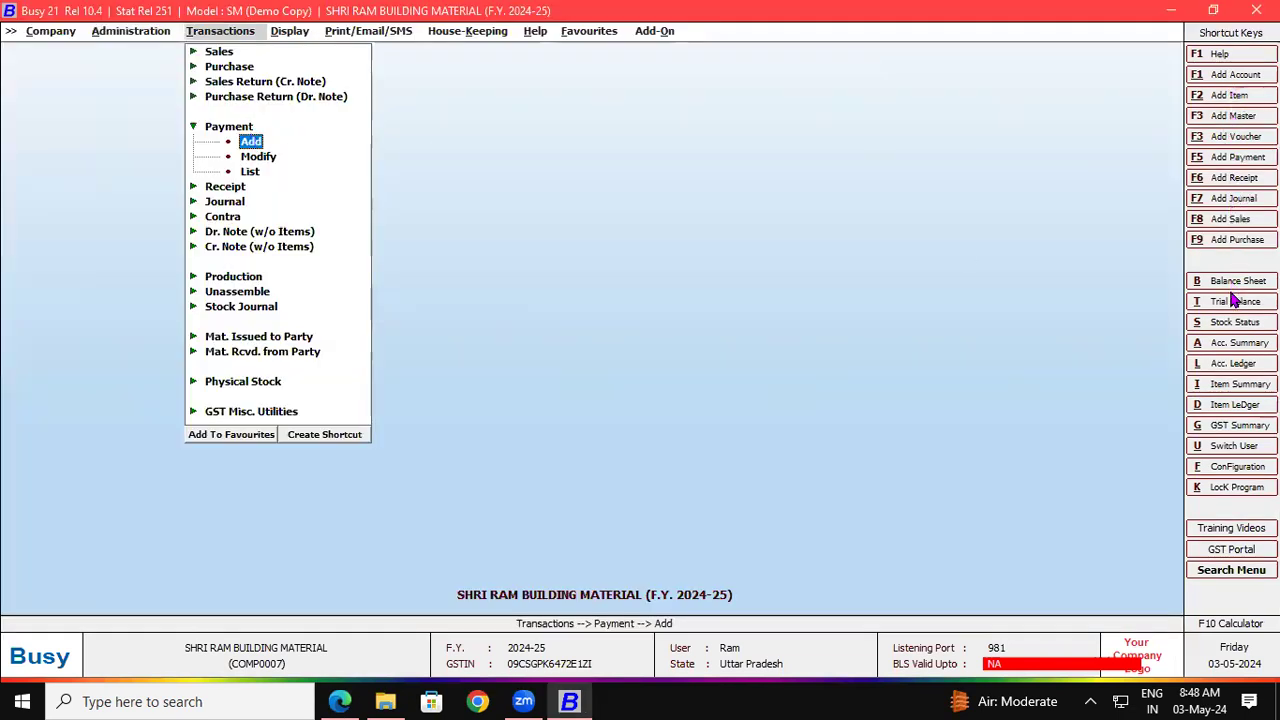
left_click(1222, 159)
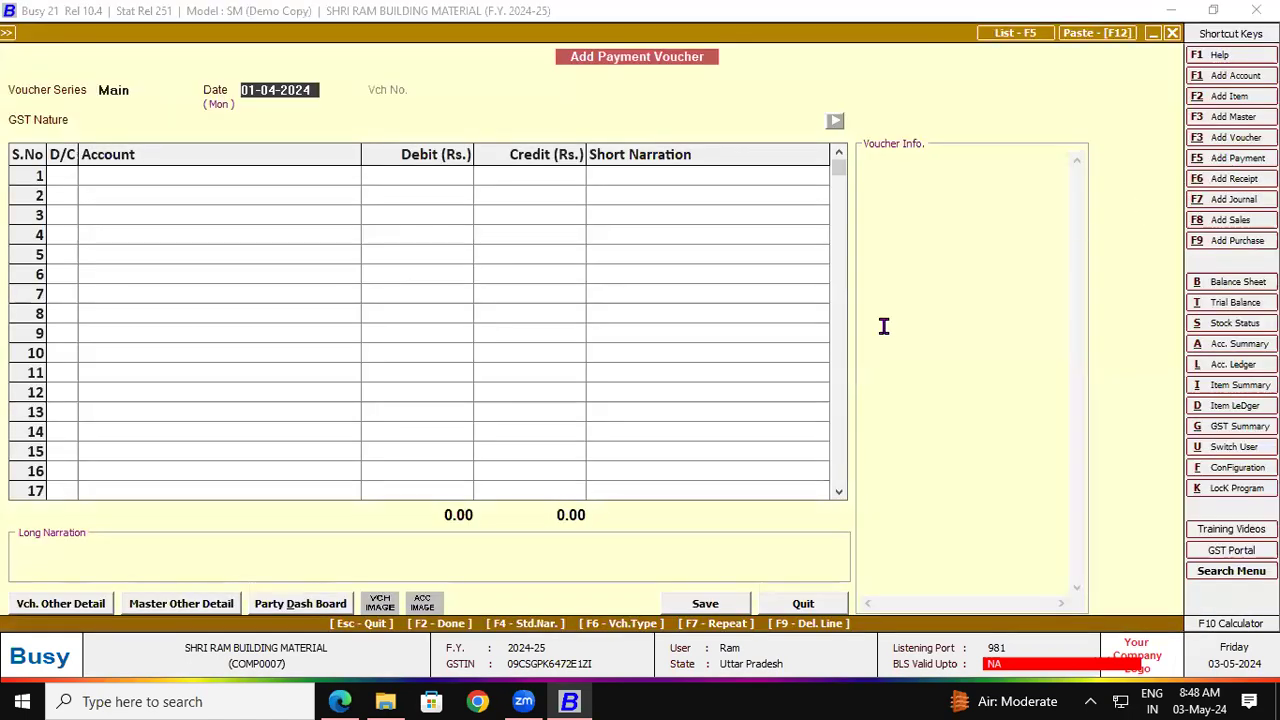
key("Escape")
key("y")
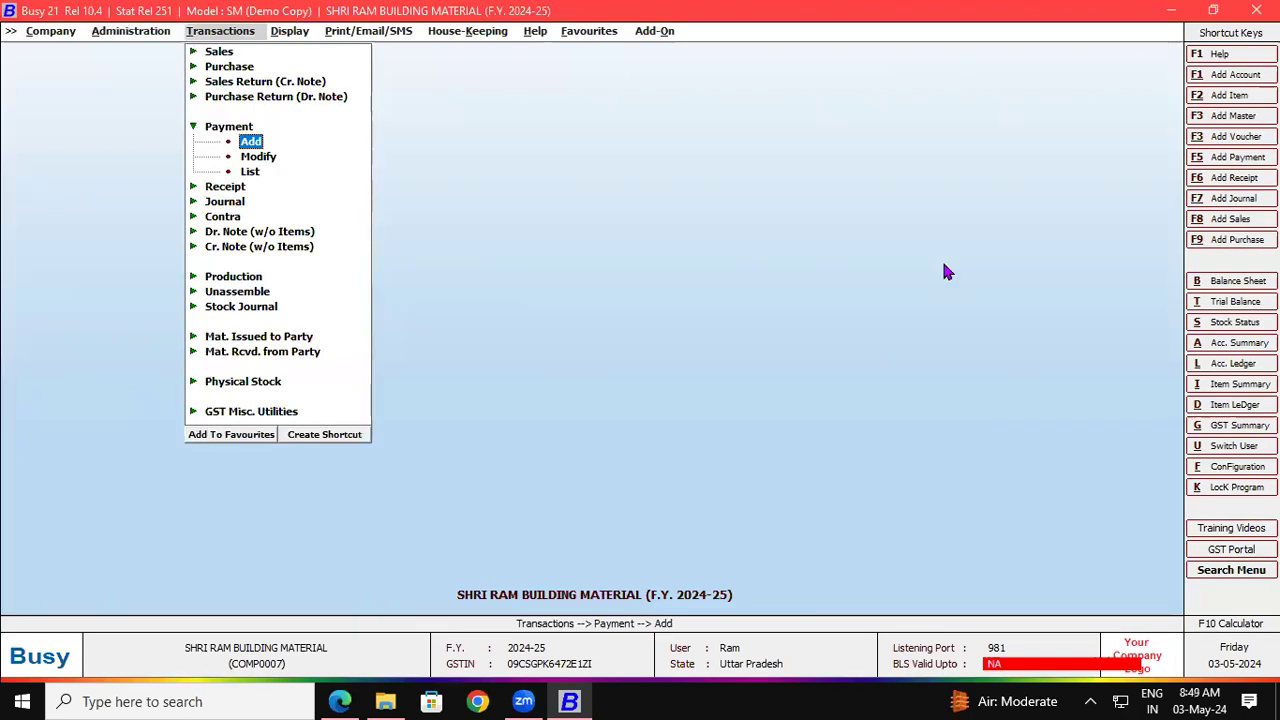
key("Return")
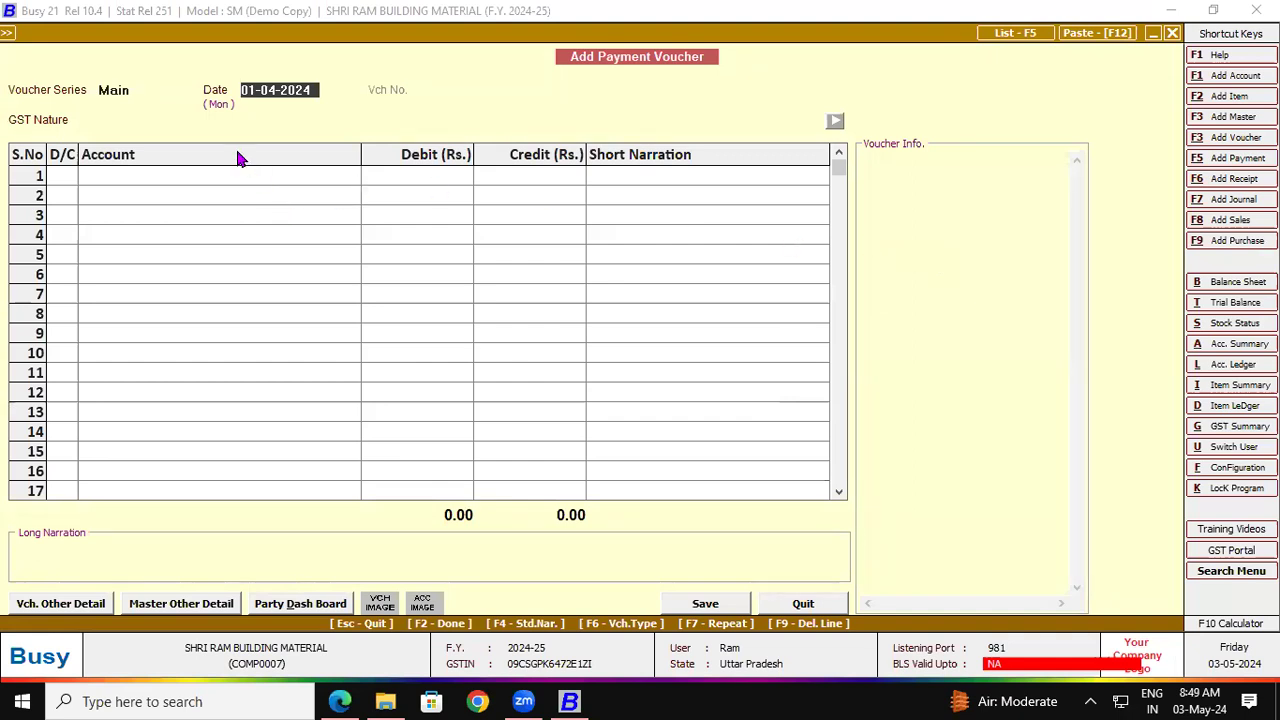
key("Escape")
key("Return")
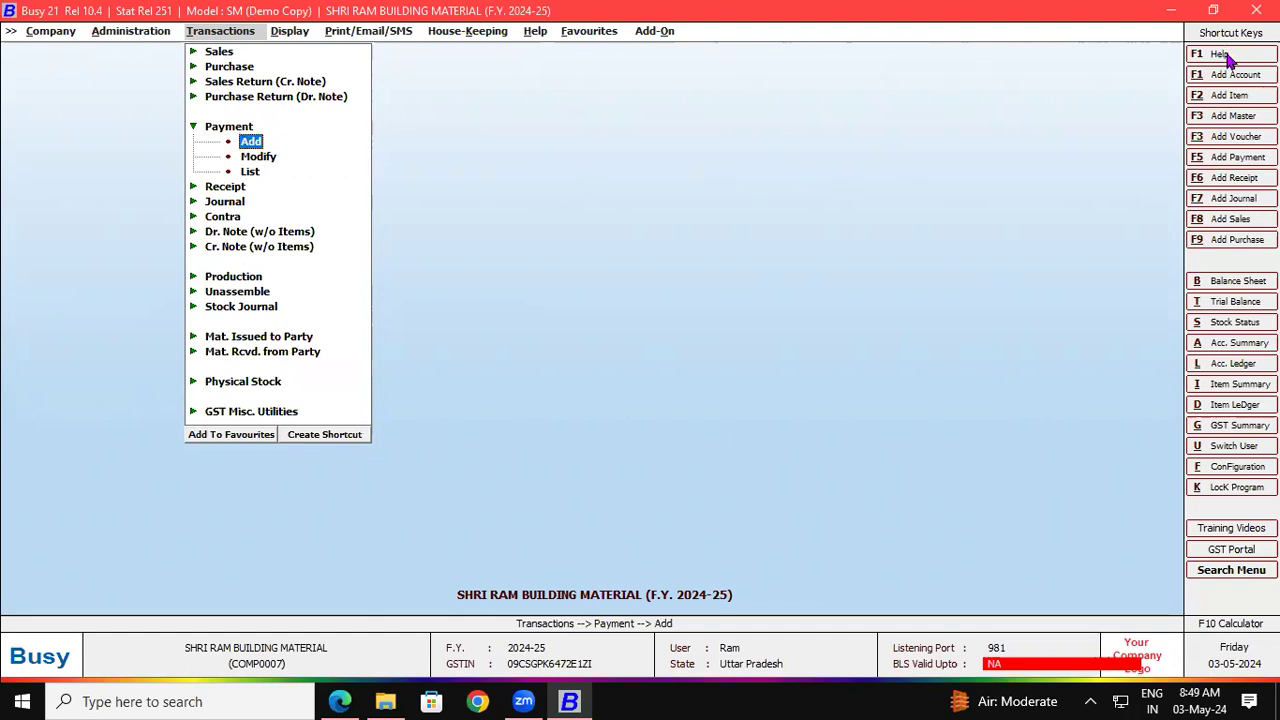
left_click(1230, 160)
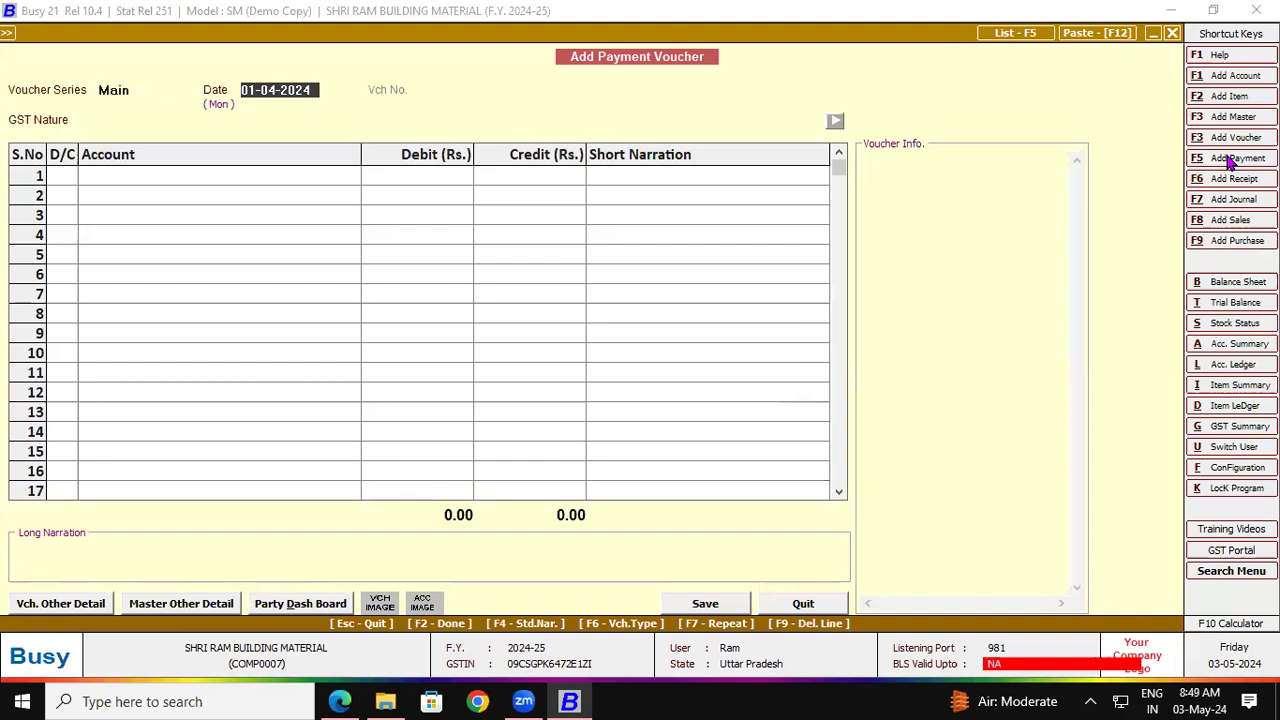
key("Escape")
key("Return")
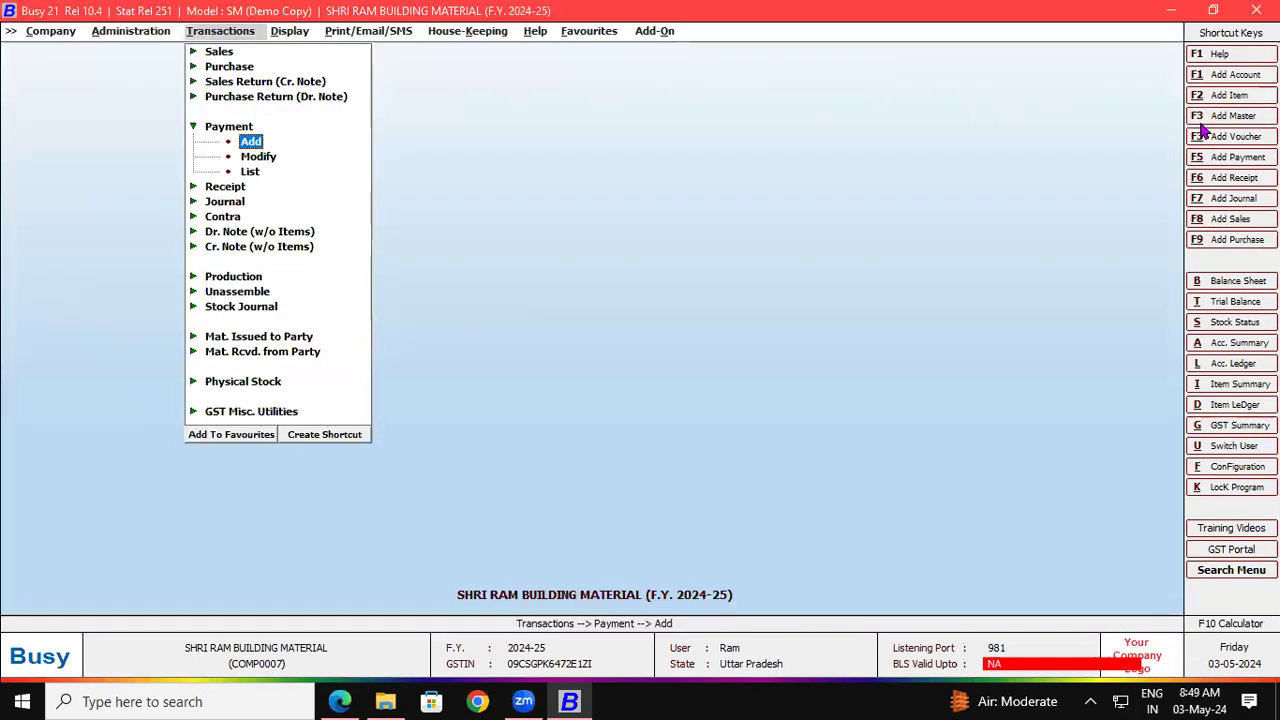
key("Return")
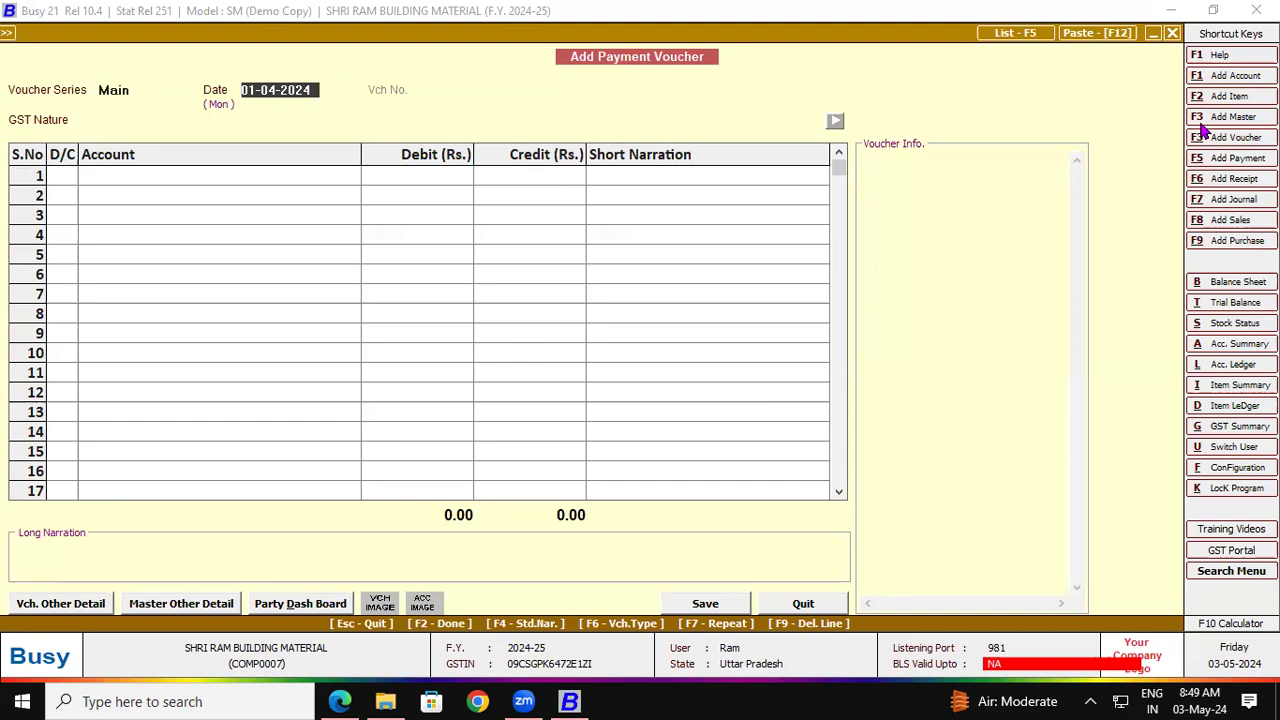
- Accept 01-04-2024 as the payment voucher's date and set its GST nature to Not Applicable
key("Return")
key("Return")
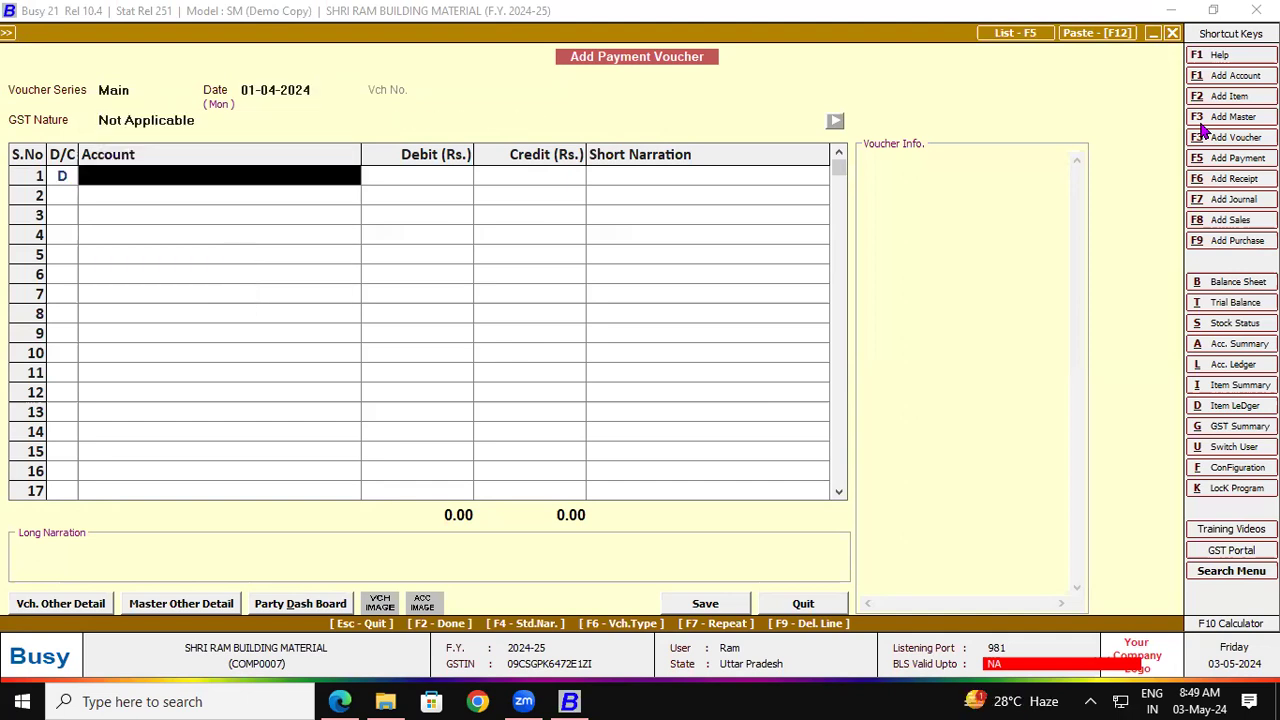
key("Up")
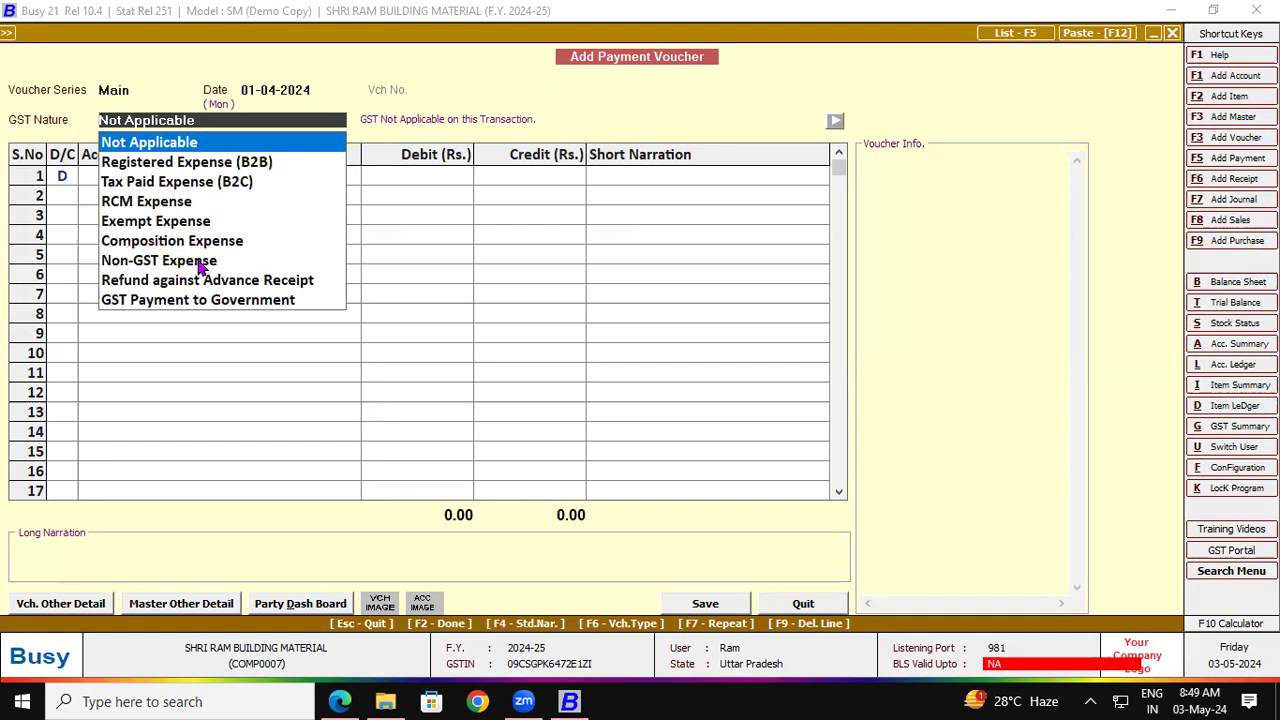
left_click(124, 146)
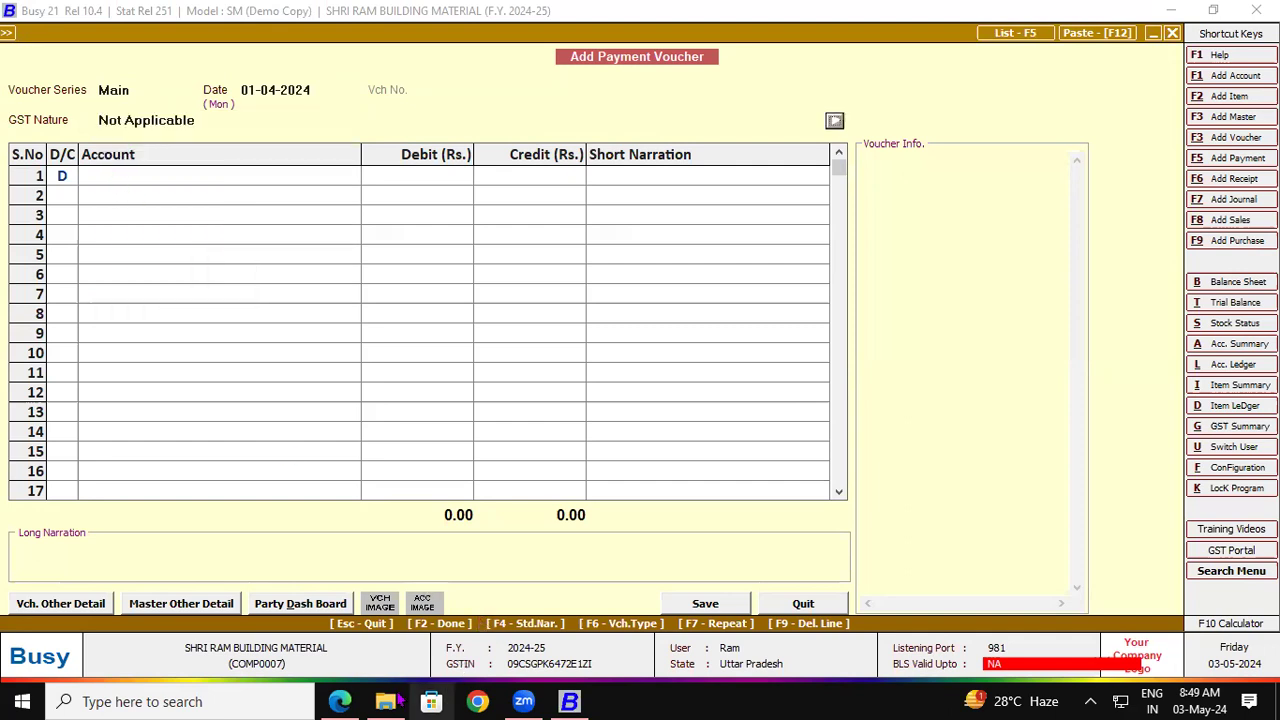
- In the PDF notes, underline Laxmi Agencies in transaction 1, annotate it with "dr" and an arrow to "P", and underline the SBI check details
left_click(340, 701)
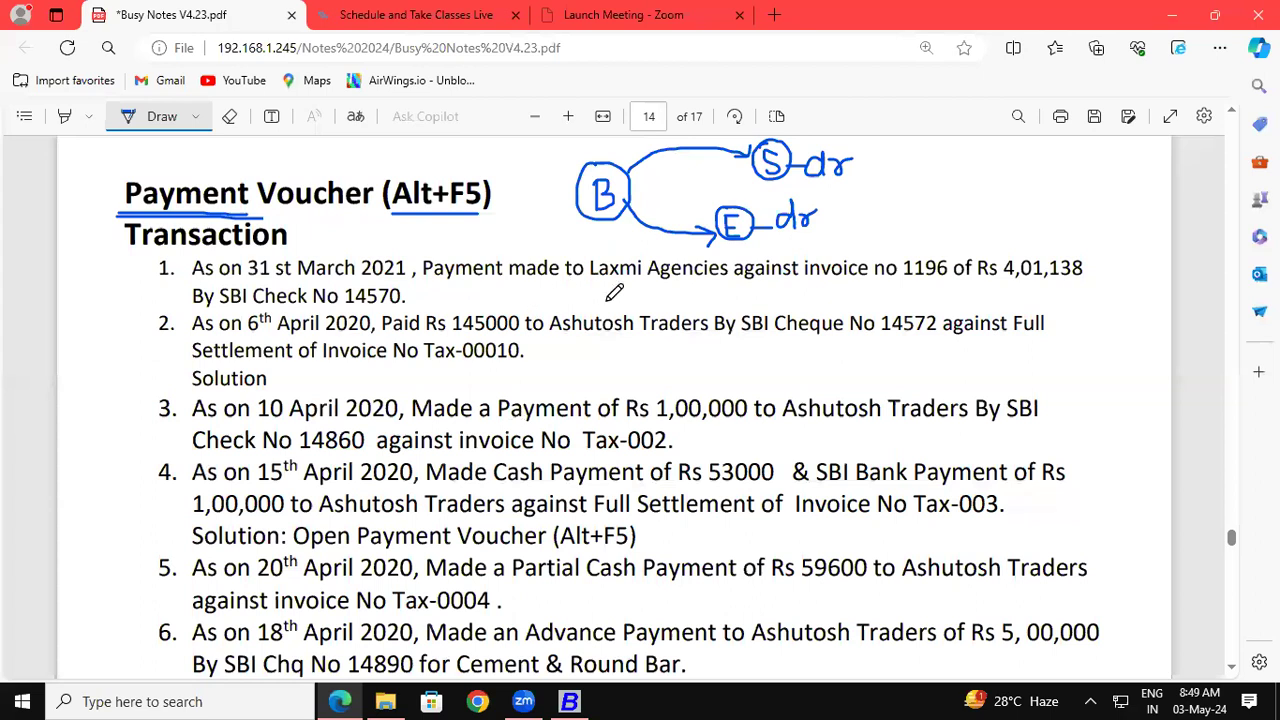
left_click_drag(587, 283, 724, 280)
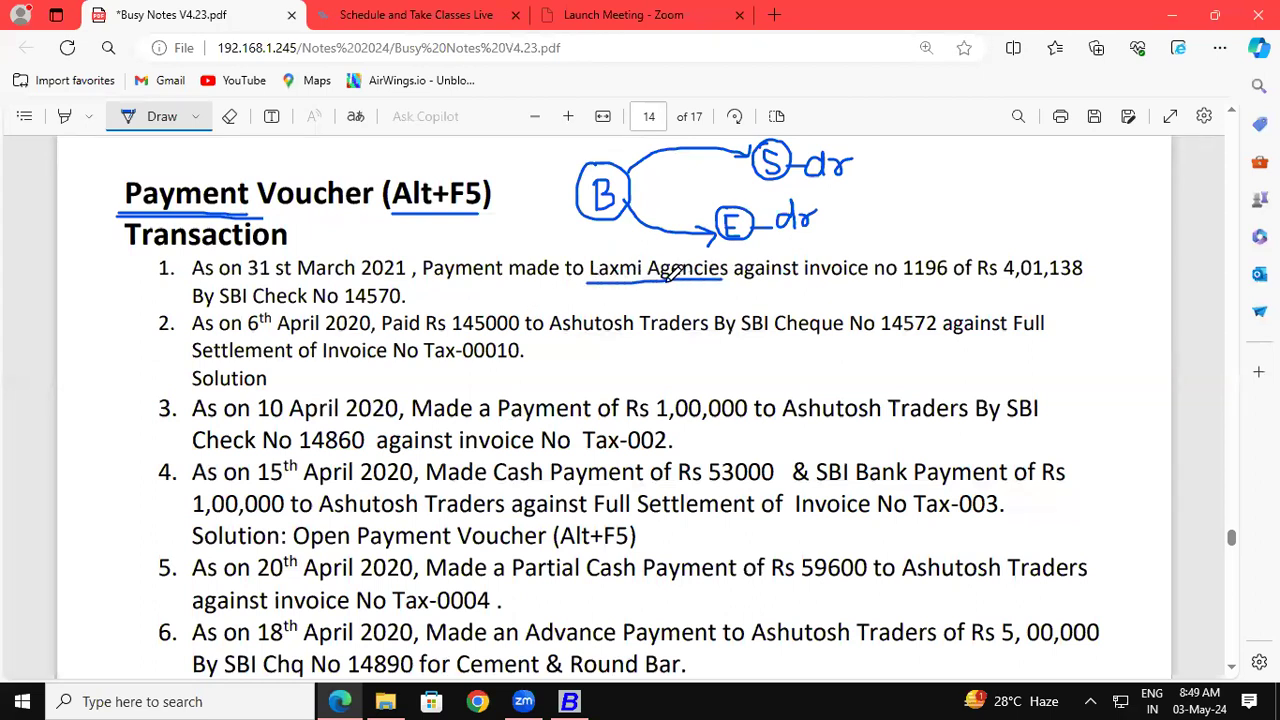
mouse_move(658, 292)
left_mouse_down()
mouse_move(677, 291)
mouse_move(683, 313)
mouse_move(694, 296)
mouse_move(683, 307)
left_mouse_up()
mouse_move(614, 301)
left_mouse_down()
mouse_move(629, 298)
mouse_move(627, 310)
mouse_move(652, 292)
left_mouse_up()
left_click_drag(218, 310, 400, 311)
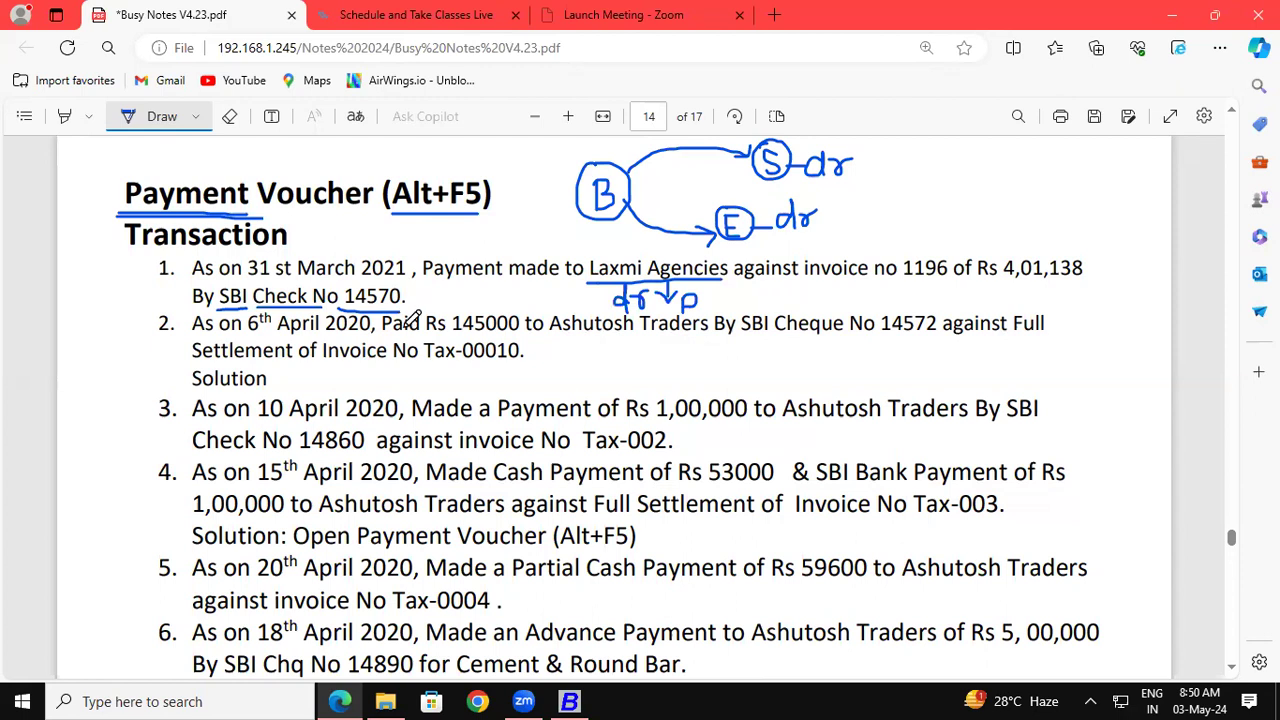
- Return to Busy and select LAKSHMI AGENCIES as the debit account in the voucher's first row
left_click(569, 701)
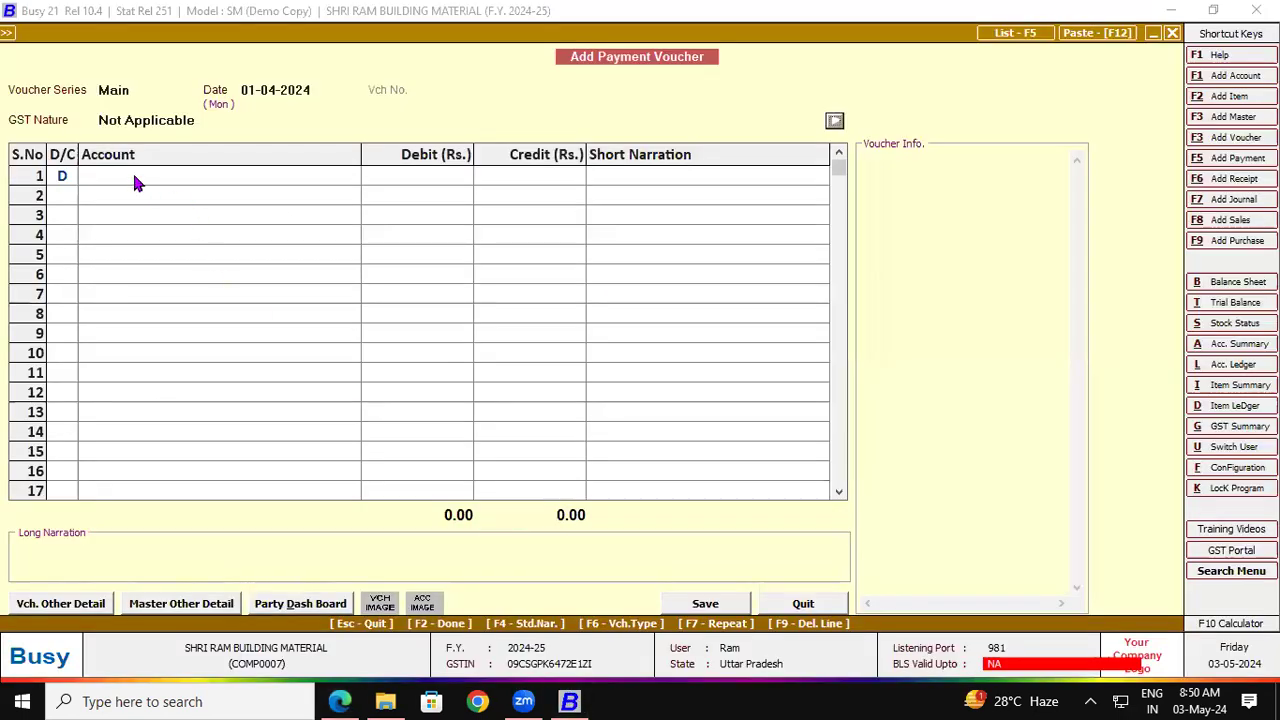
left_click(132, 173)
type("l")
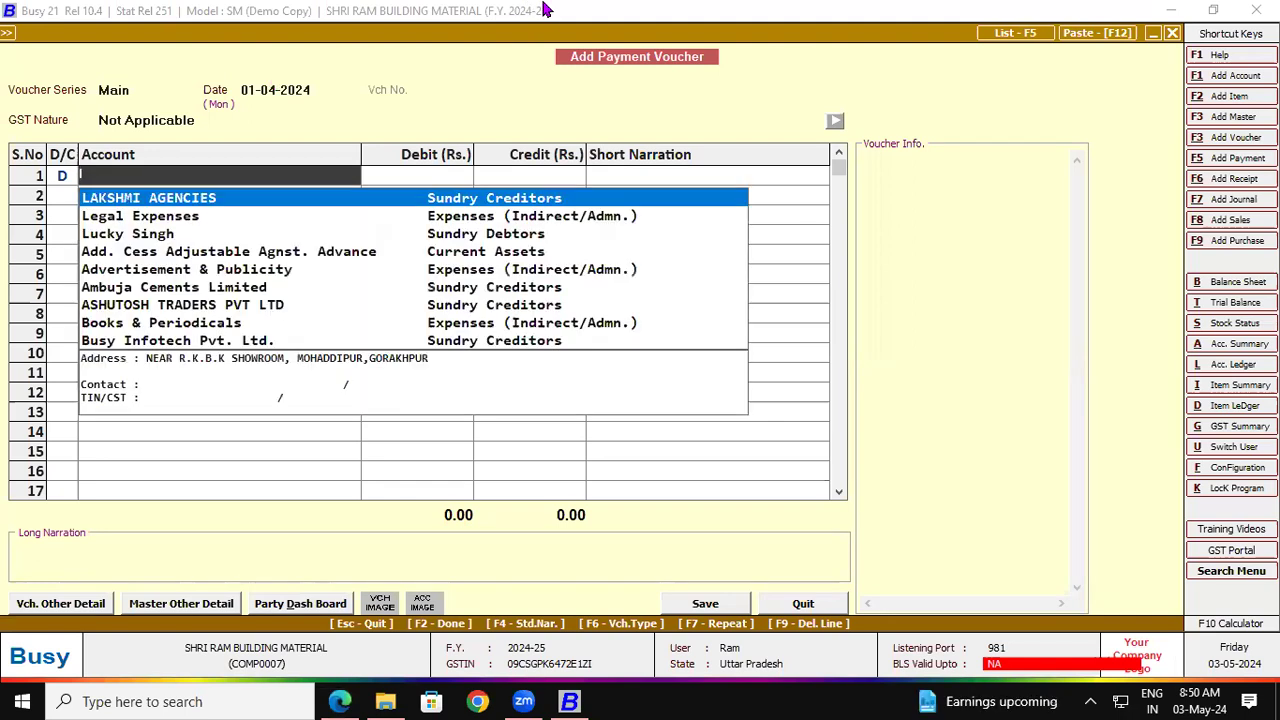
type("a")
key("Return")
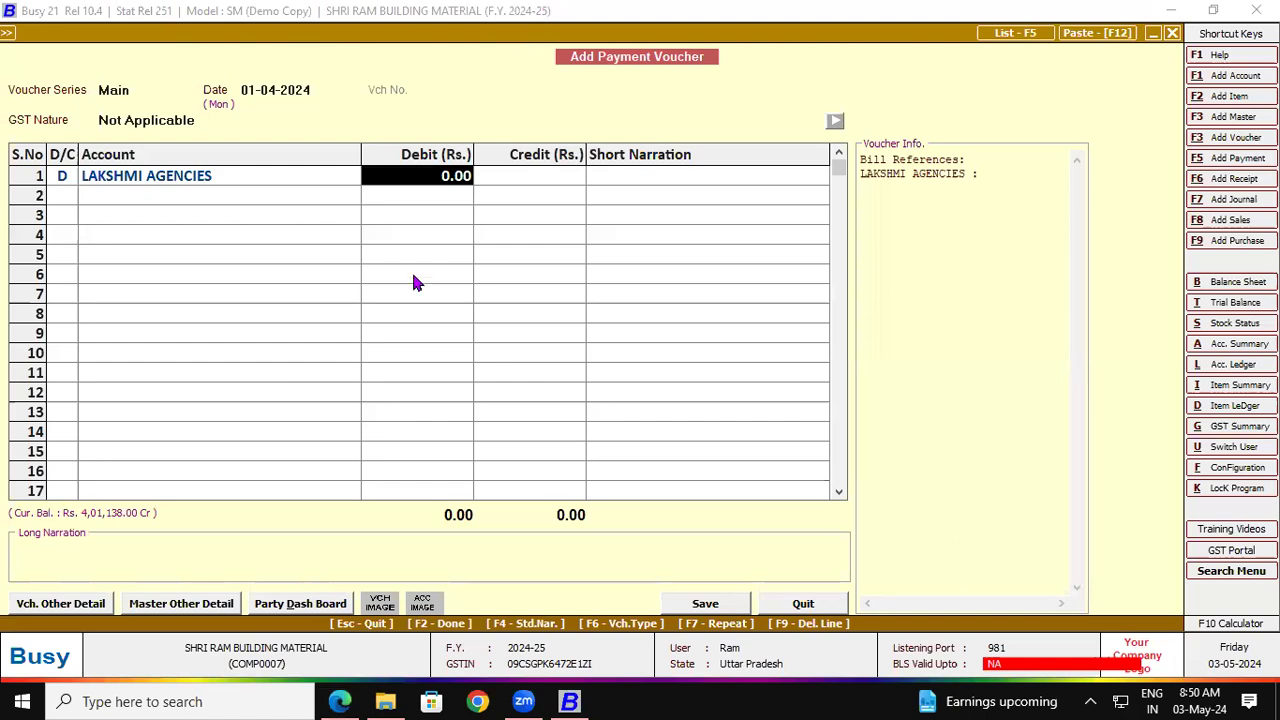
- Underline the transaction 1 amount in the PDF notes, and enter 401138 as the LAKSHMI AGENCIES debit in Busy
left_click(340, 701)
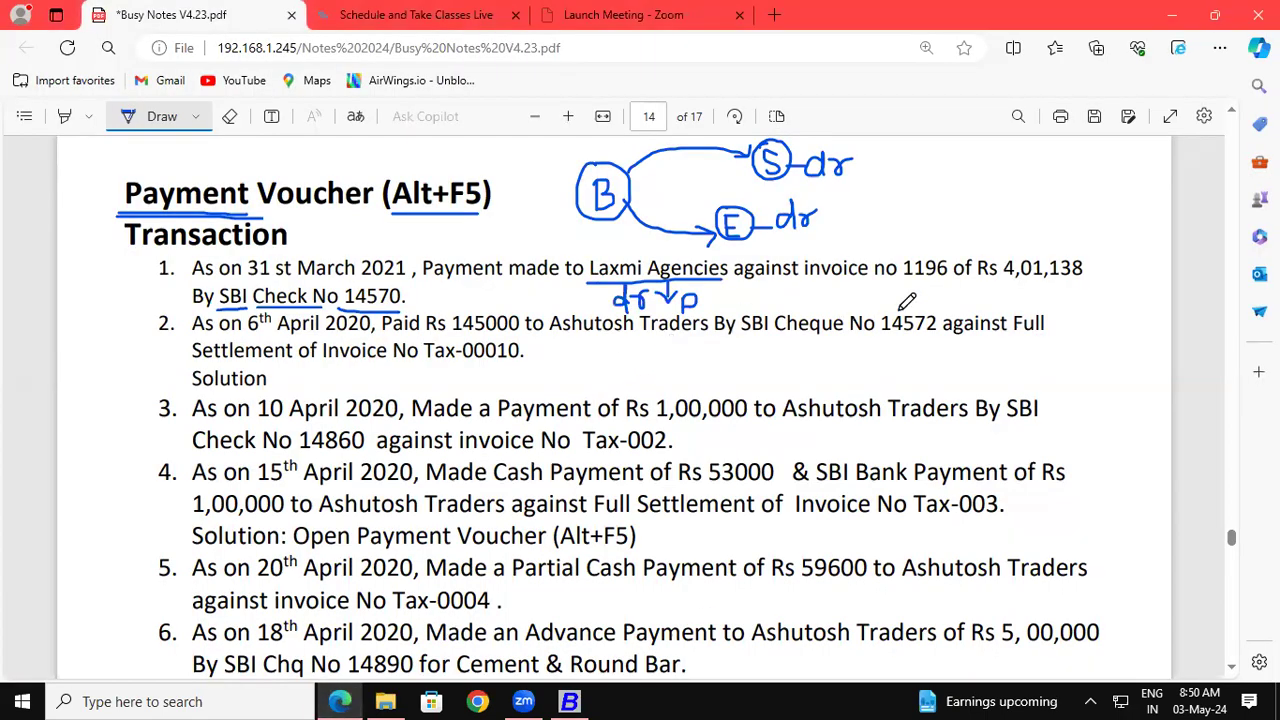
left_click_drag(1002, 284, 1083, 283)
left_click(569, 701)
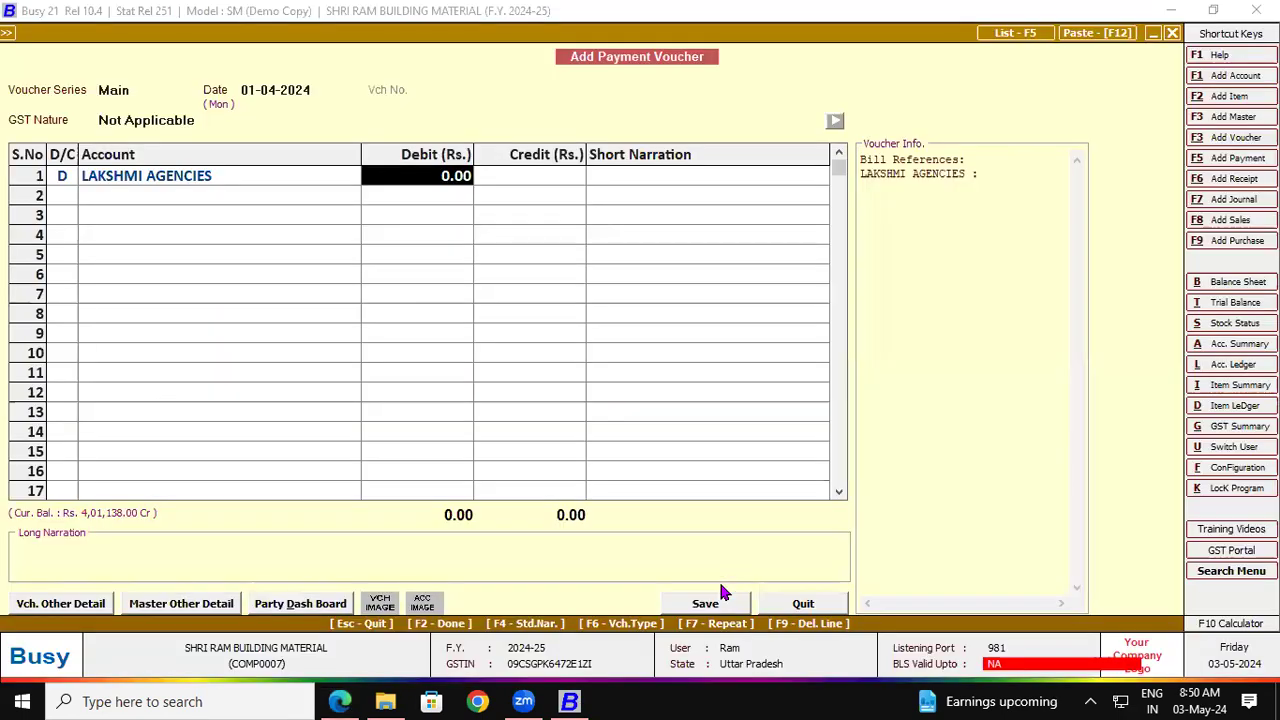
type("401138")
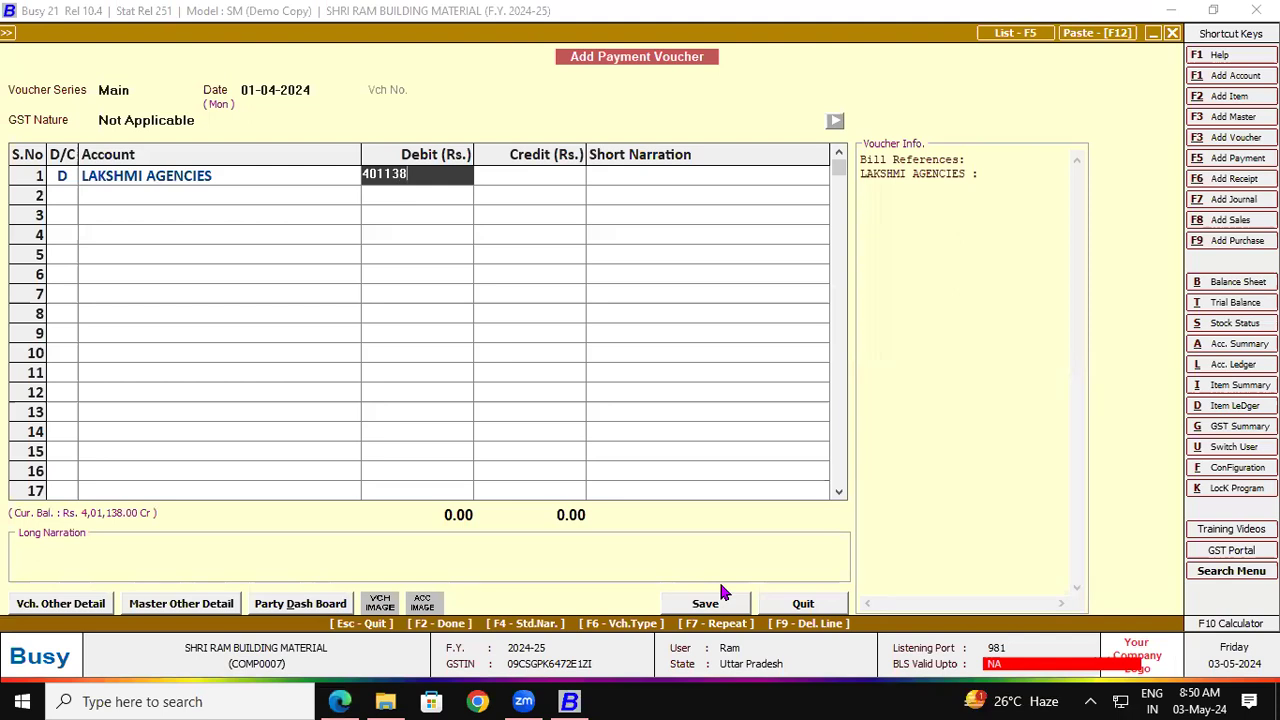
key("Return")
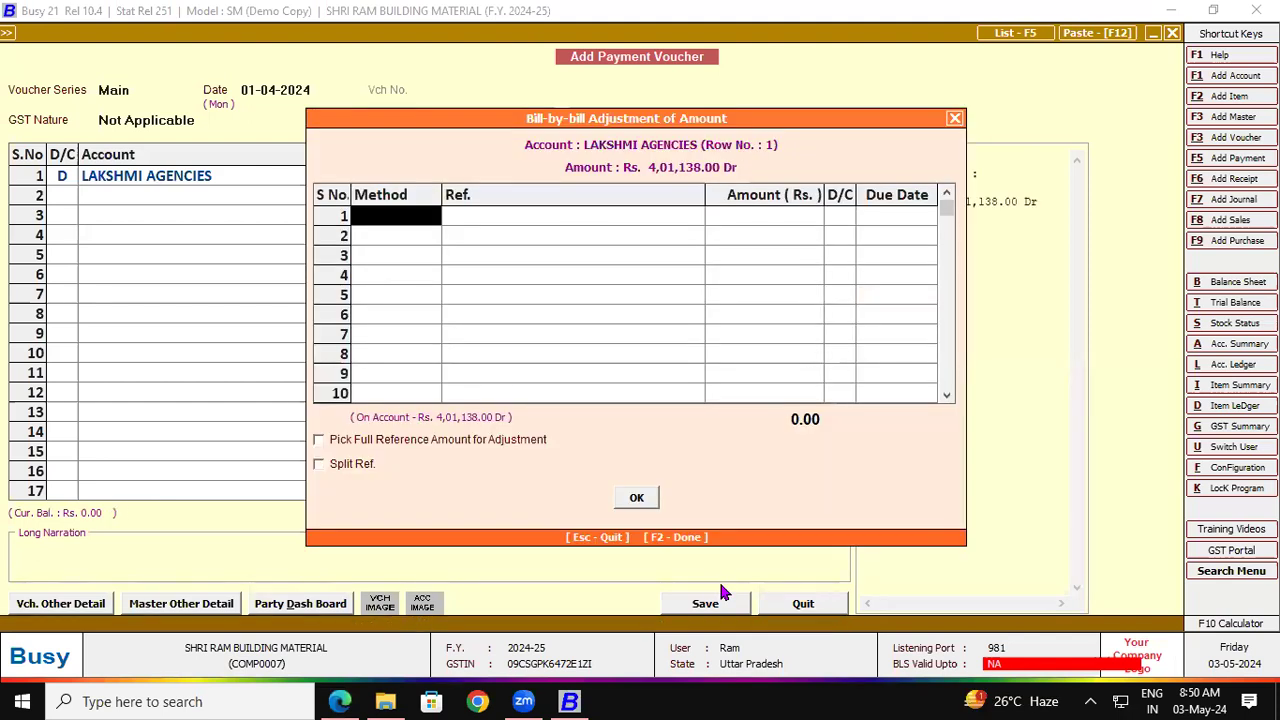
- Adjust the full 4,01,138 LAKSHMI AGENCIES debit against bill reference 1196 and finish the bill-by-bill adjustment
key("space")
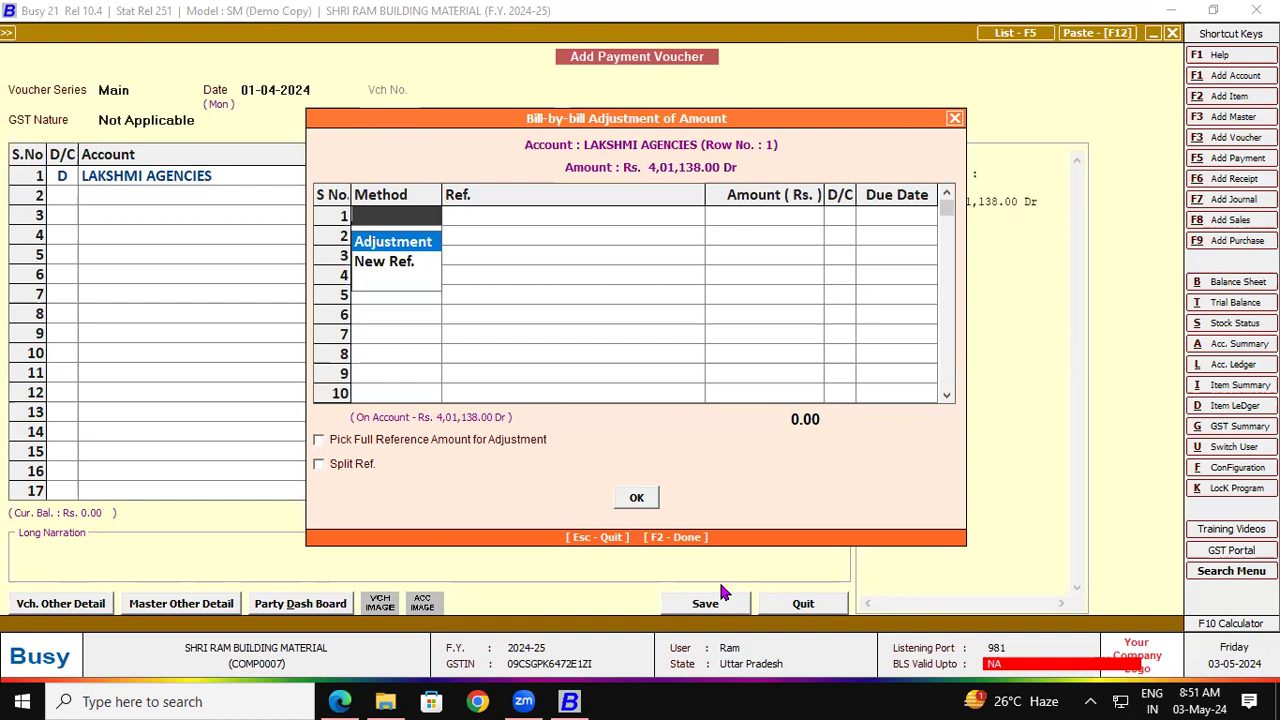
key("Return")
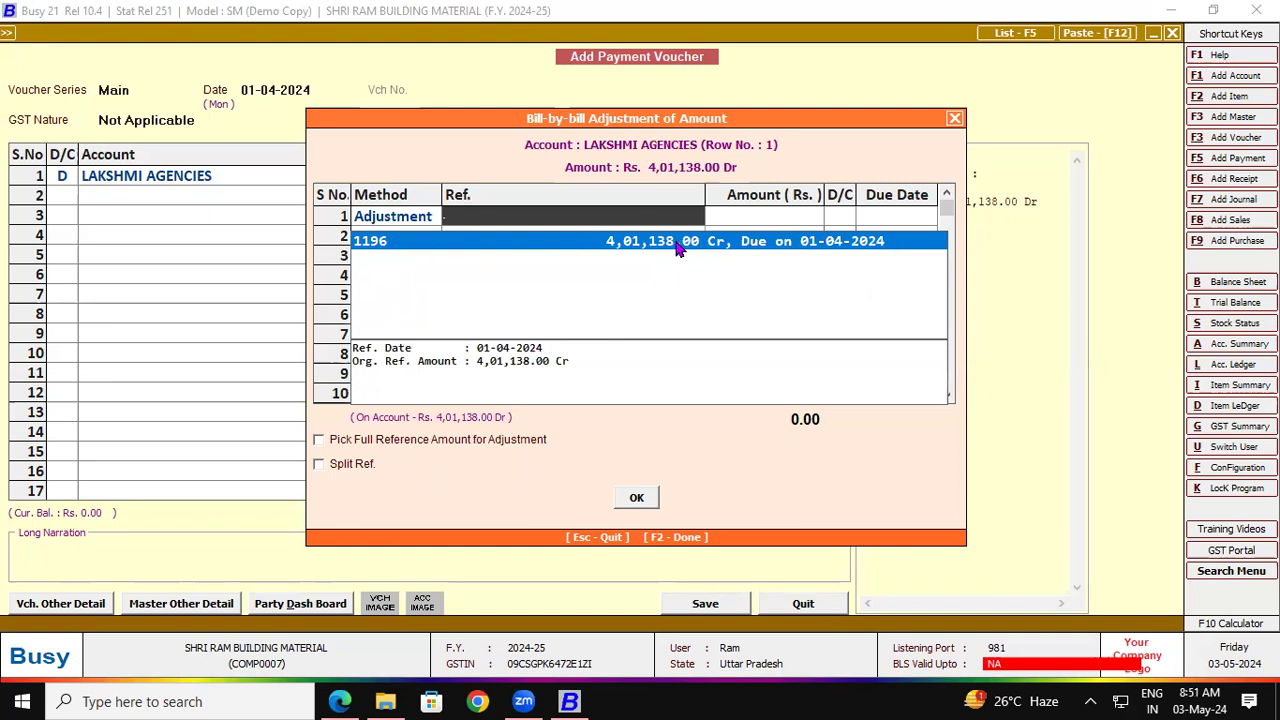
key("Return")
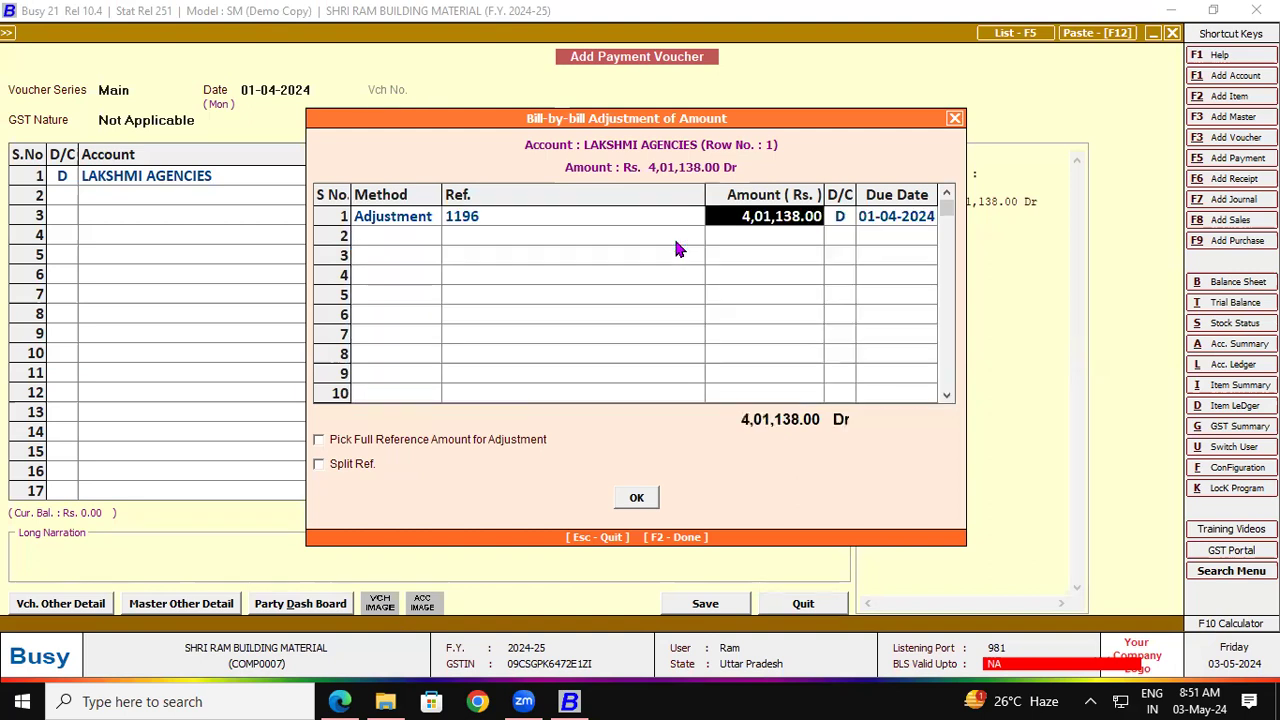
key("Return")
key("Return")
key("Return")
key("Return")
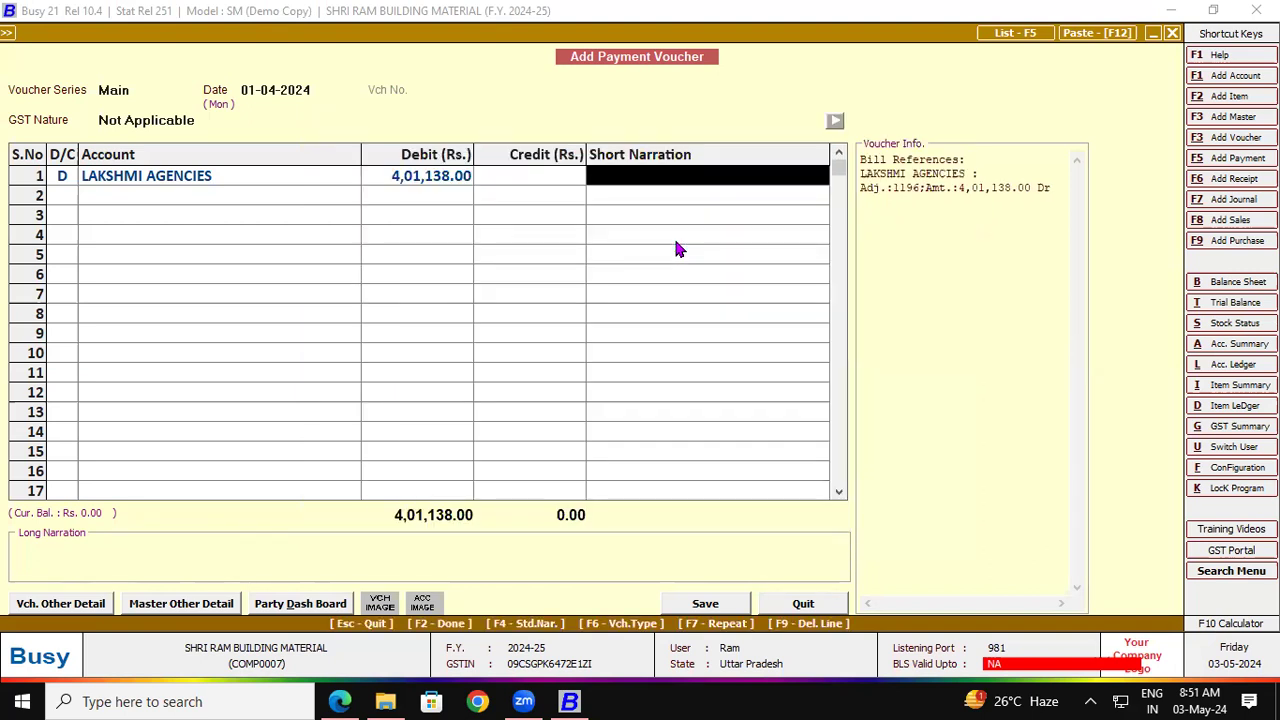
- Move on to the voucher's credit row and create a new account master named SBI for it, leaving the alias blank
key("Return")
key("Return")
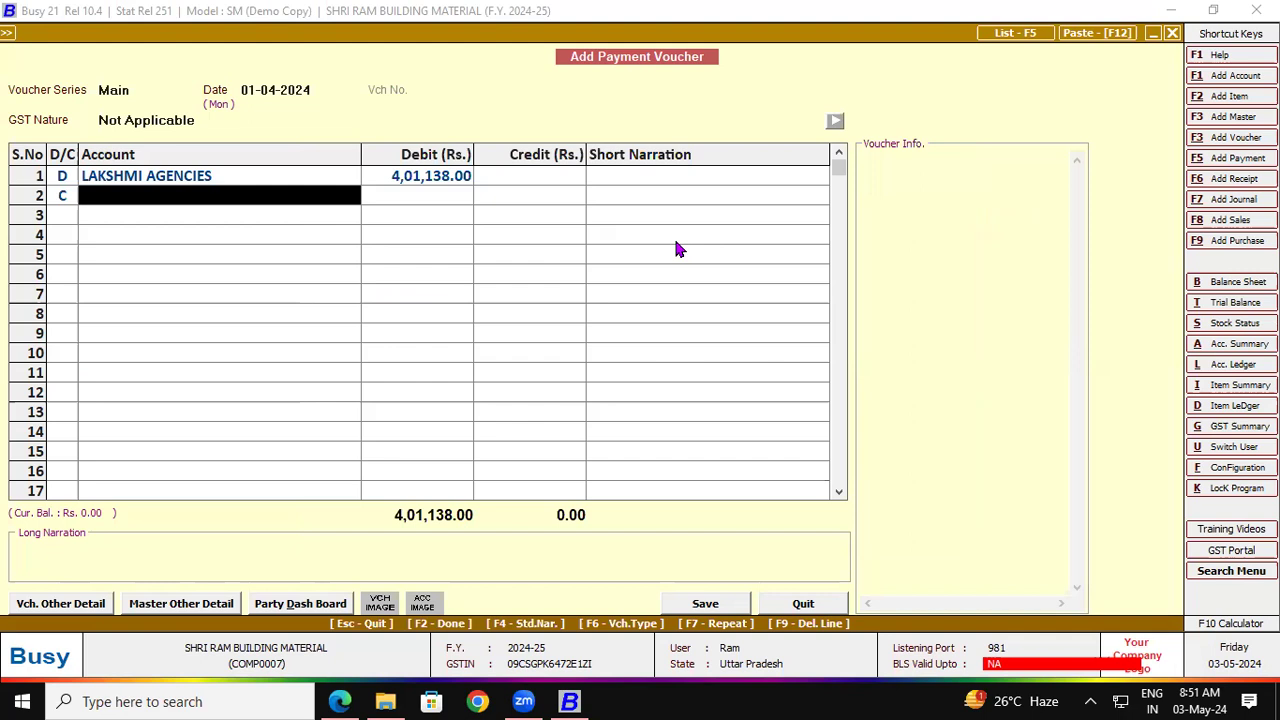
type("c")
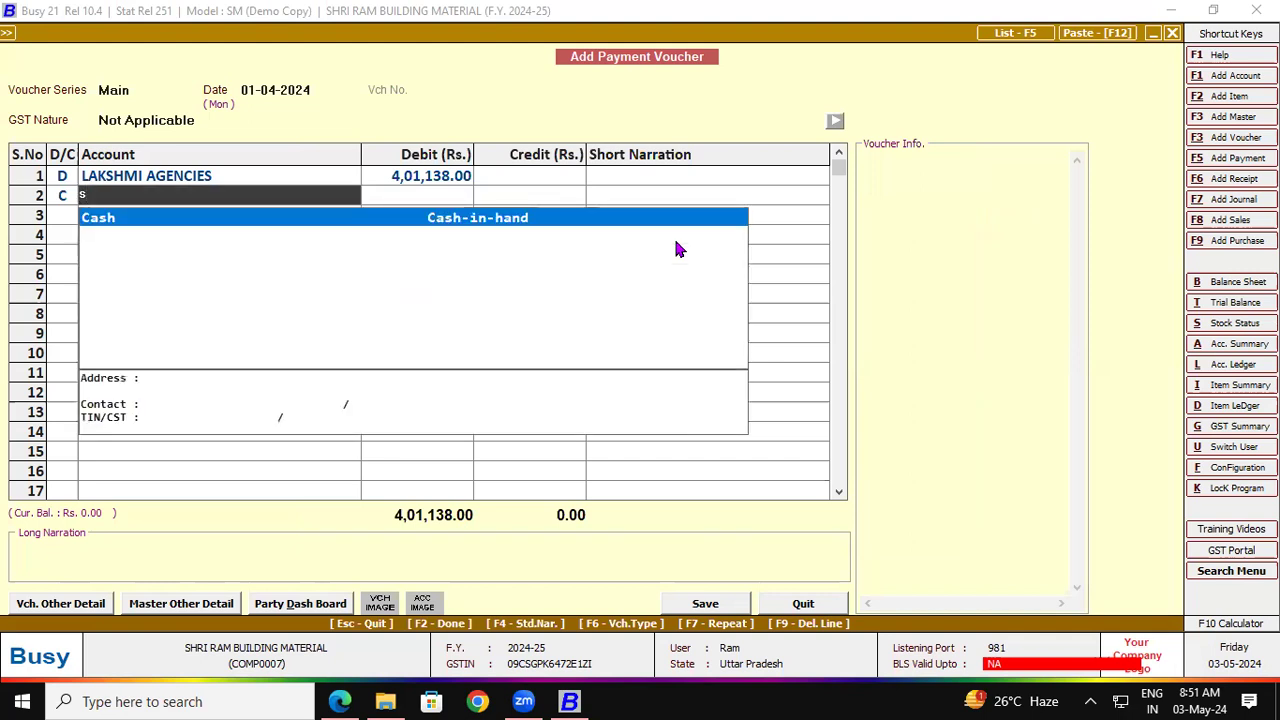
key("BackSpace")
key("alt+F1")
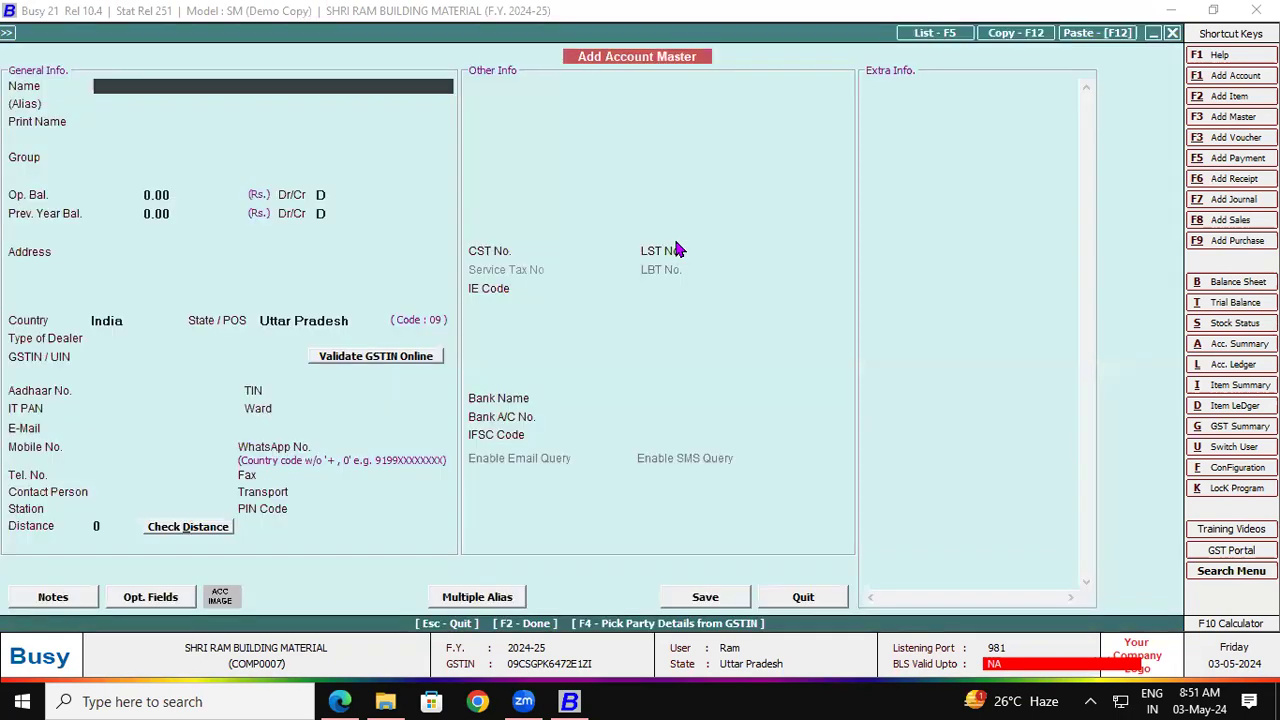
type("sbi")
key("BackSpace")
key("BackSpace")
key("BackSpace")
type("SBI")
key("Return")
key("Return")
key("Return")
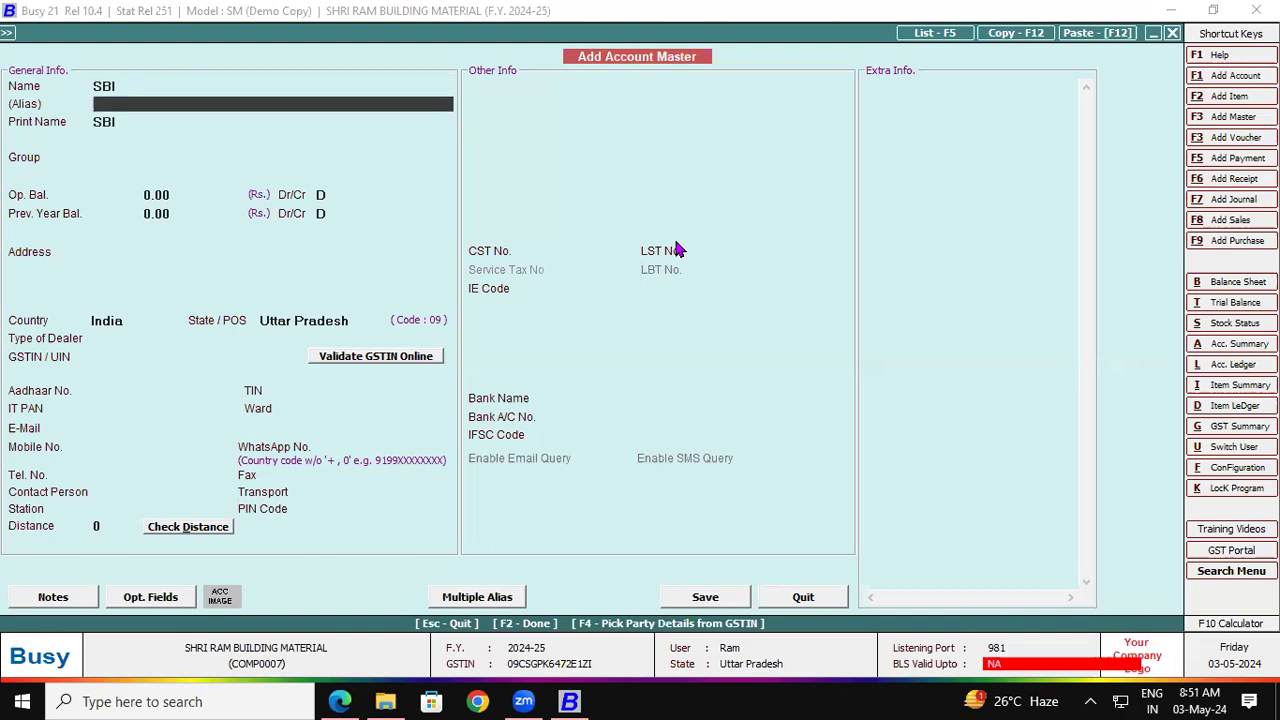
- Put the SBI account in the Bank Accounts group with a 15,00,000 debit opening balance and save the account master
type("BA")
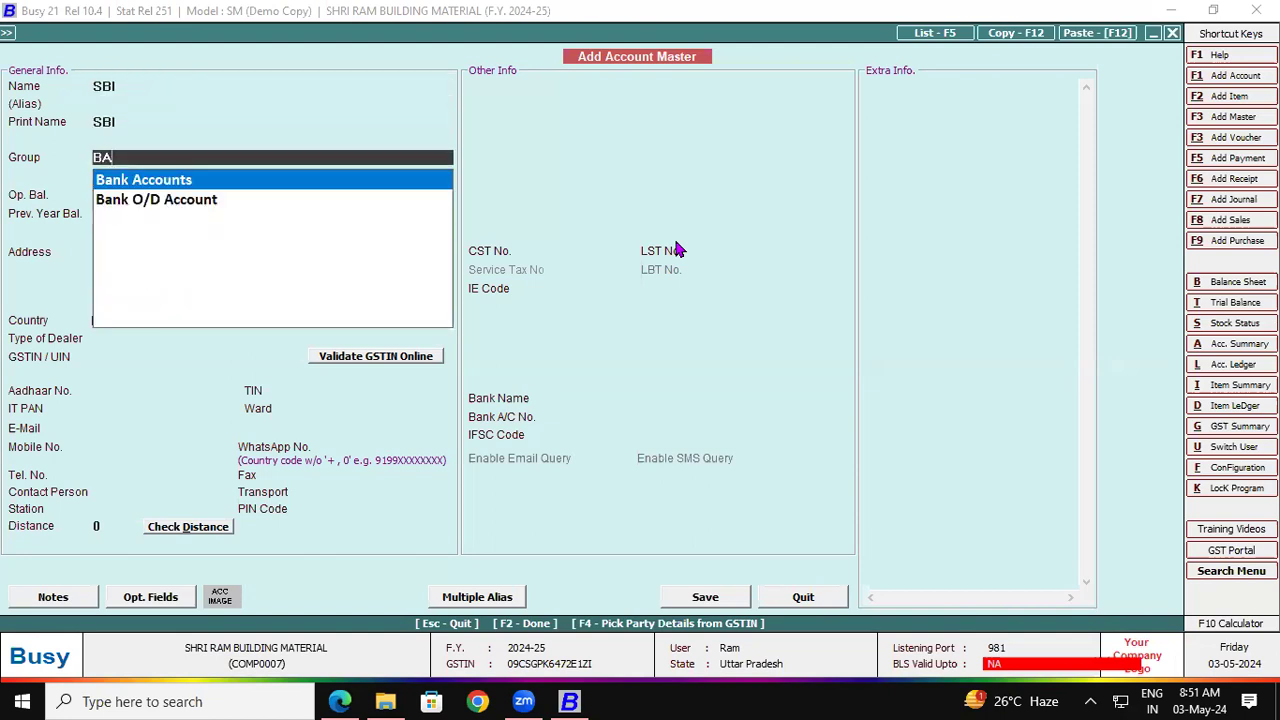
key("Return")
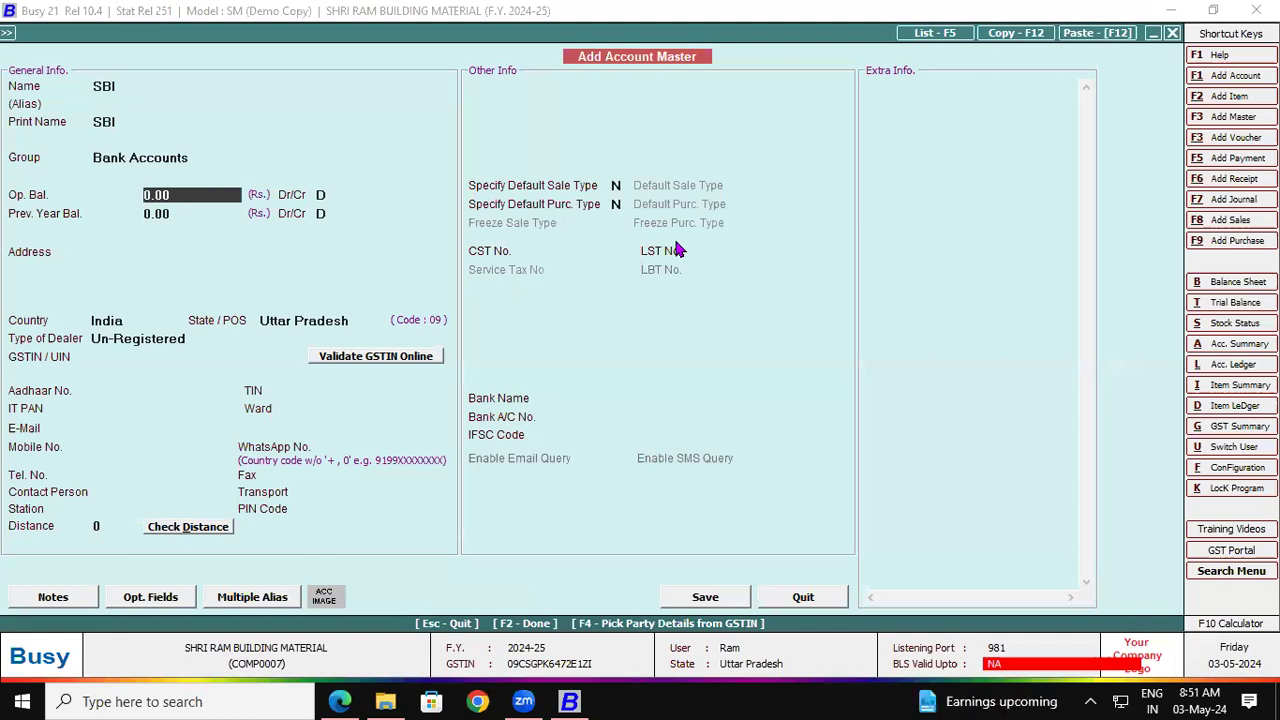
type("15,00,000")
key("Return")
key("Return")
key("Return")
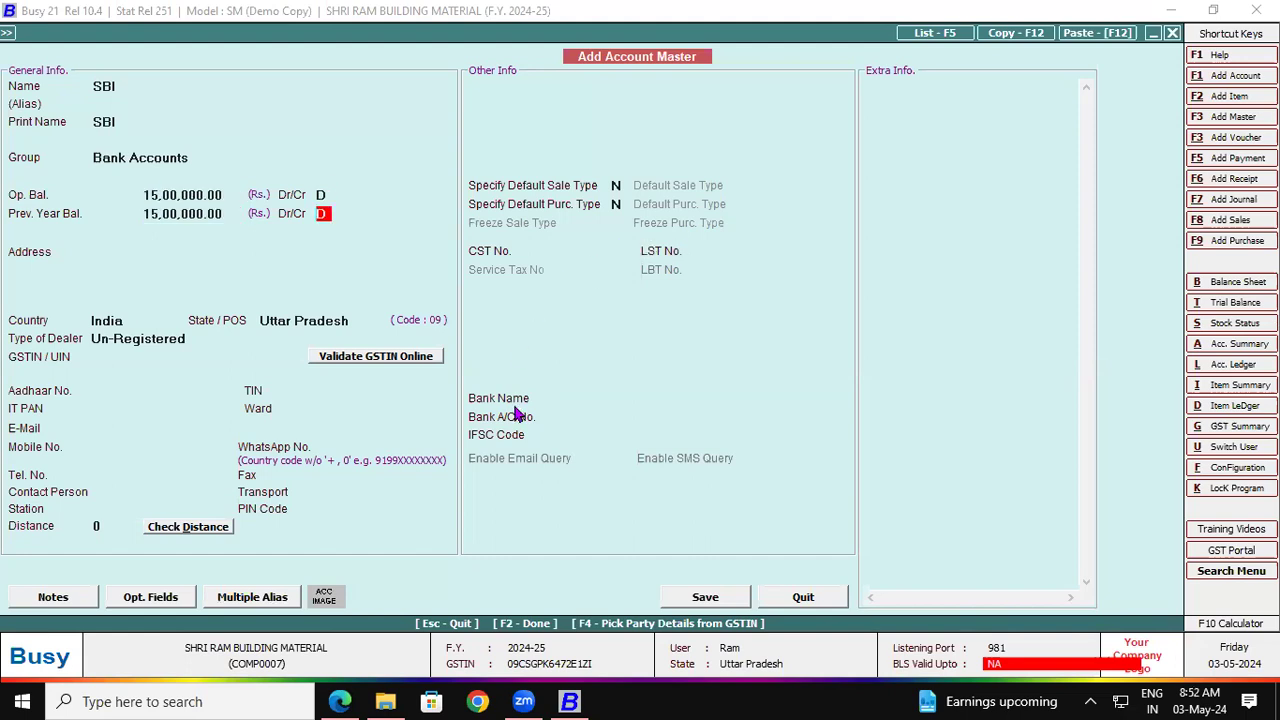
left_click(717, 600)
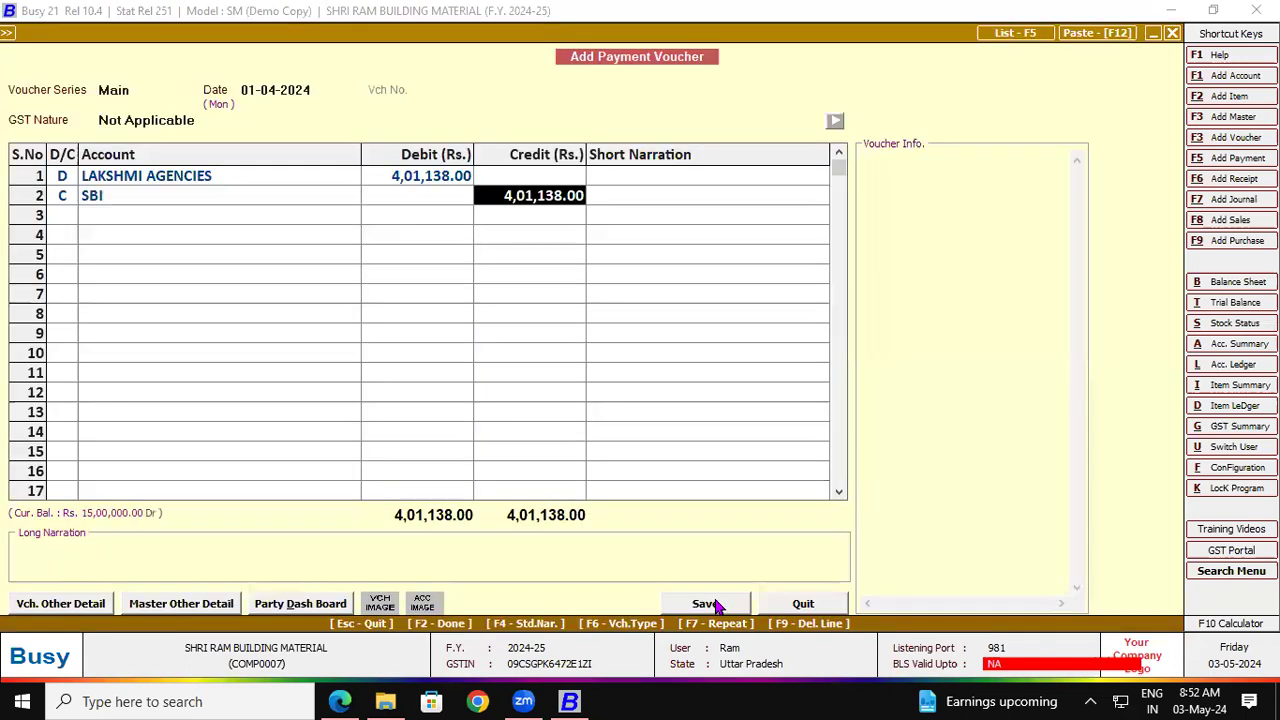
- Accept 4,01,138 as the SBI credit without narration and save the payment voucher
key("Return")
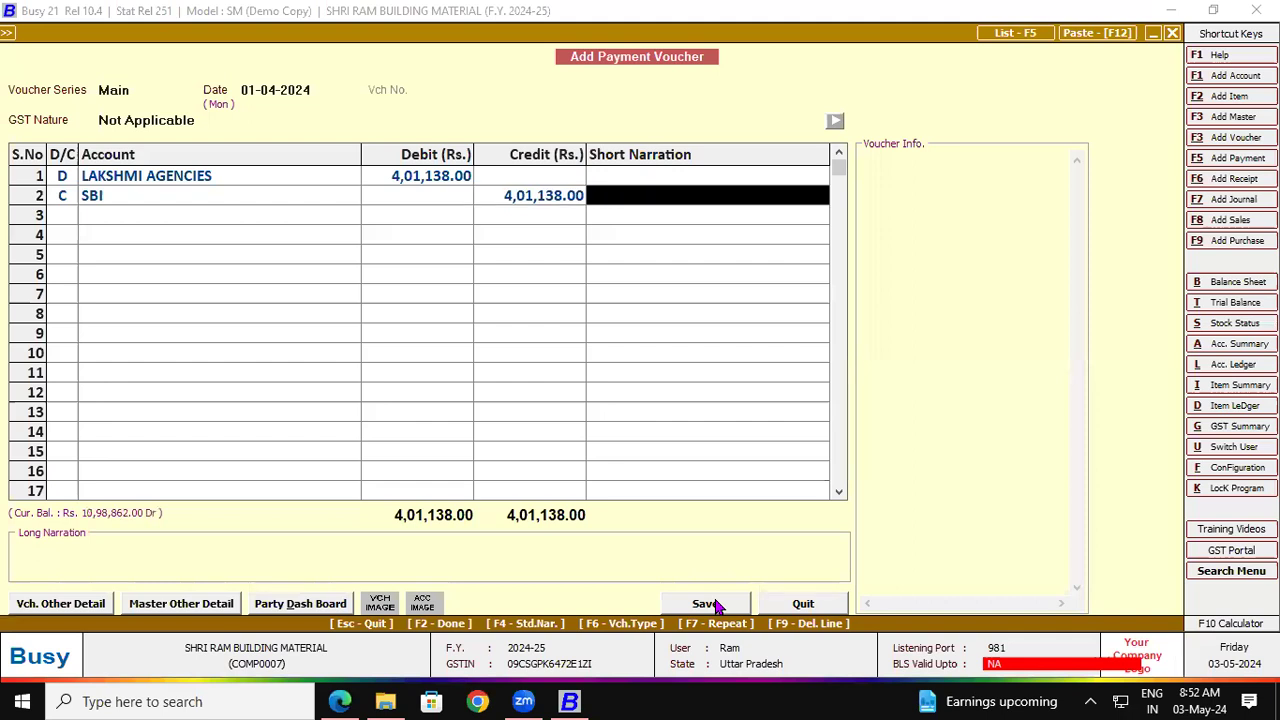
key("Return")
key("Return")
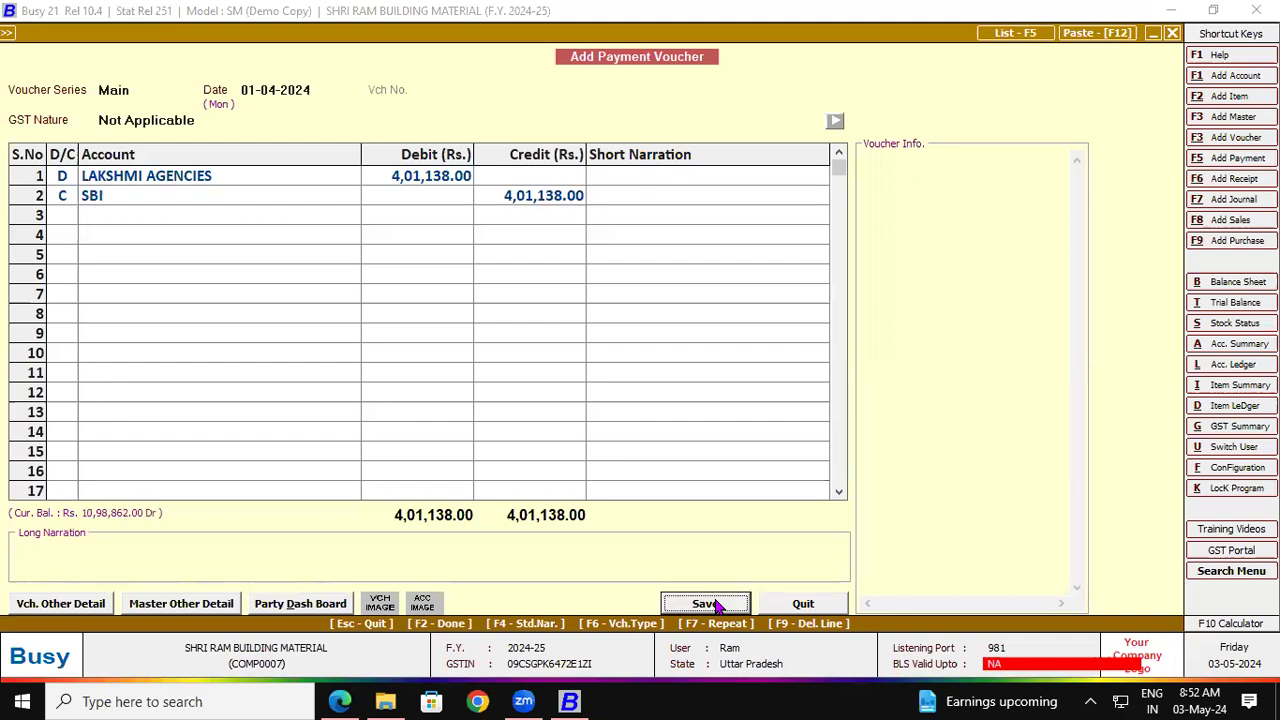
left_click(706, 604)
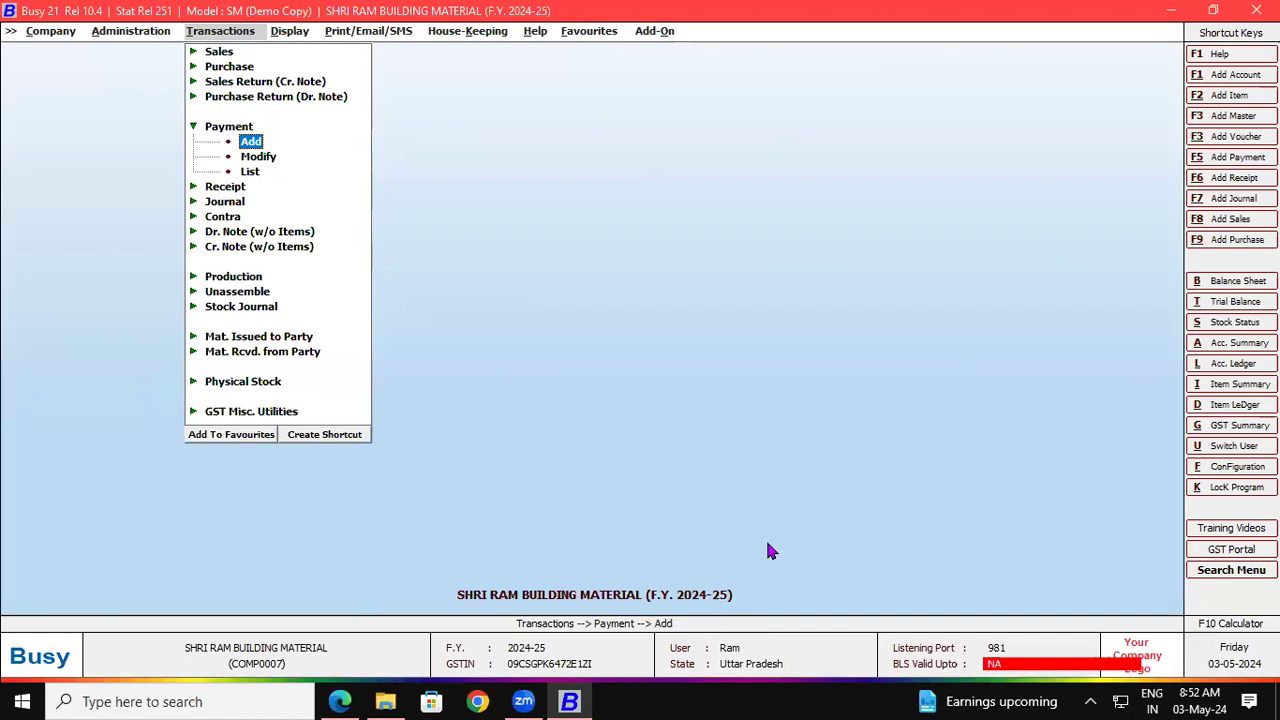
- Consult the PDF notes, and in Busy display the LAKSHMI AGENCIES account ledger and select its SBI payment entry
left_click(343, 701)
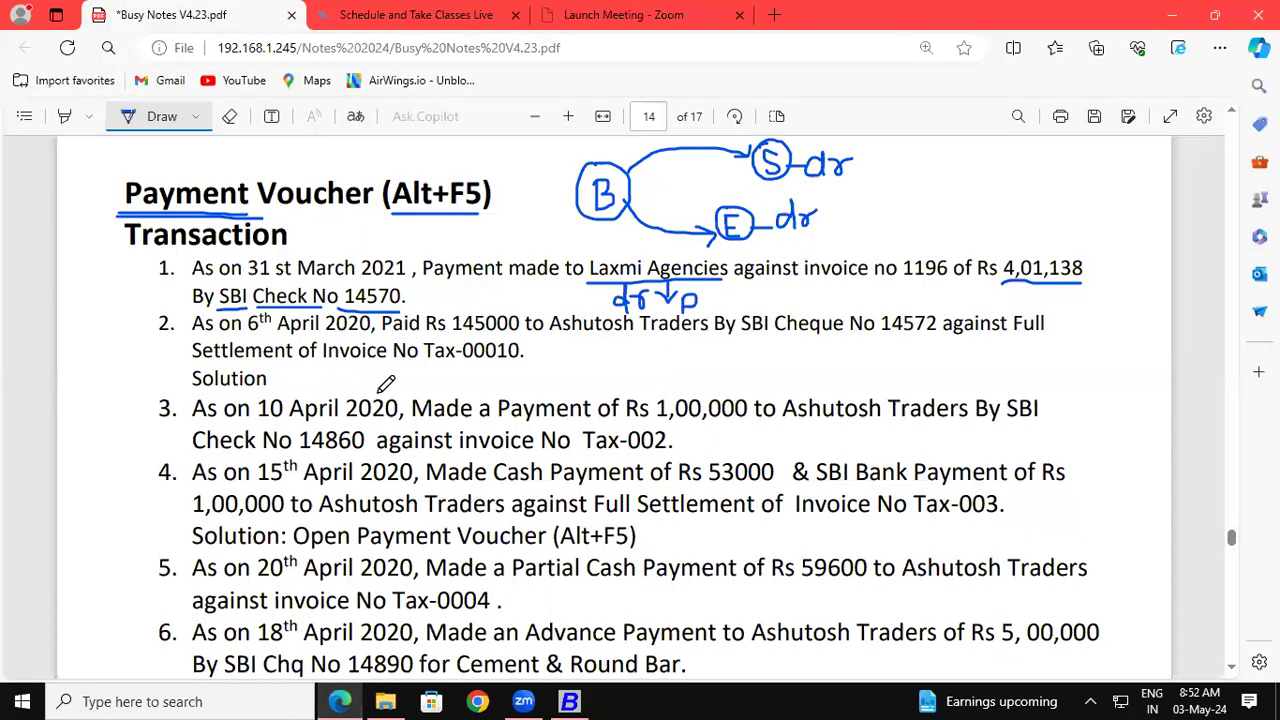
left_click(569, 701)
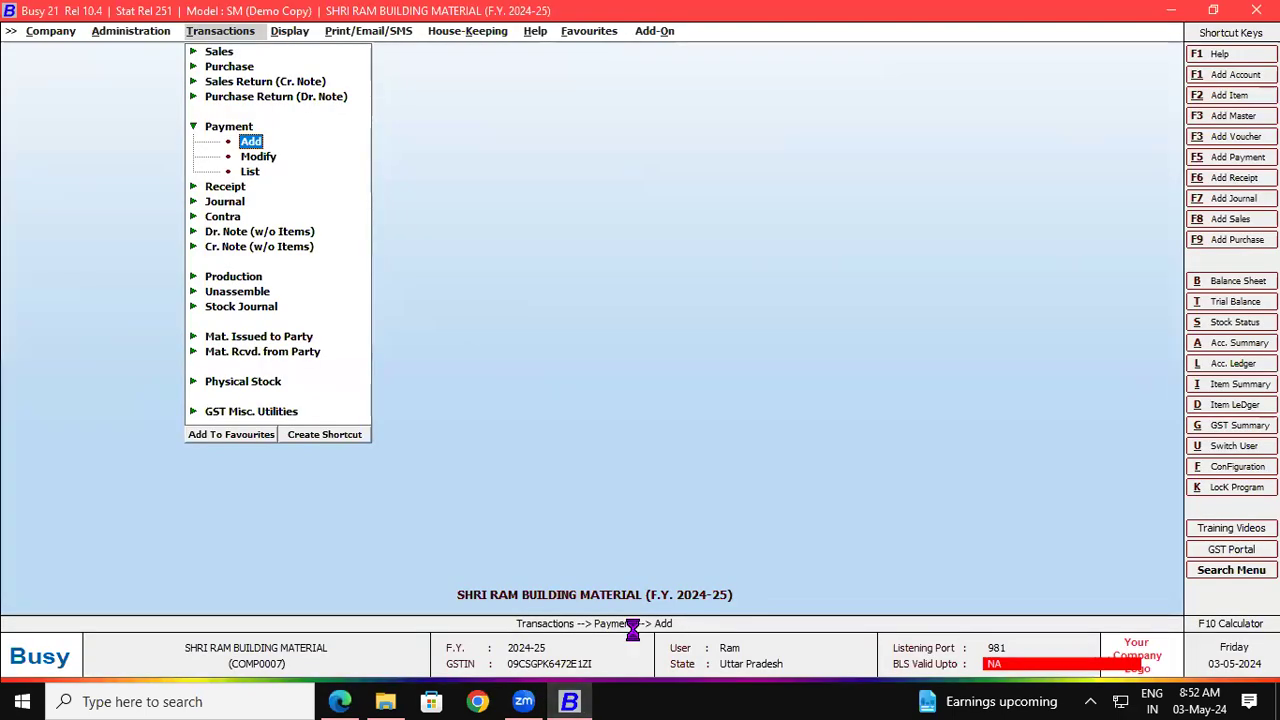
key("l")
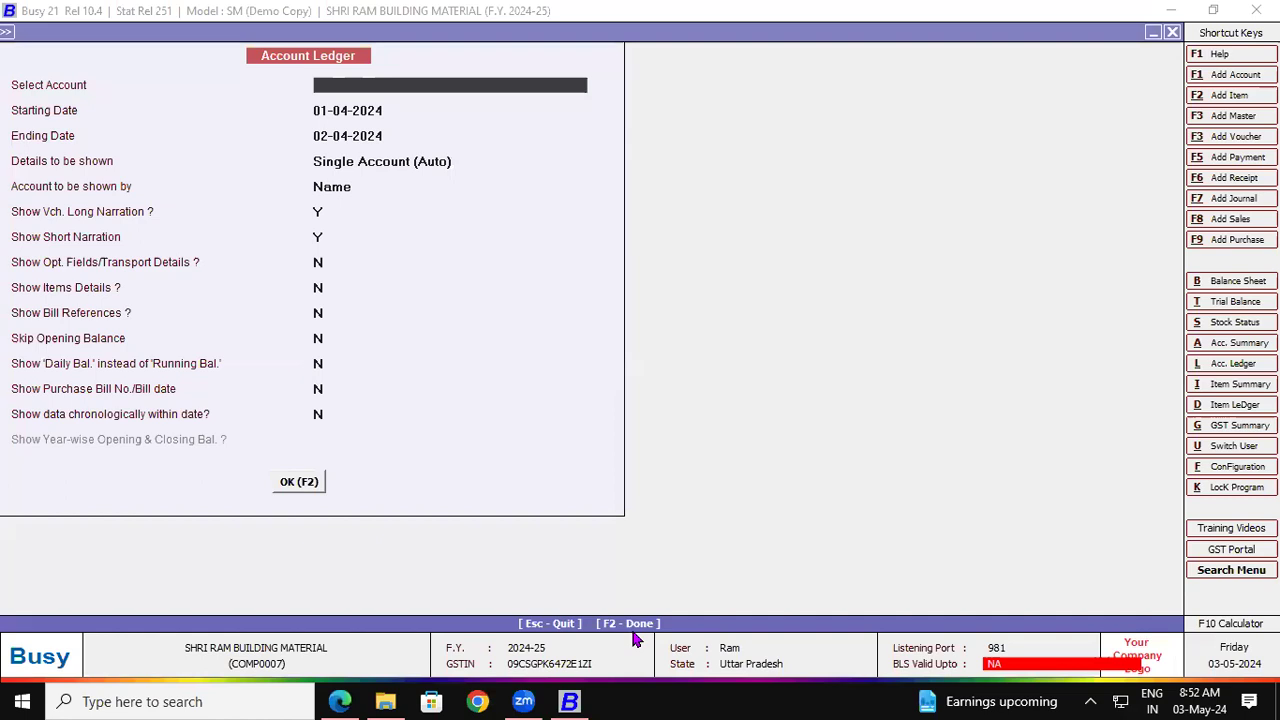
type("la")
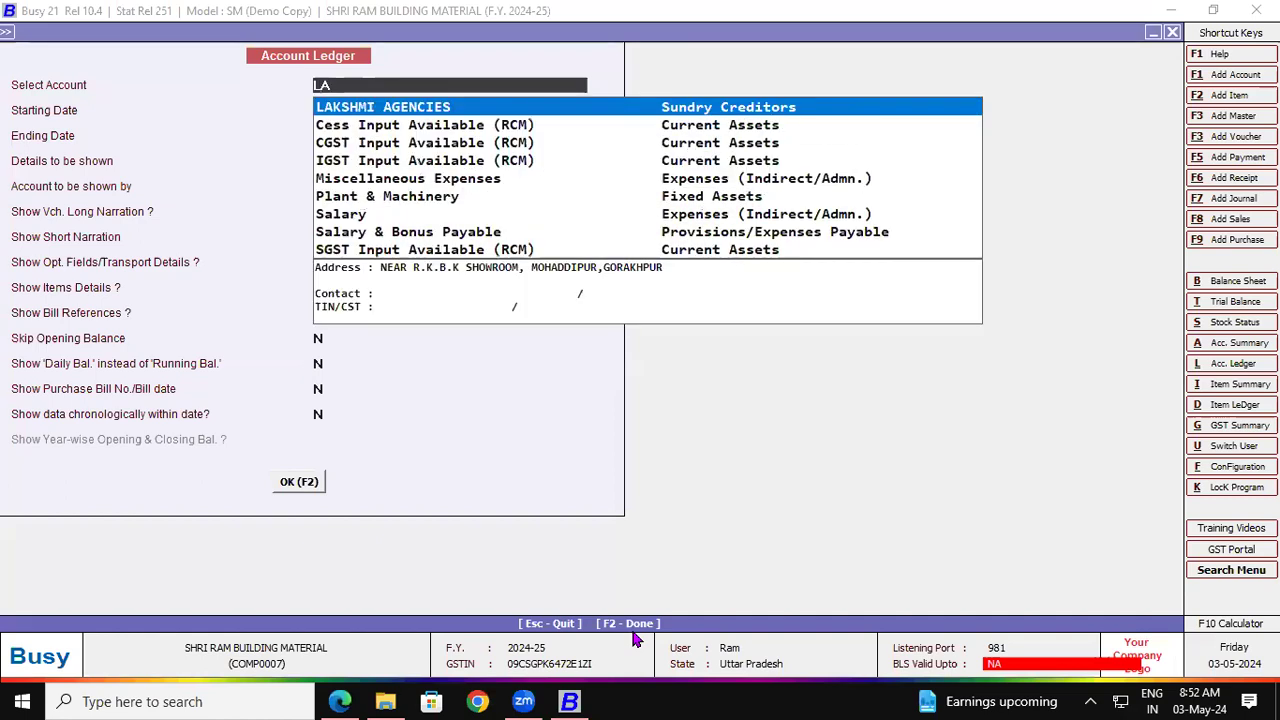
key("Return")
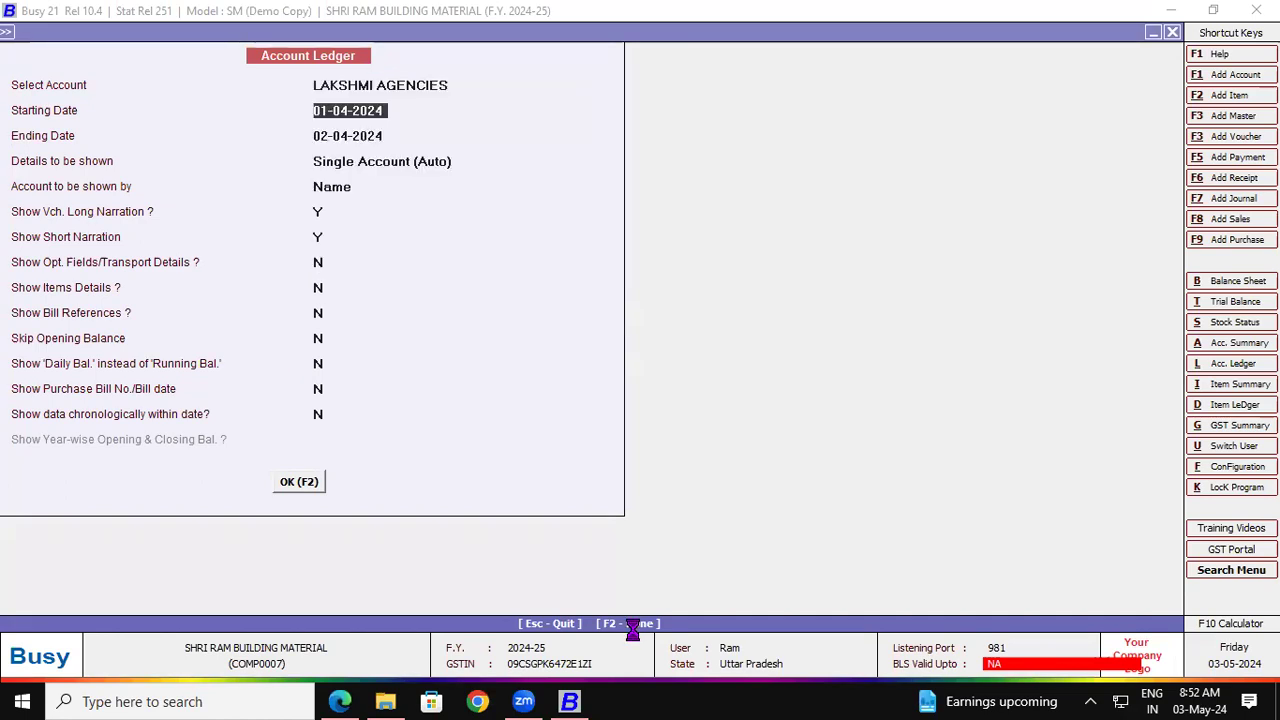
left_click(633, 622)
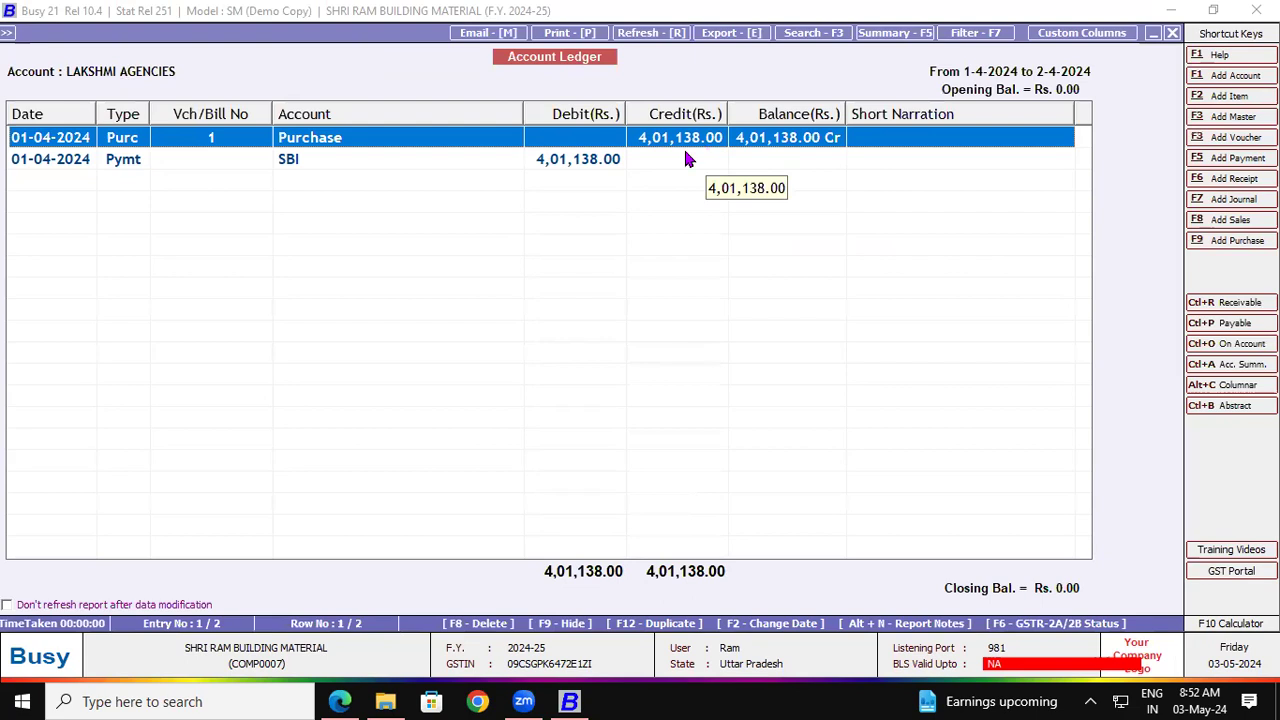
left_click(591, 164)
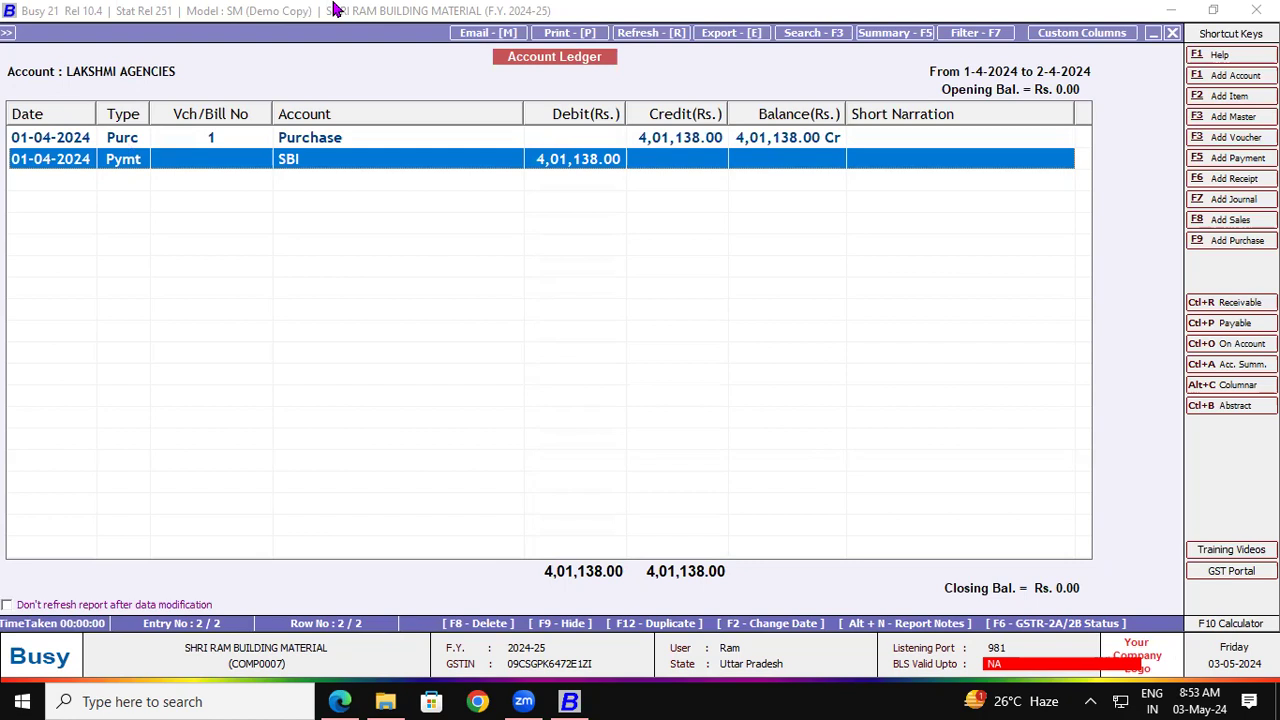
- Display the ASHUTOSH TRADERS PVT LTD account ledger and go through its purchase entries one by one
key("Escape")
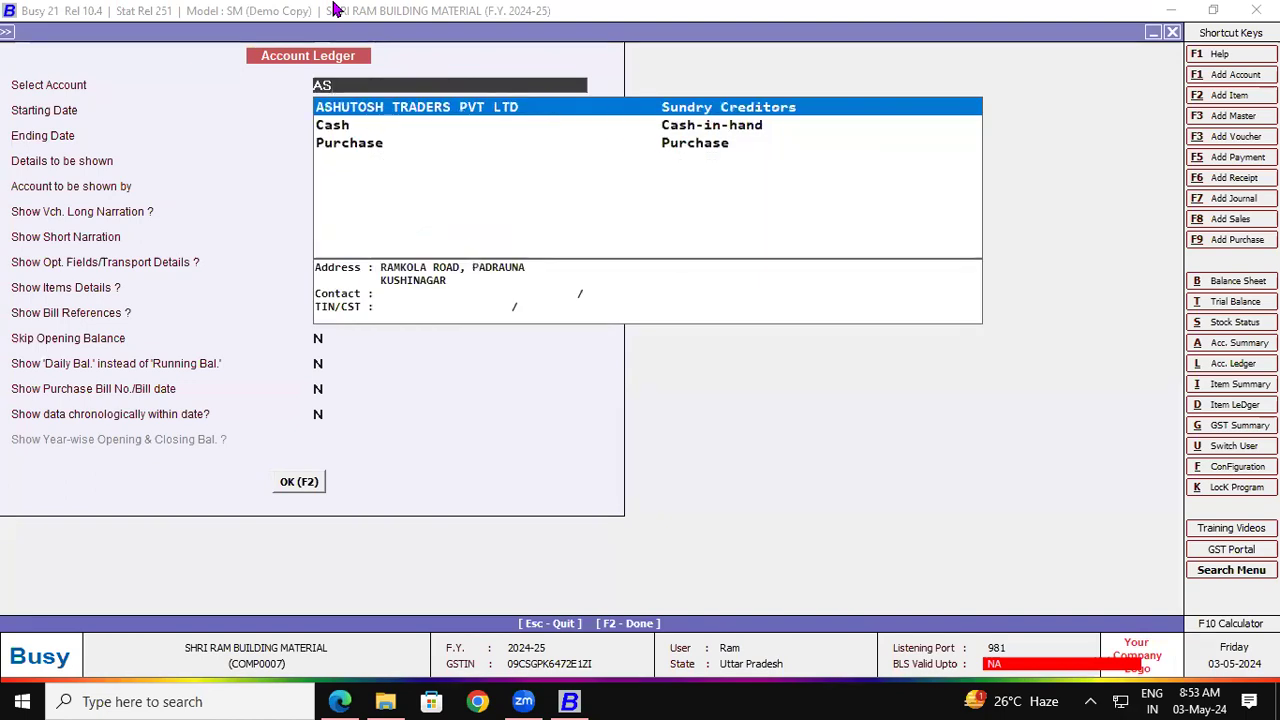
key("Return")
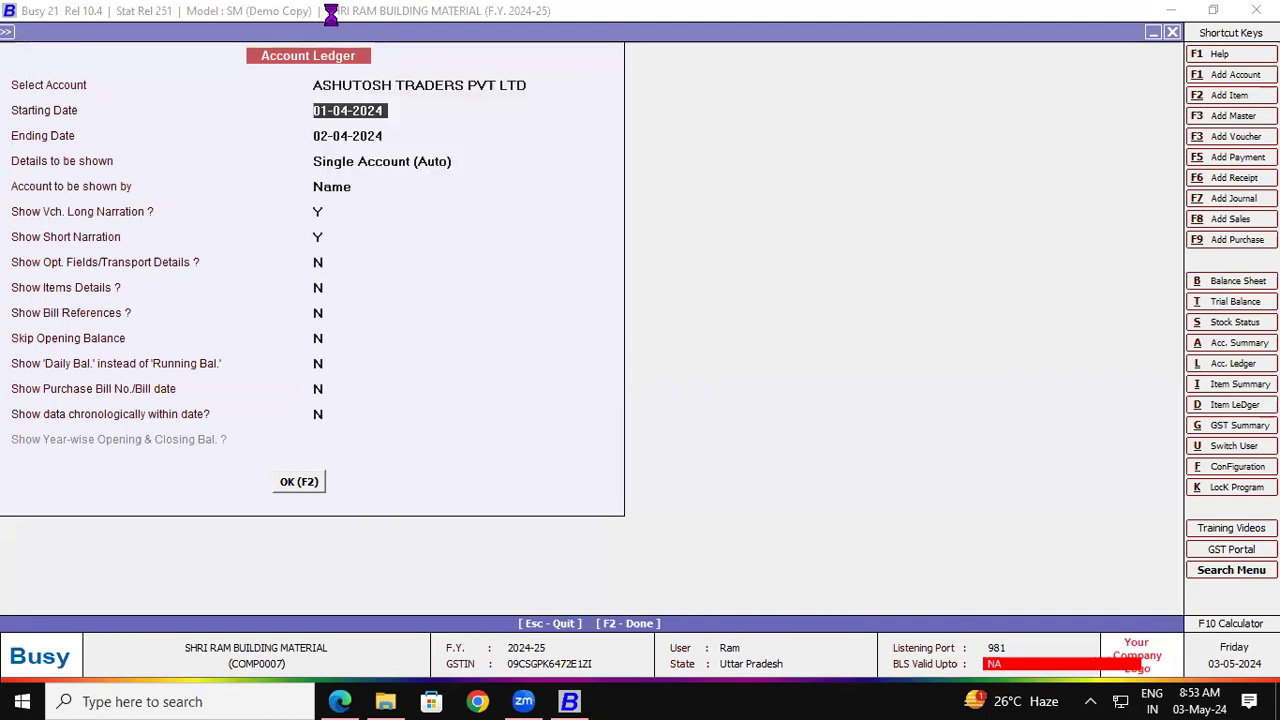
key("F2")
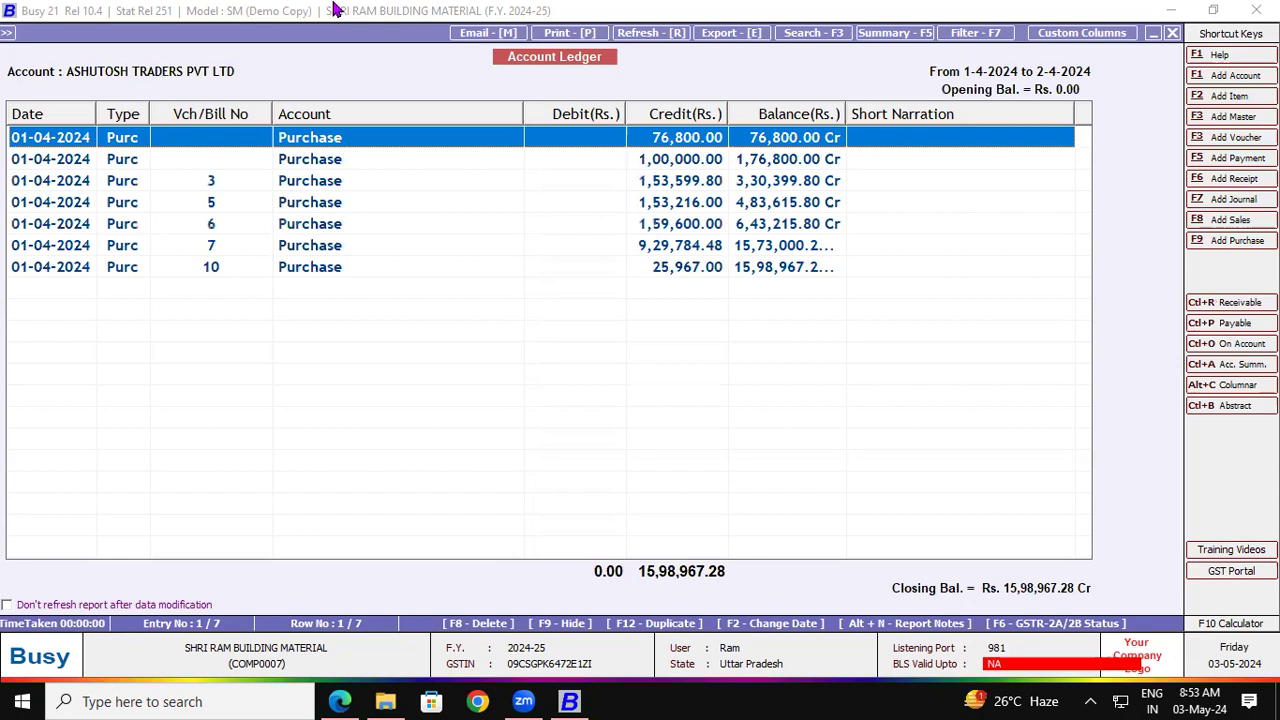
left_click(312, 161)
left_click(309, 182)
left_click(308, 204)
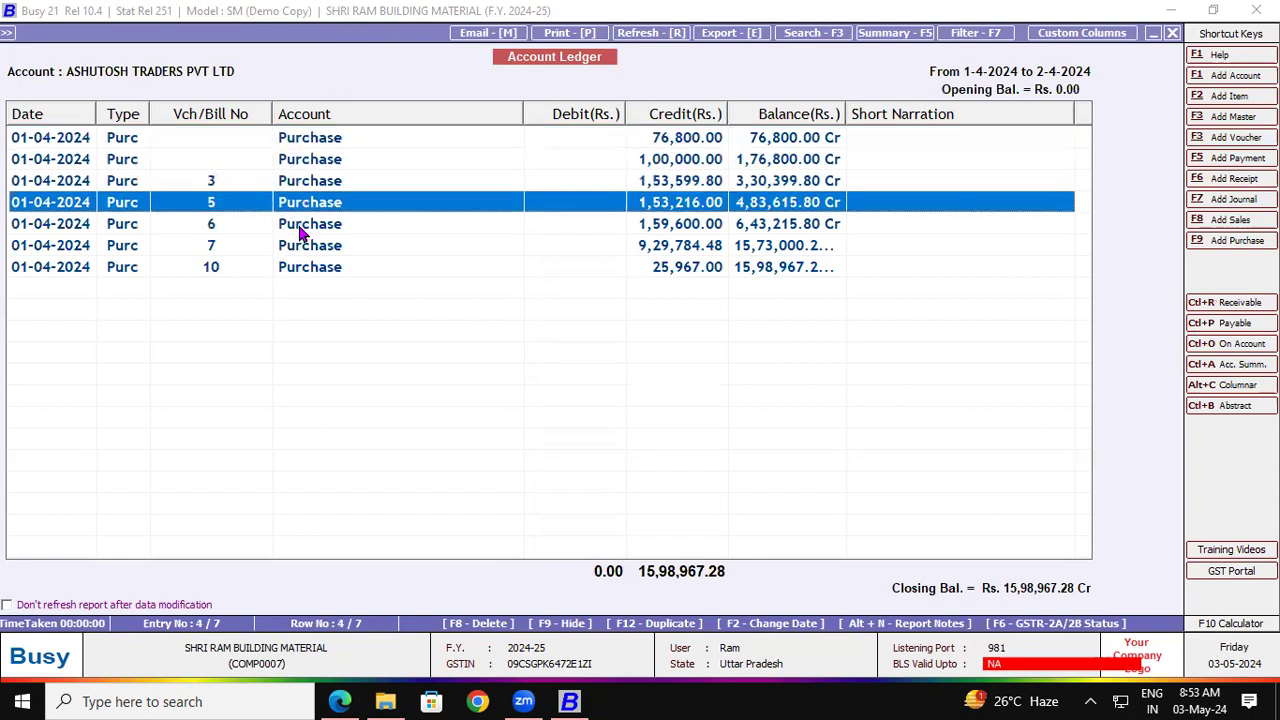
left_click(302, 226)
left_click(301, 247)
left_click(303, 268)
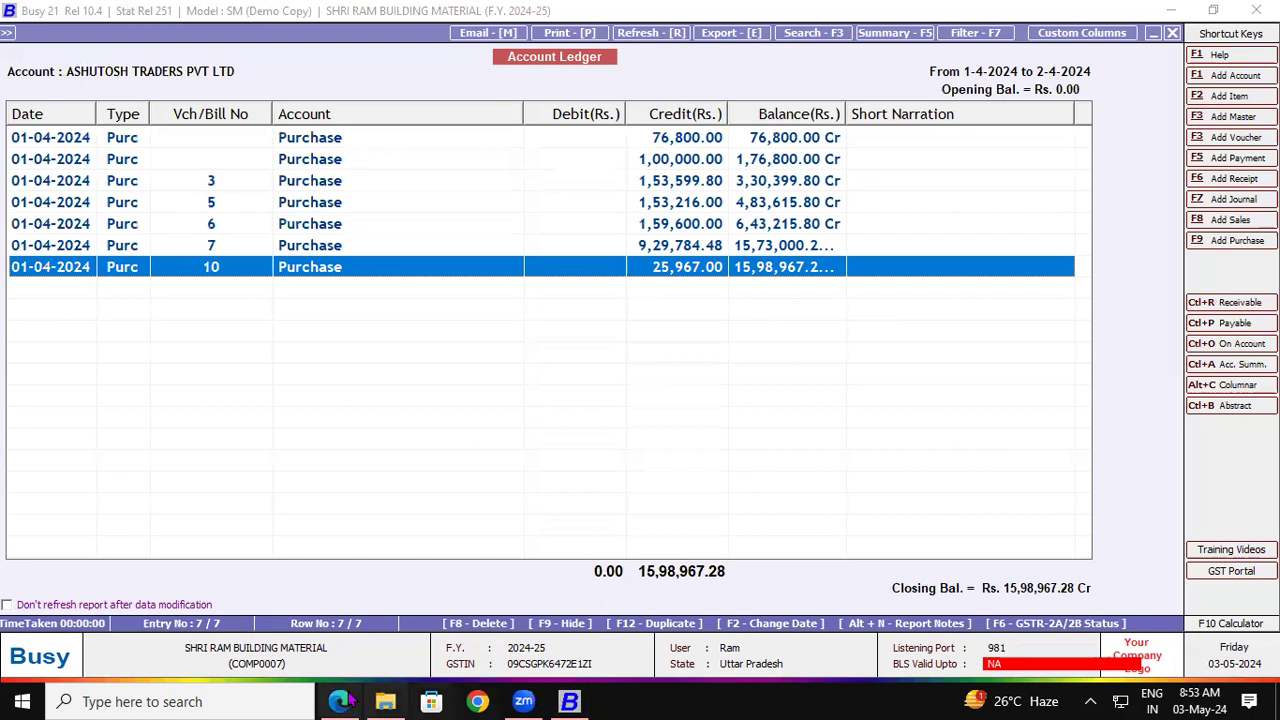
- Switch to the PDF notes and underline 145000, Ashutosh Traders and Tax-00010 in transaction 2
left_click(340, 701)
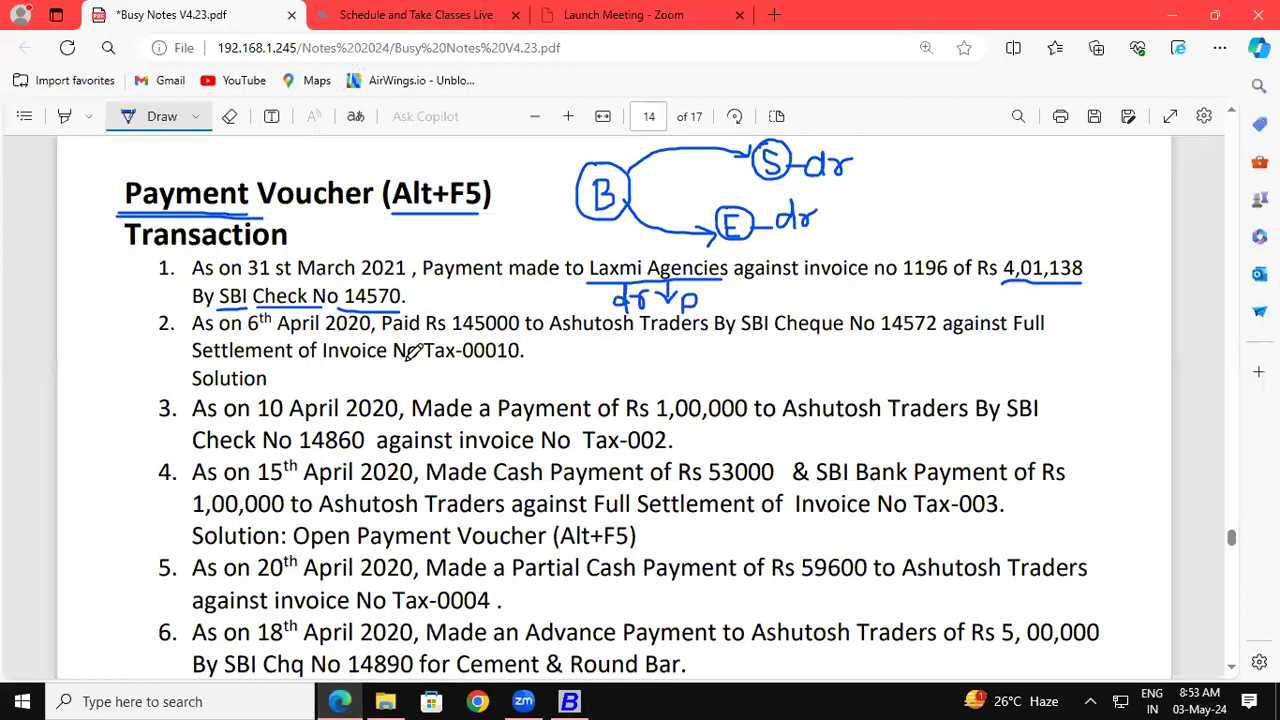
left_click_drag(449, 338, 706, 337)
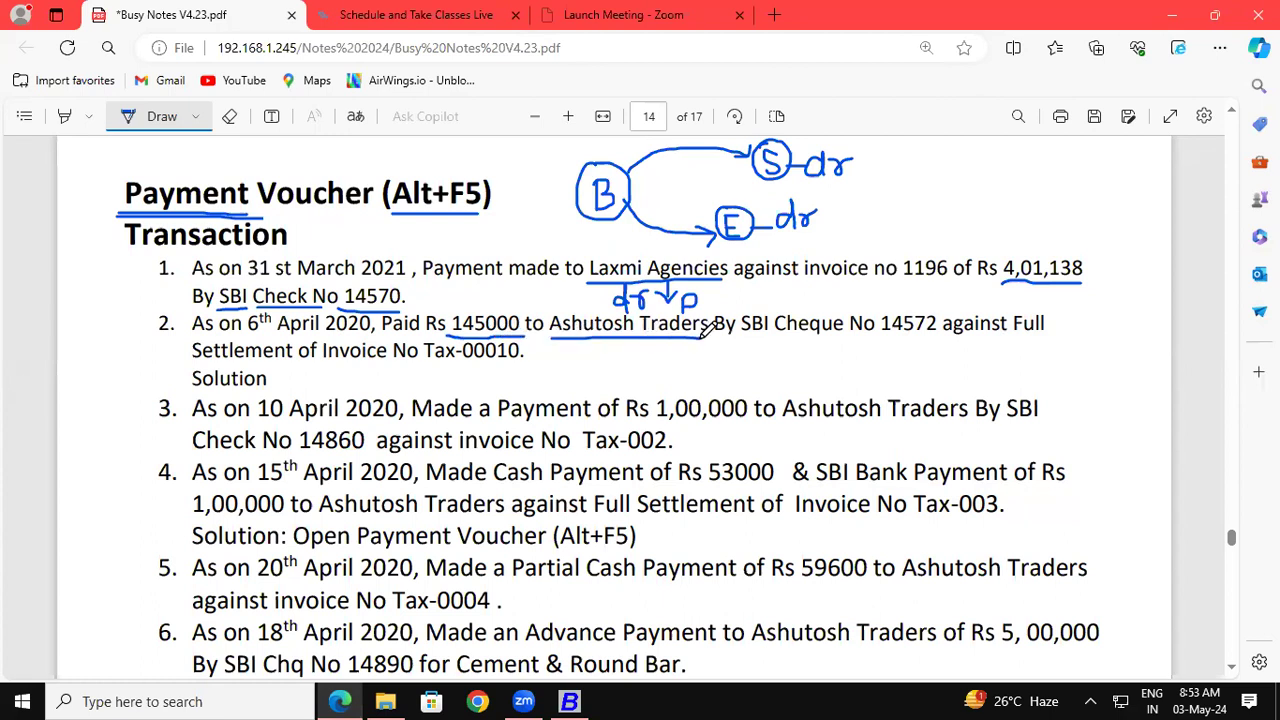
left_click_drag(424, 360, 519, 359)
- Return to Busy and start a new payment voucher dated 01-04-2024 with GST nature Not Applicable
left_click(569, 701)
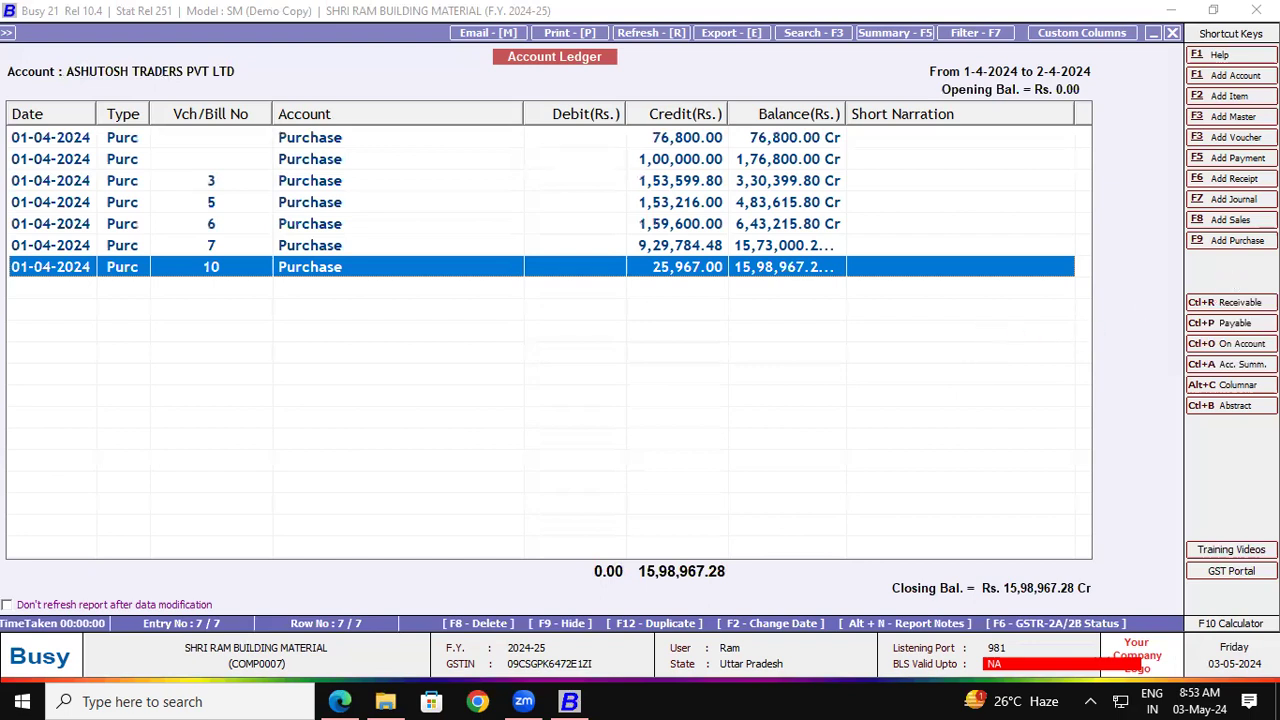
left_click(1245, 158)
key("Return")
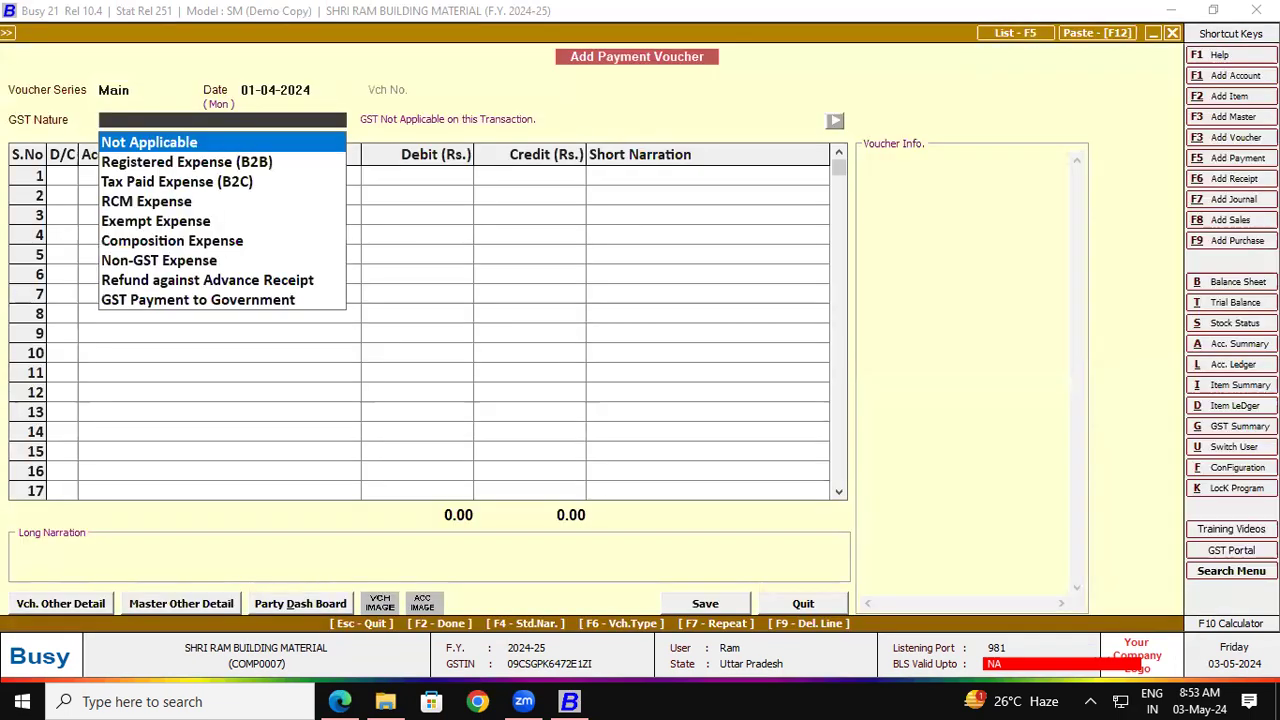
key("Return")
- Select ASHUTOSH TRADERS PVT LTD as the debit account in the voucher's first row and enter 145000 as its debit
type("aS")
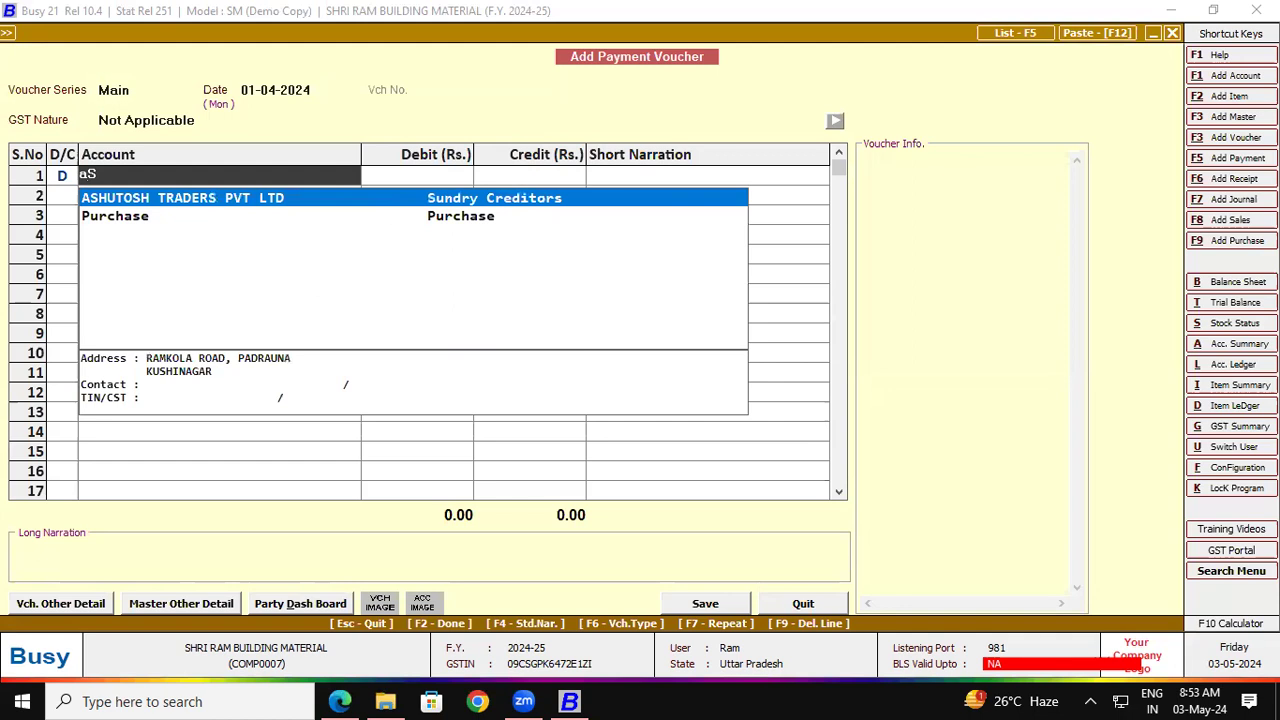
key("Return")
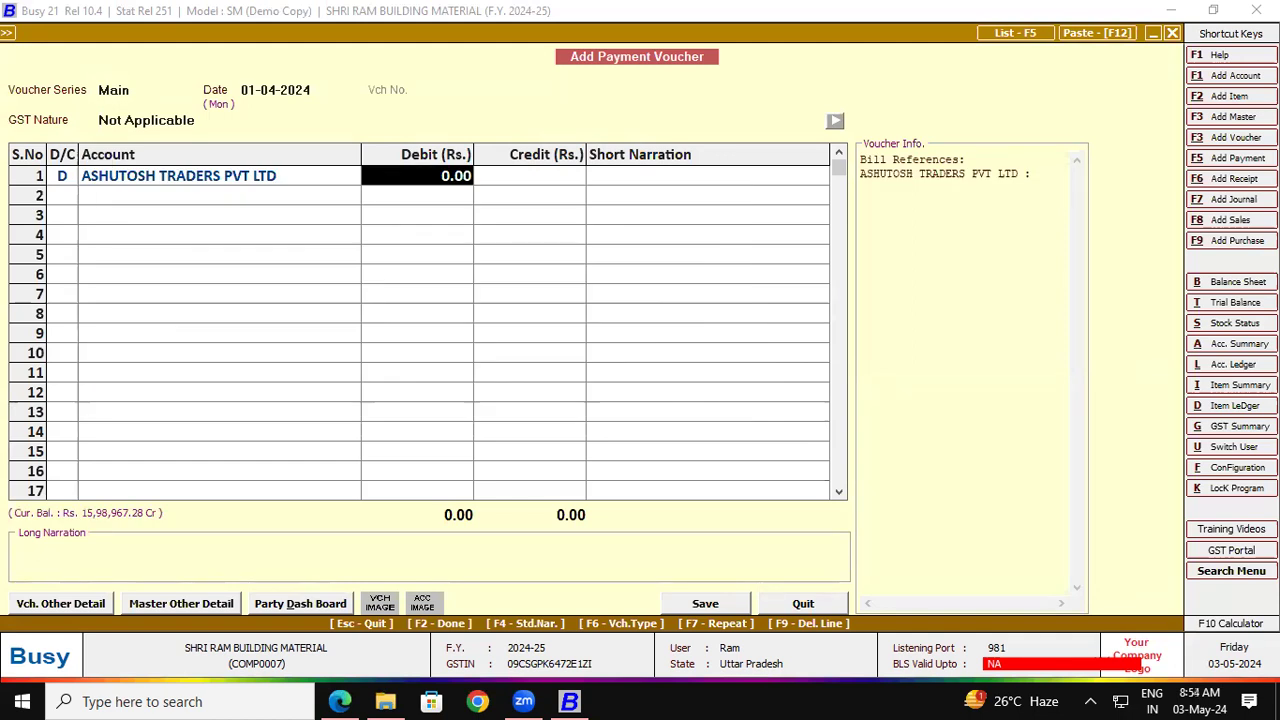
type("145000")
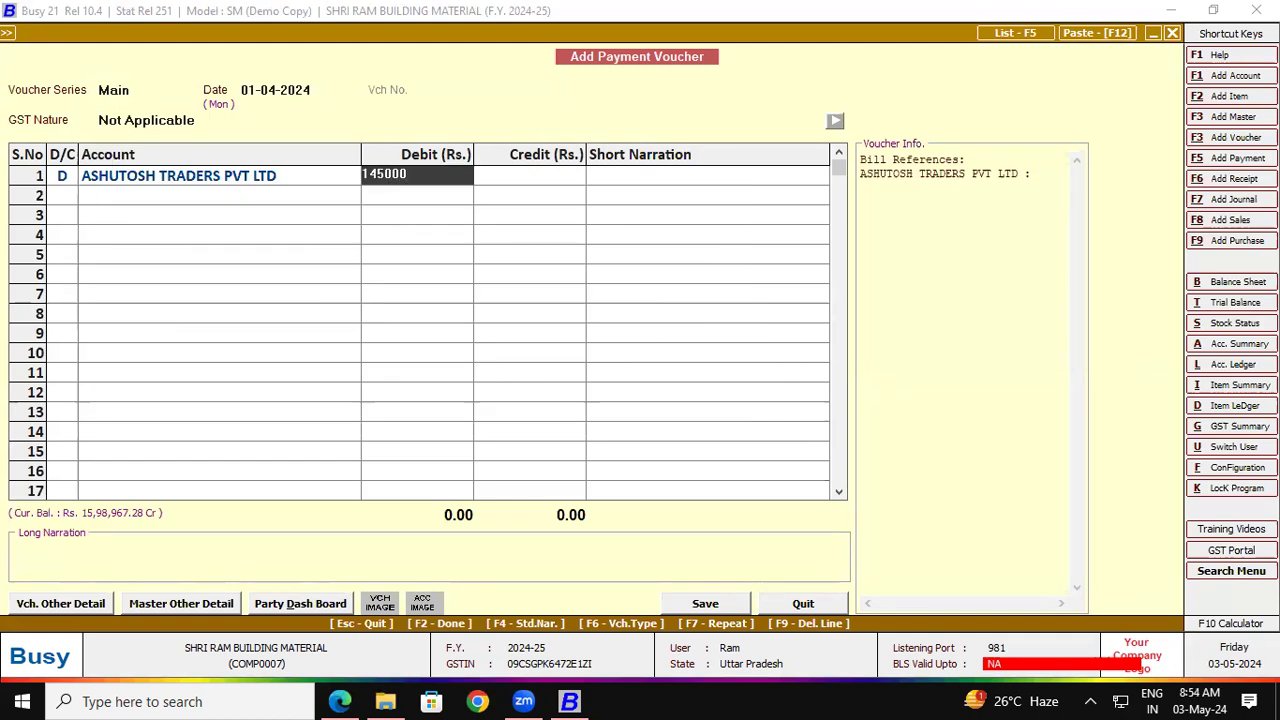
key("Return")
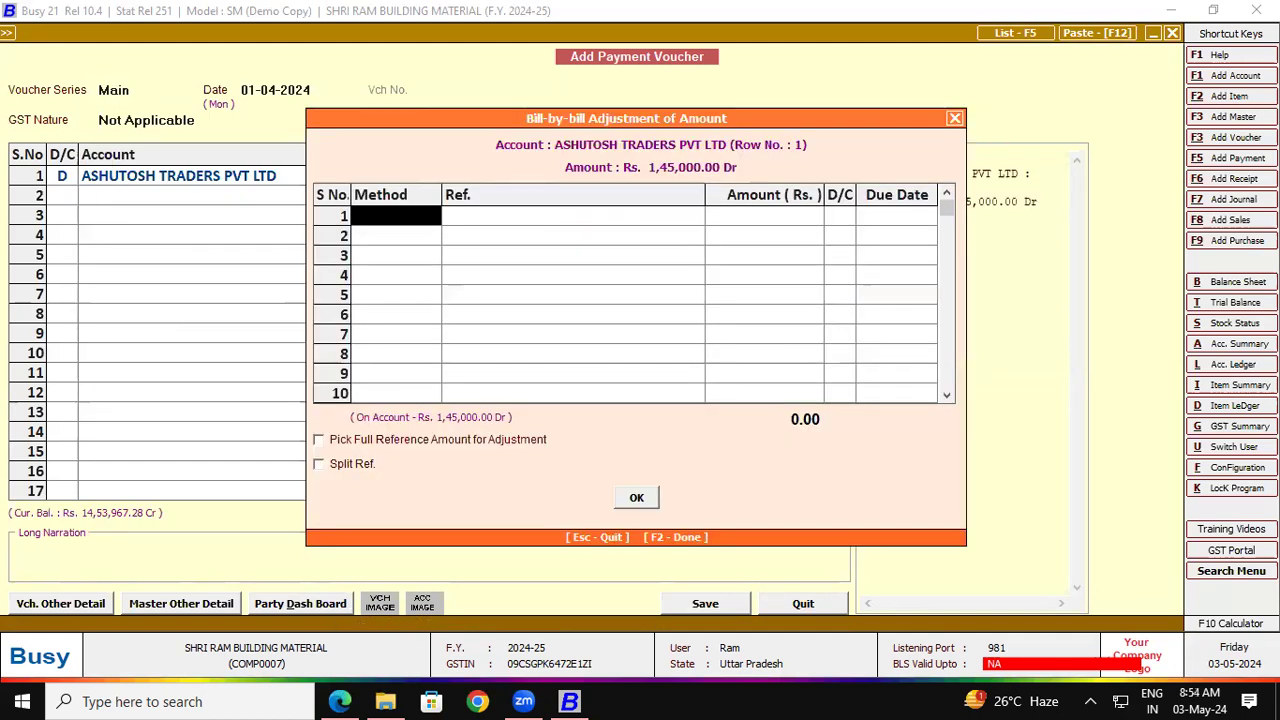
- Adjust the full 1,45,000 payment to ASHUTOSH TRADERS PVT LTD against bill reference 3, using the Adjustment method
key("Return")
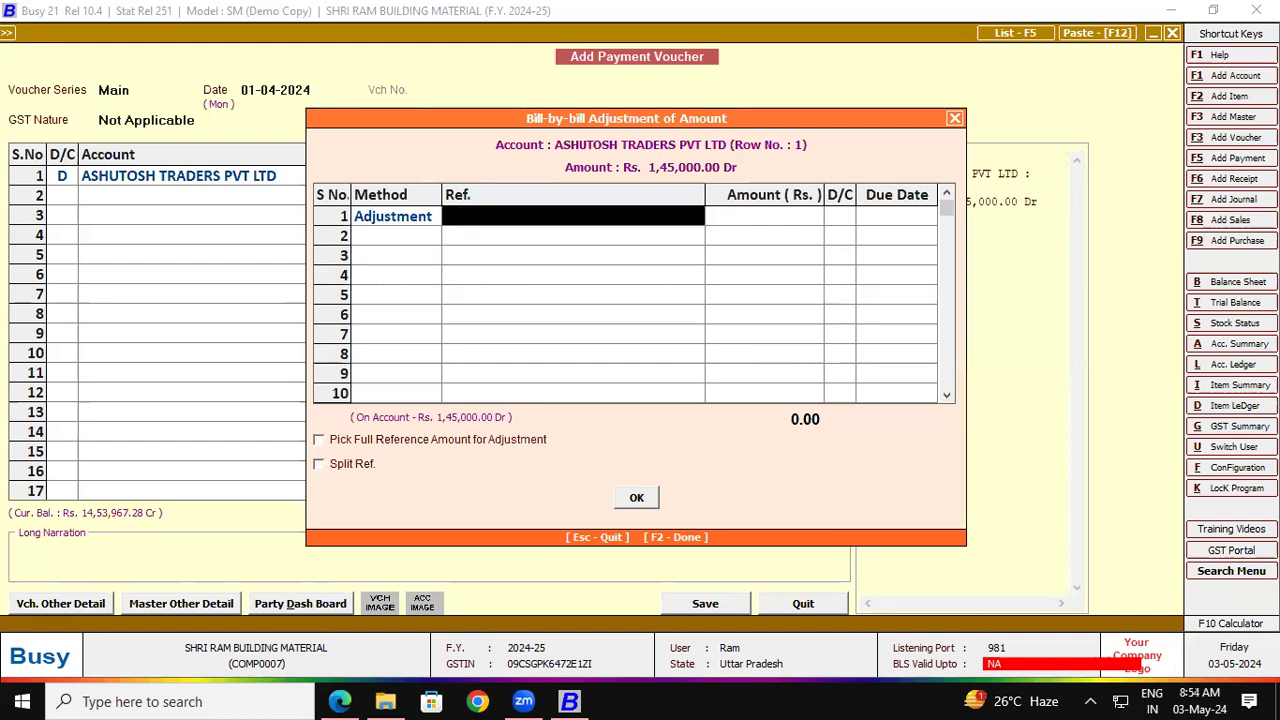
key("Down")
key("Down")
key("Down")
key("Down")
key("Down")
key("Down")
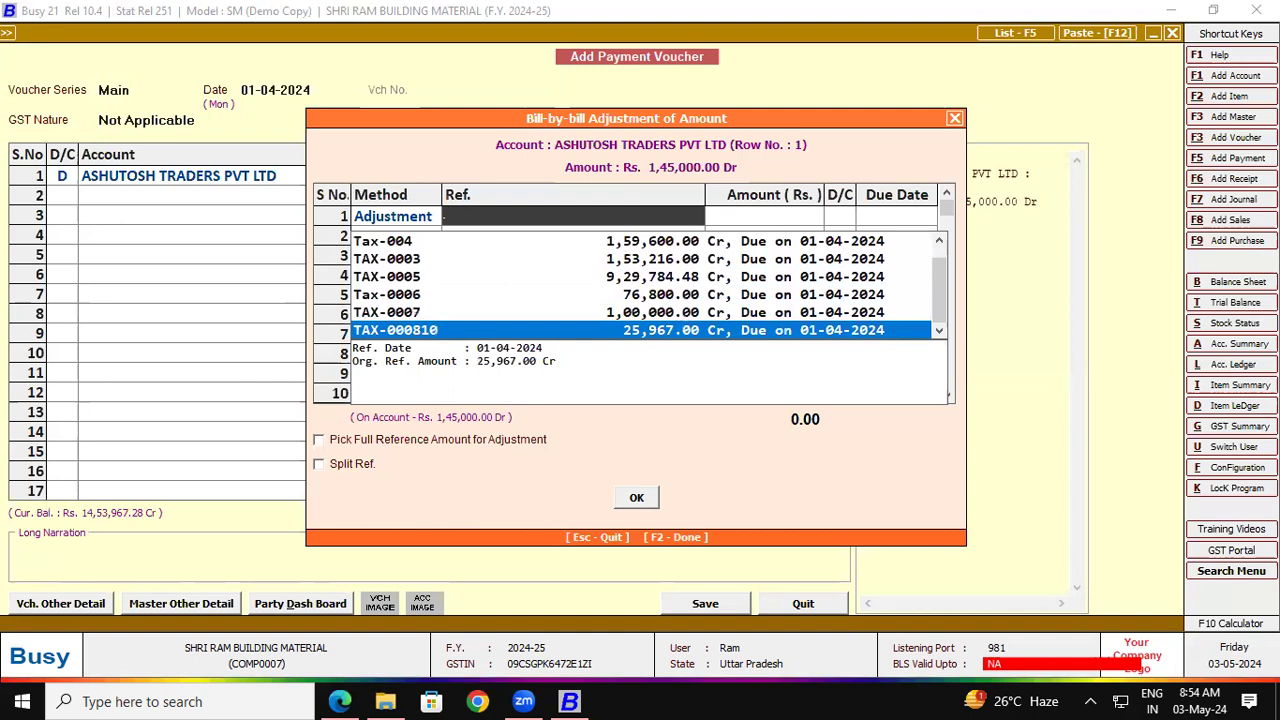
key("Up")
key("Up")
key("Up")
key("Up")
key("Up")
key("Up")
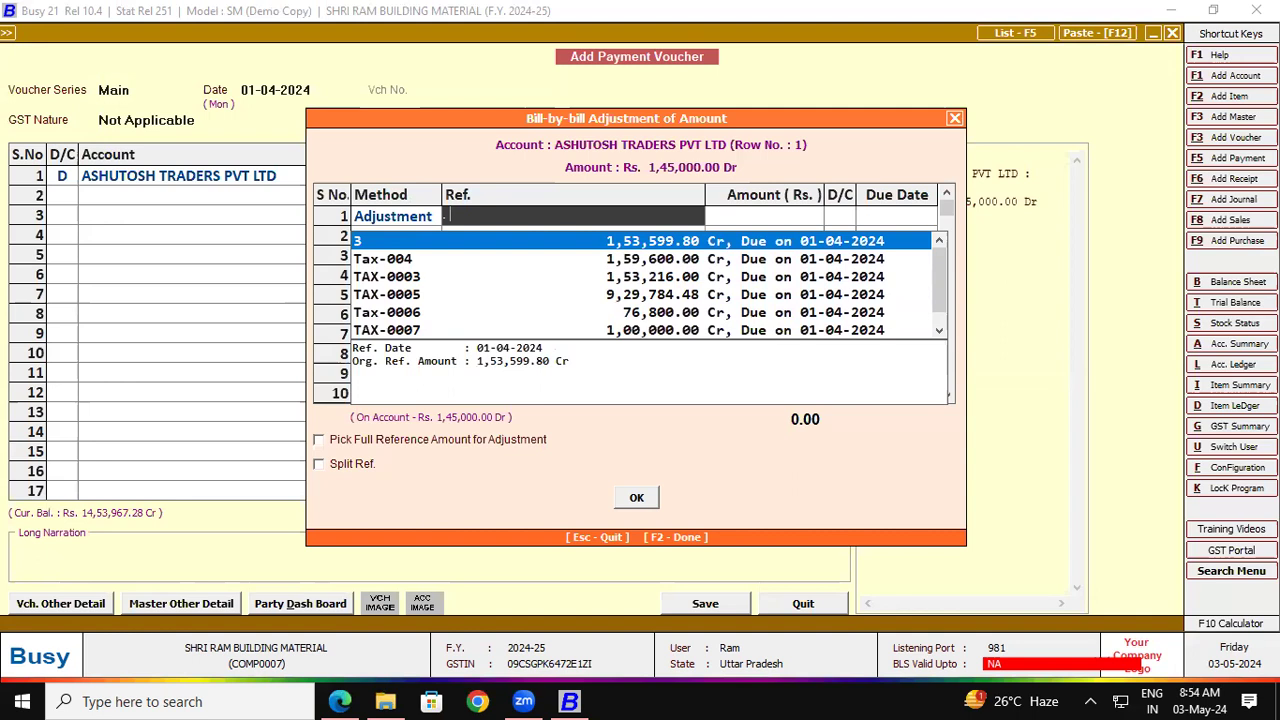
key("Return")
key("Return")
key("Return")
key("Return")
key("Return")
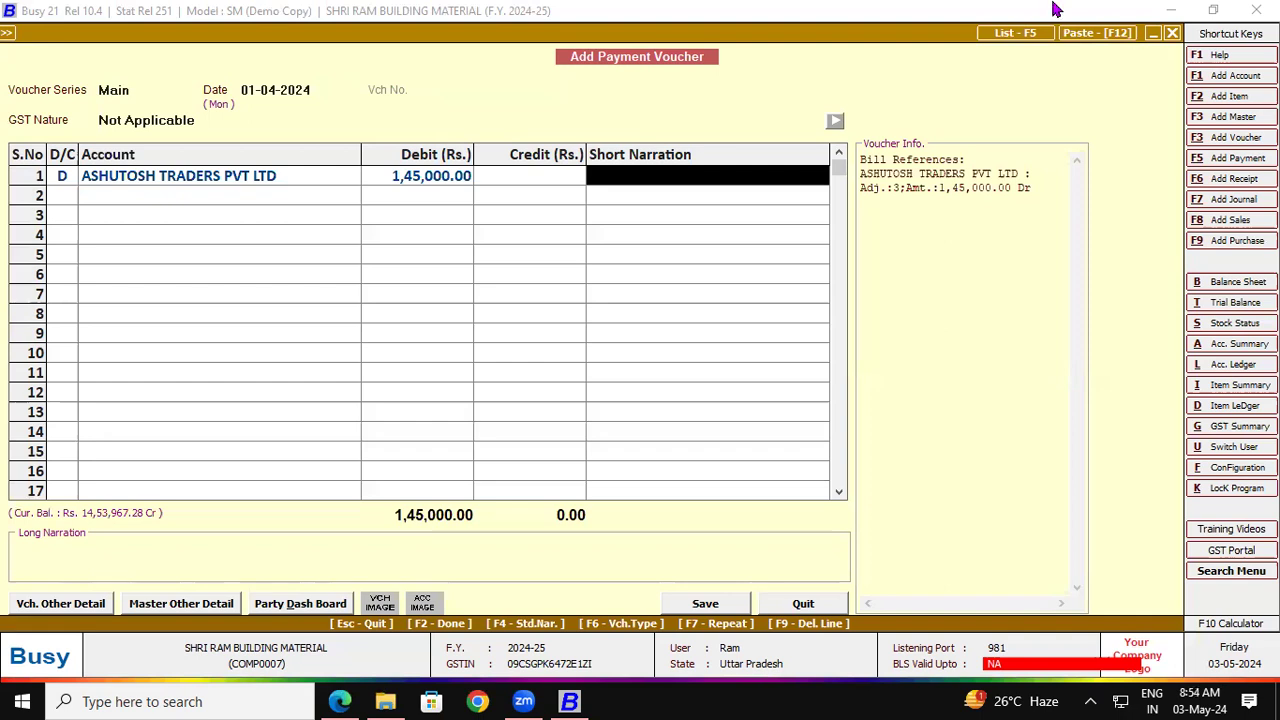
- Make the voucher's second row a credit entry and enter SBI as its account
left_click(60, 198)
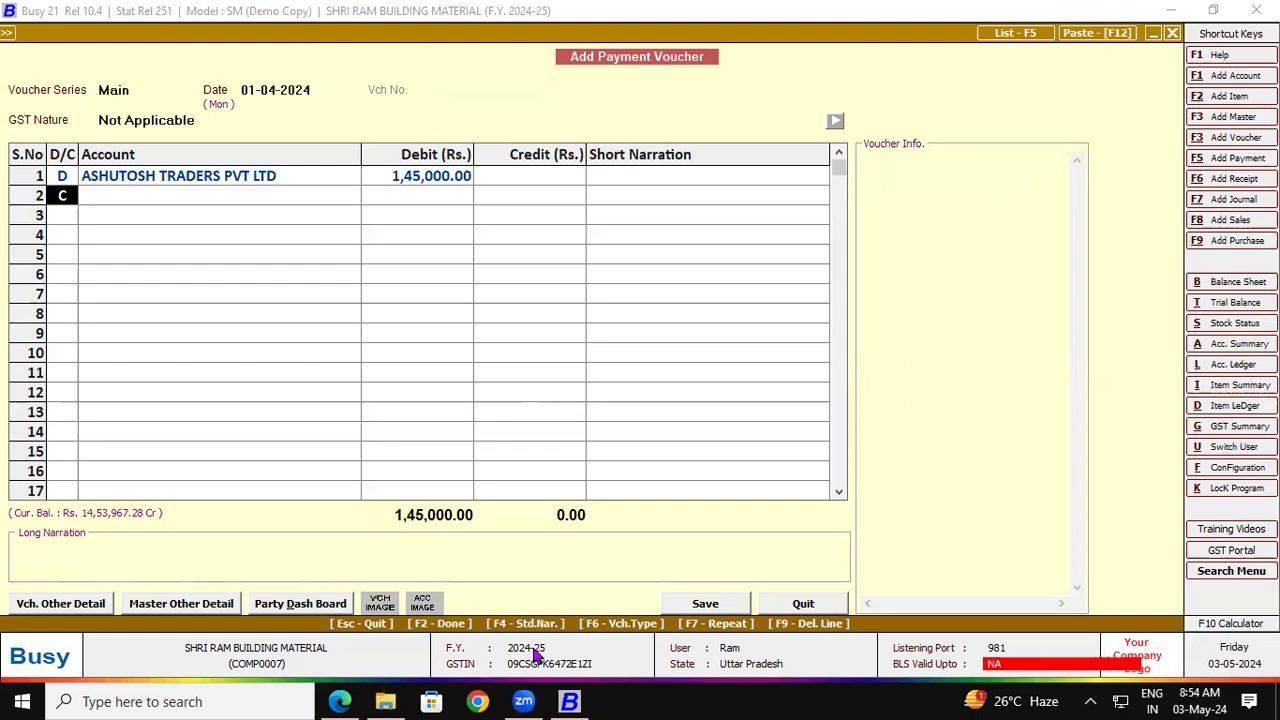
key("Return")
type("SBI")
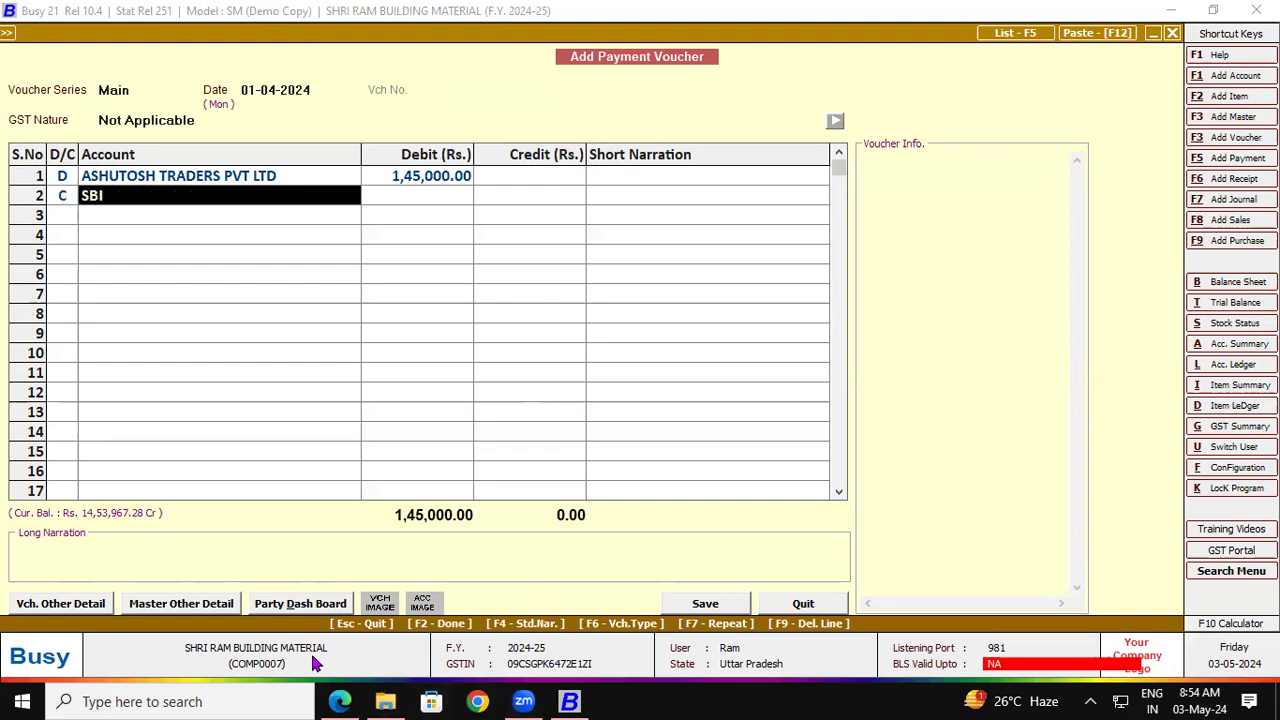
- Switch to the PDF notes, underline the SBI cheque wording in transaction 2, and return to Busy
left_click(340, 701)
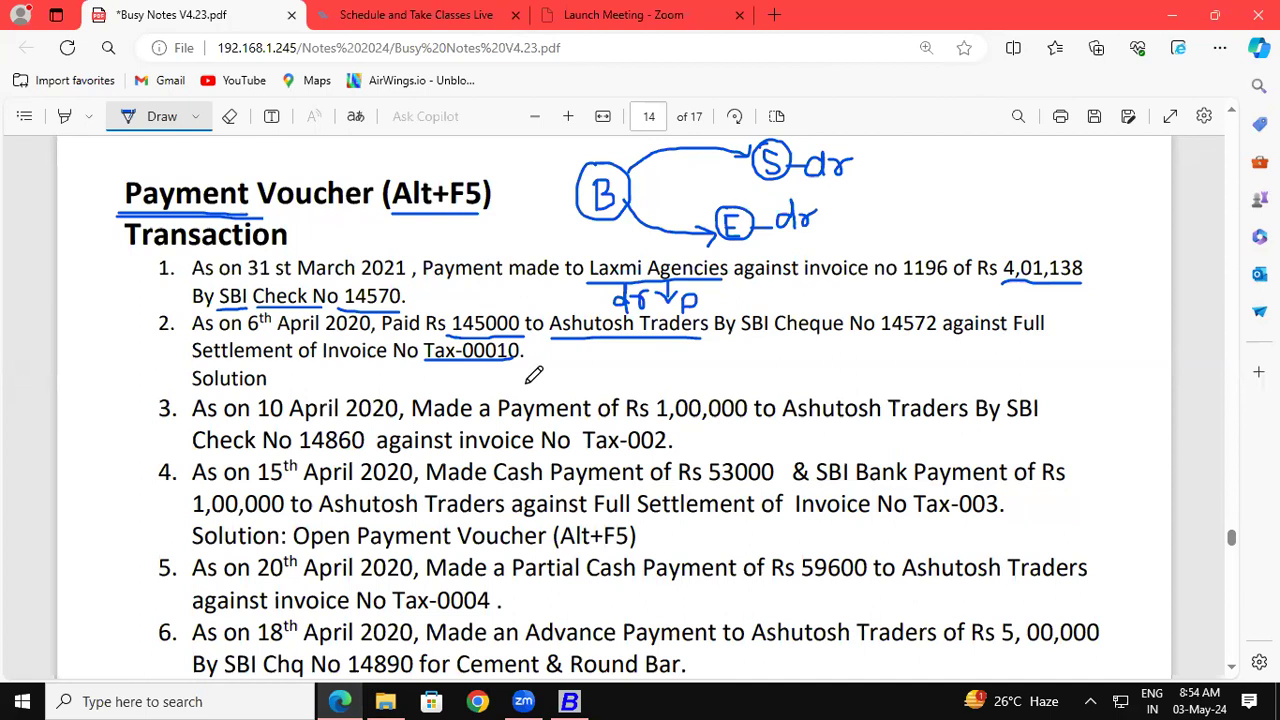
left_click_drag(763, 342, 804, 341)
left_click(590, 701)
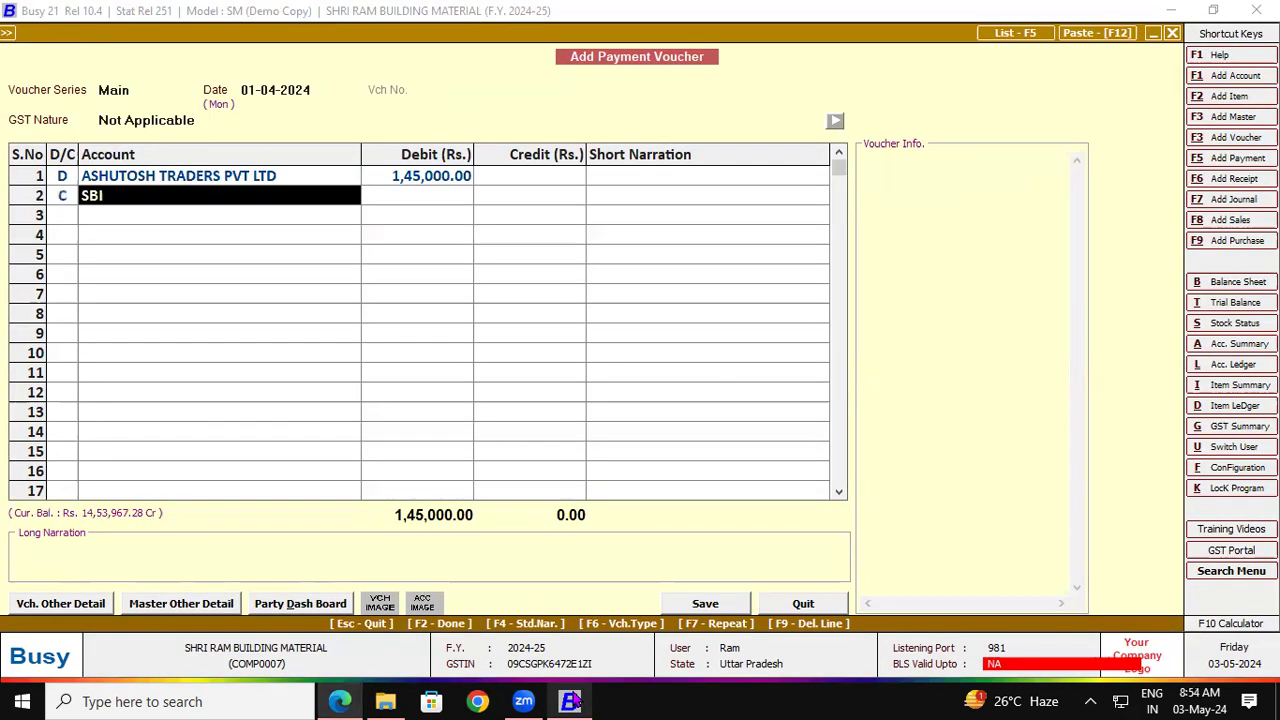
- Accept 1,45,000.00 as the SBI credit amount in the second row and save the payment voucher
key("Return")
key("Return")
key("Return")
left_click(712, 600)
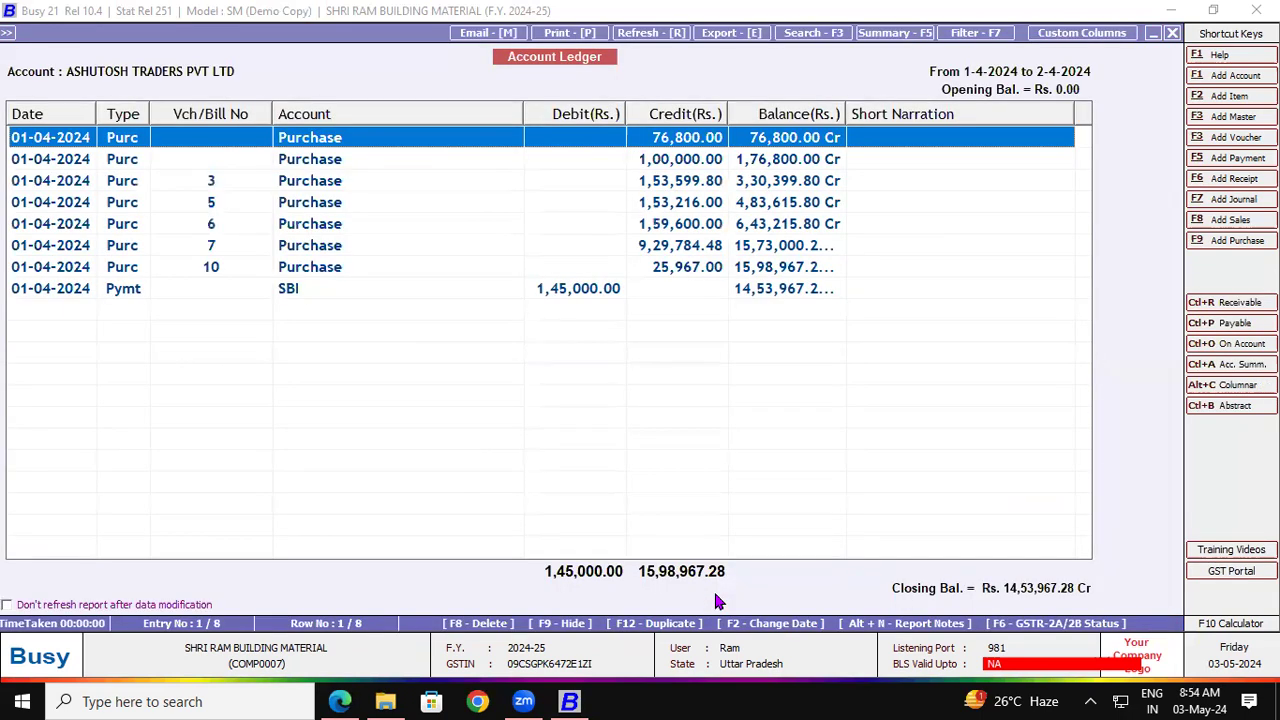
- Examine the SBI payment and the purchase entry before it in the Ashutosh Traders ledger, and display the LAKSHMI AGENCIES ledger
left_click(553, 292)
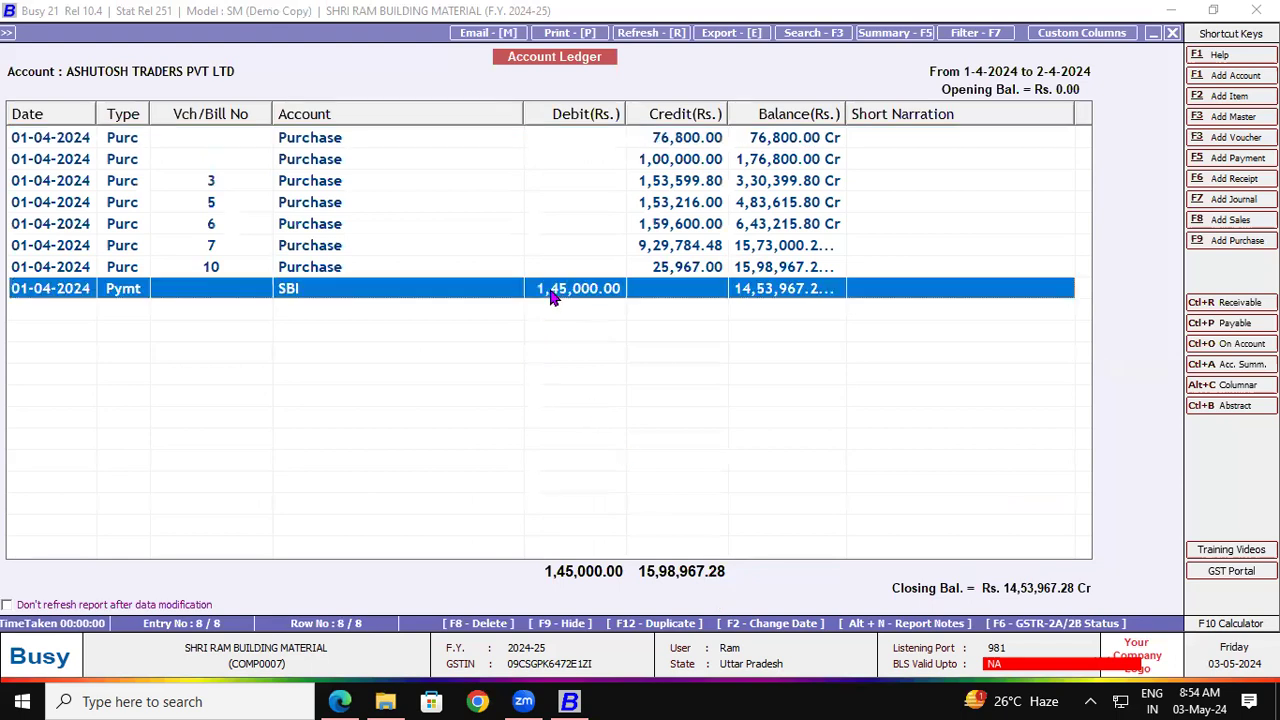
left_click(763, 274)
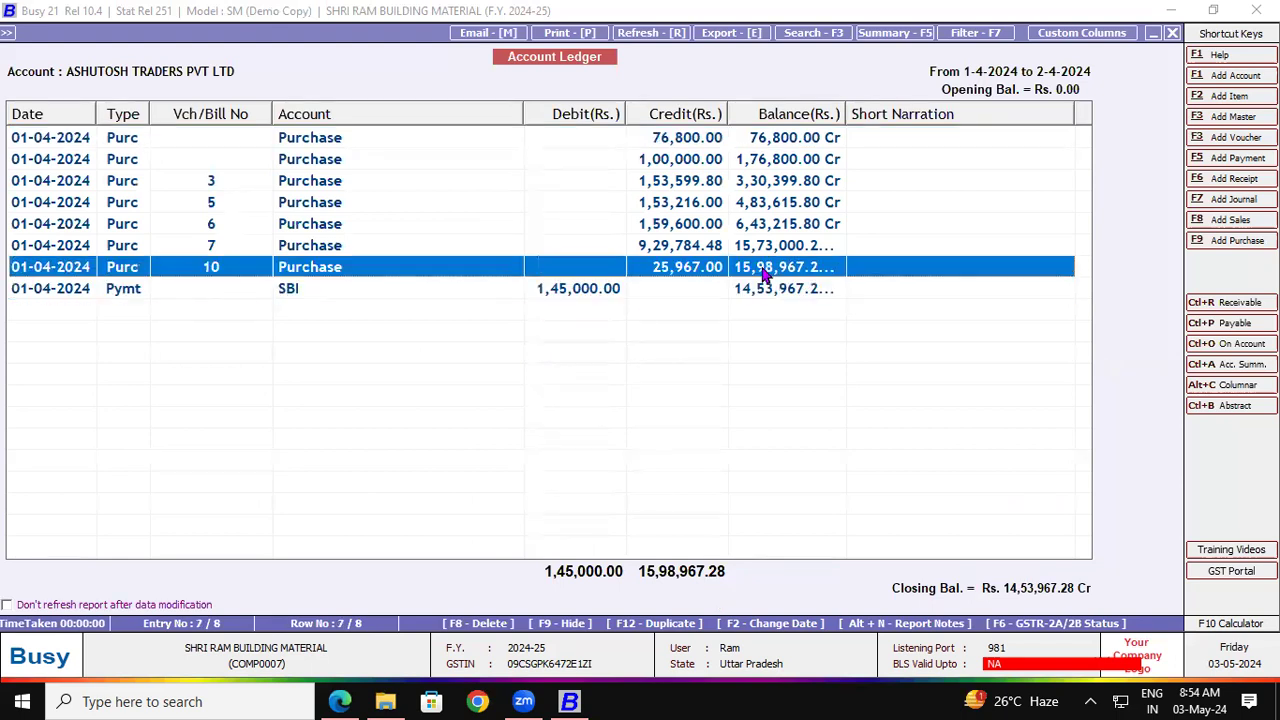
left_click(576, 291)
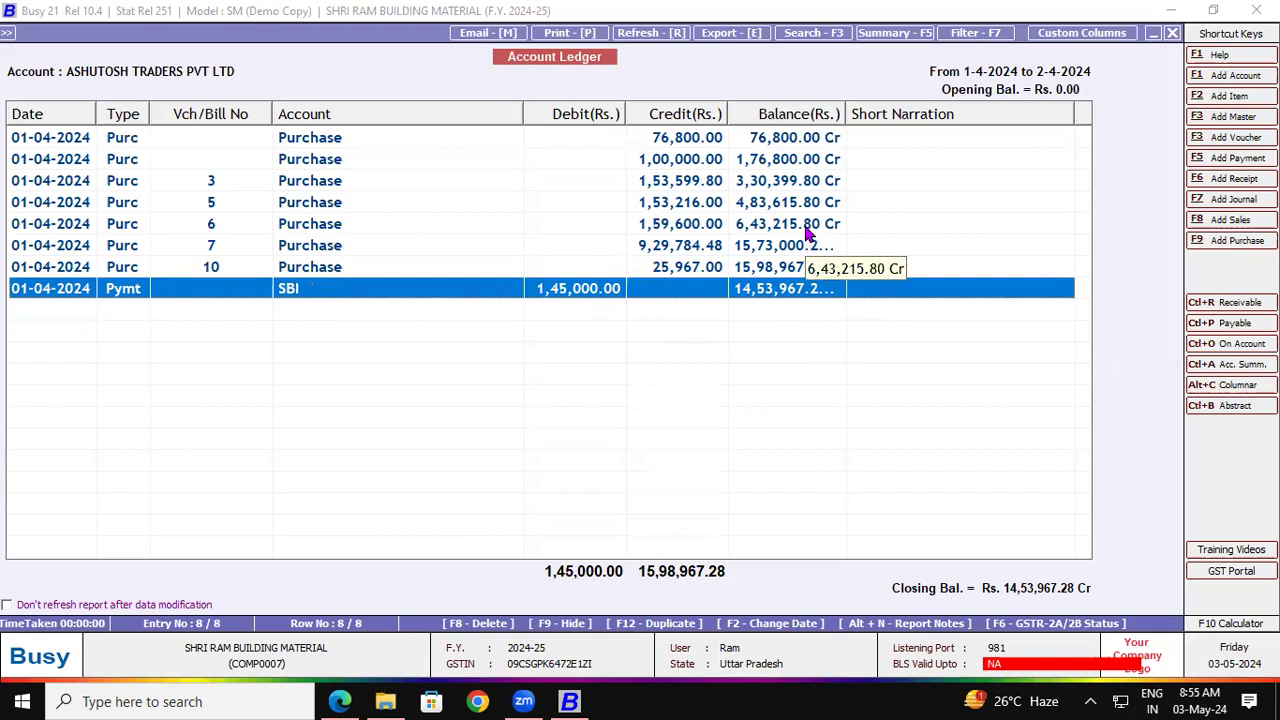
key("Page_Down")
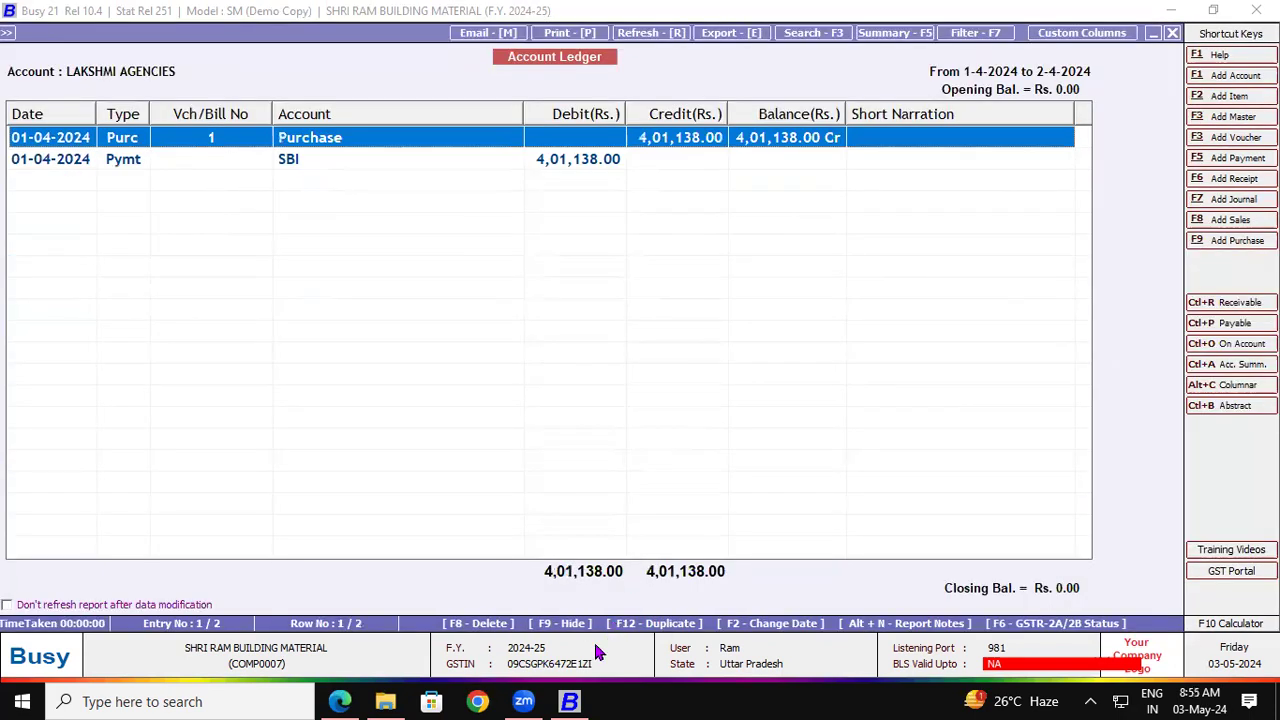
- Switch to the PDF notes and underline Ashutosh in transaction 3 and April, Cash Payment and 53000 in transaction 4
left_click(340, 701)
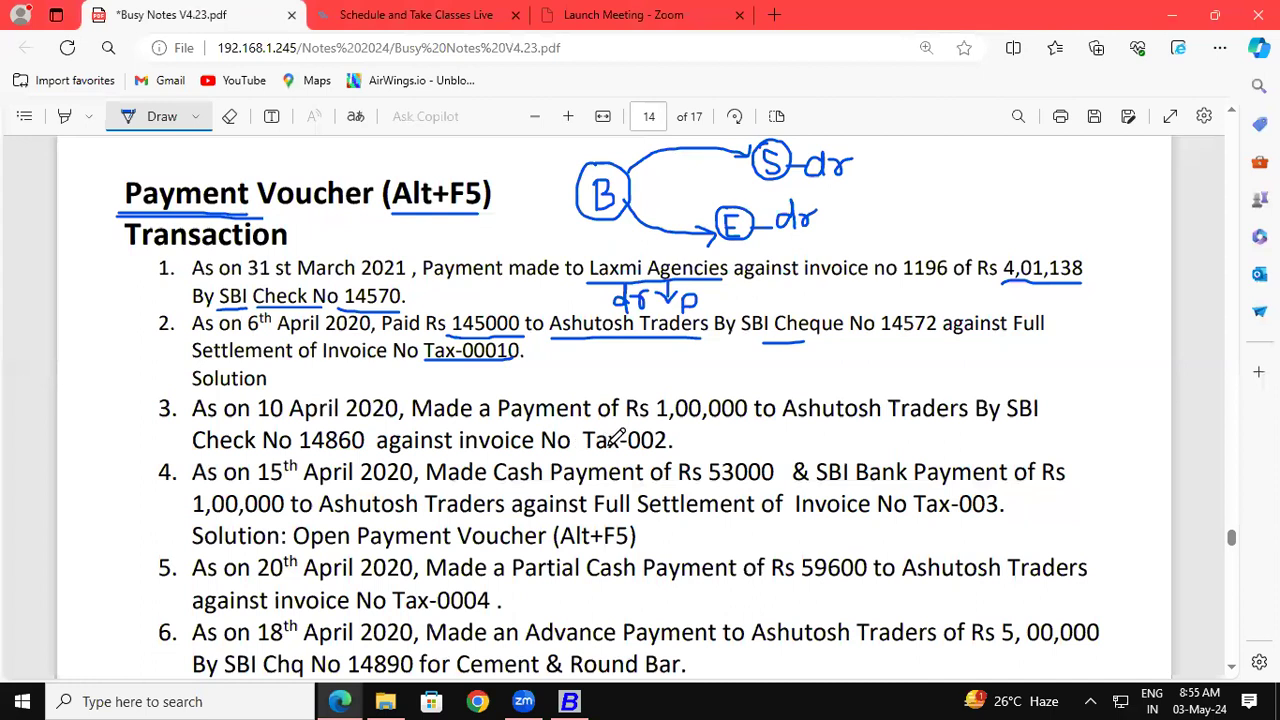
left_click_drag(798, 427, 890, 427)
left_click_drag(506, 485, 556, 485)
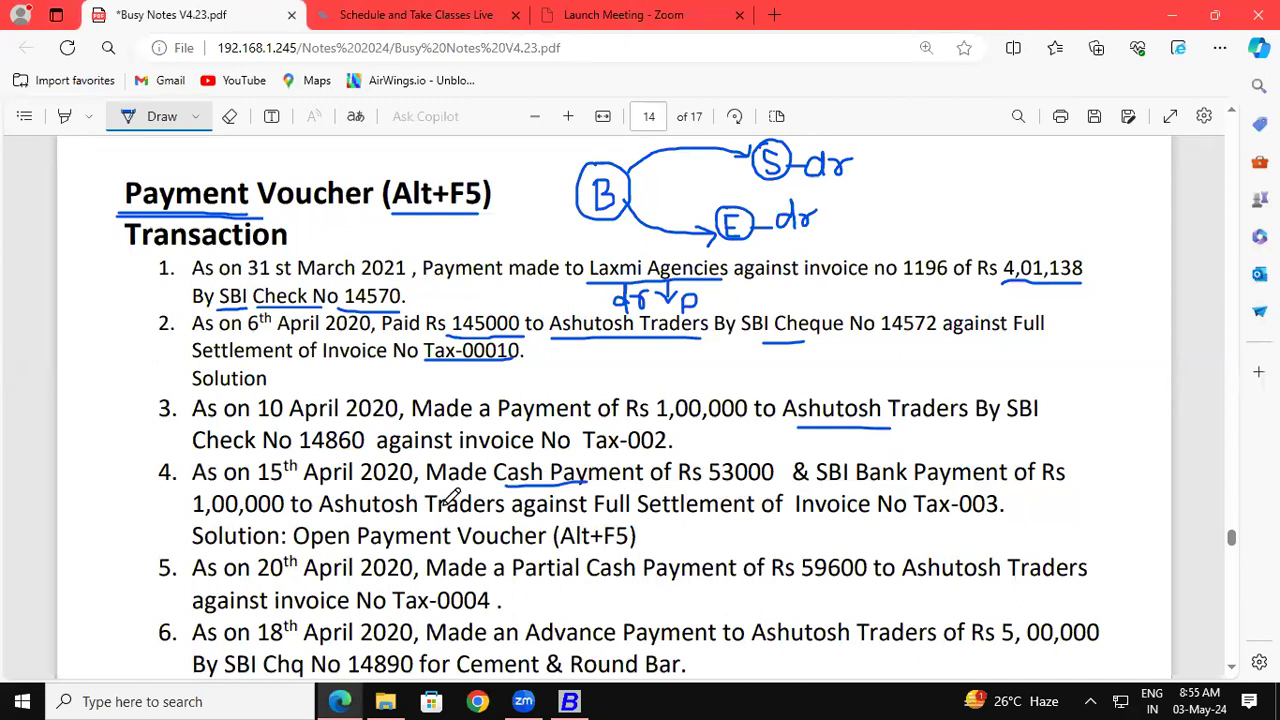
left_click_drag(303, 490, 370, 490)
left_click_drag(493, 487, 585, 487)
left_click_drag(710, 487, 770, 487)
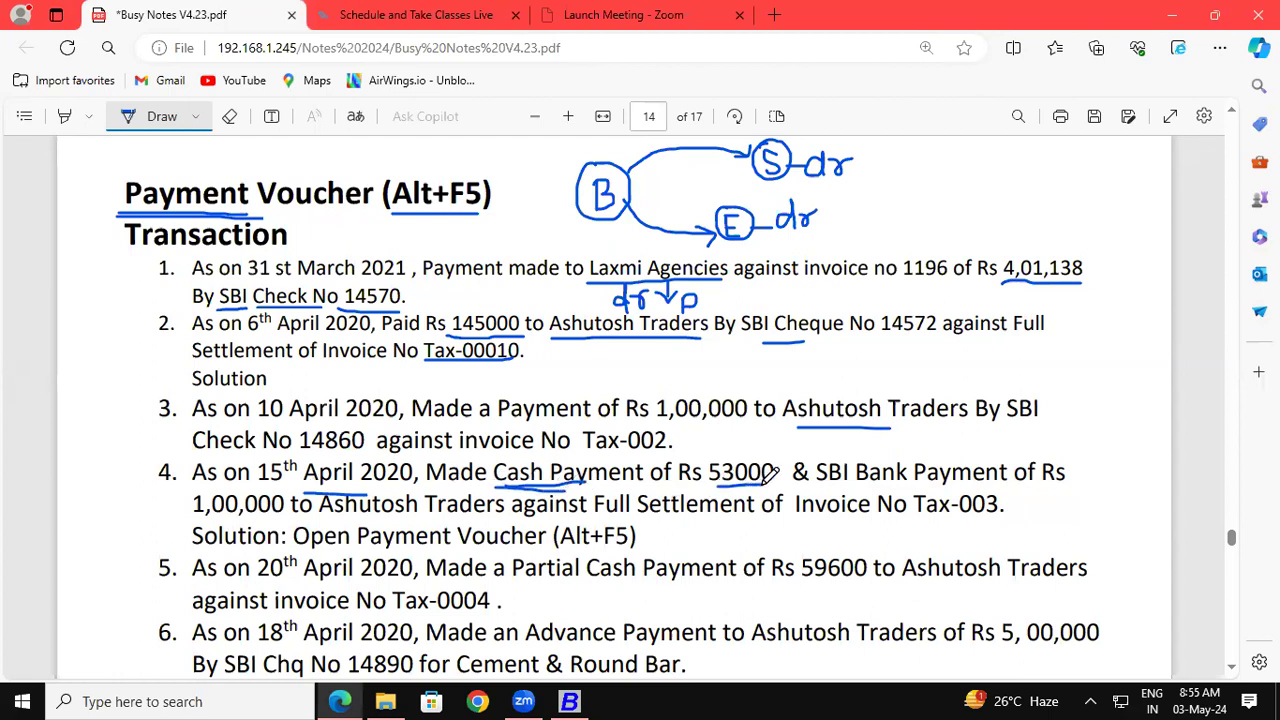
- Underline SBI Bank, 1,00,000, Ashutosh Traders, Settlement and Tax-003 in transaction 4, and circle Tax-003
left_click_drag(887, 488, 890, 488)
left_click_drag(192, 521, 506, 518)
left_click_drag(640, 519, 724, 518)
left_click_drag(930, 519, 998, 519)
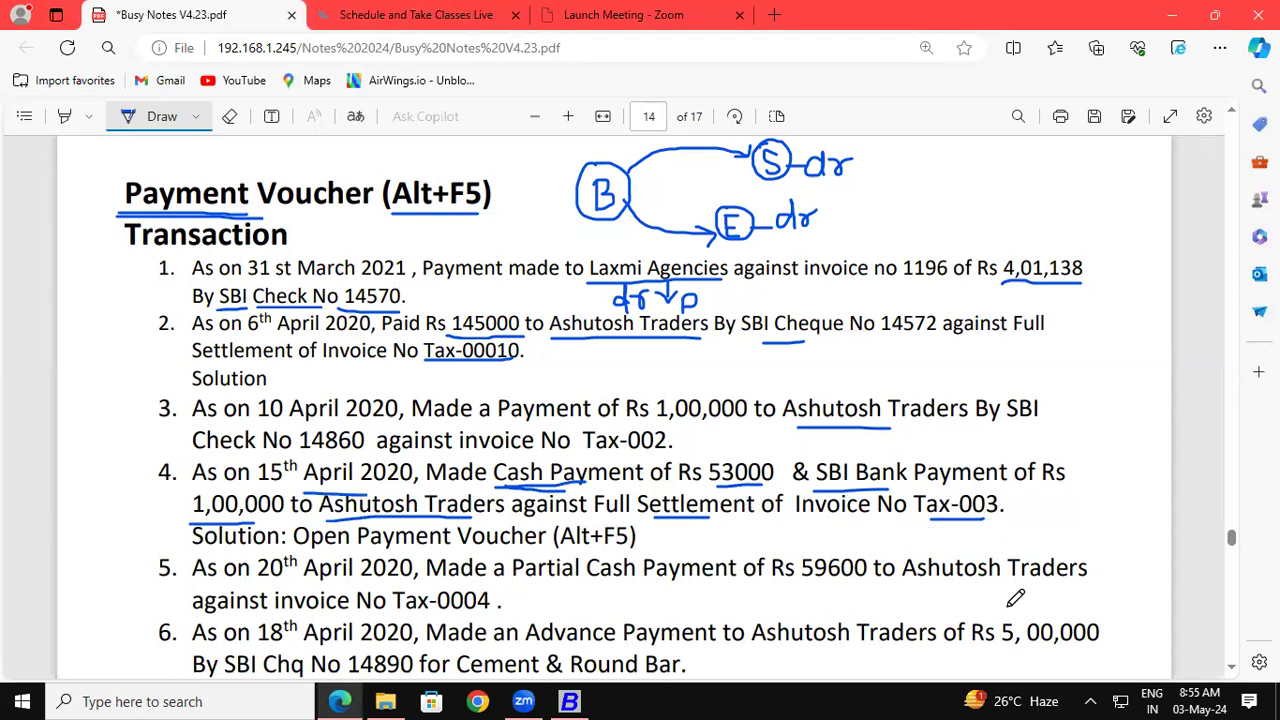
scroll(1015, 598, "down", 5)
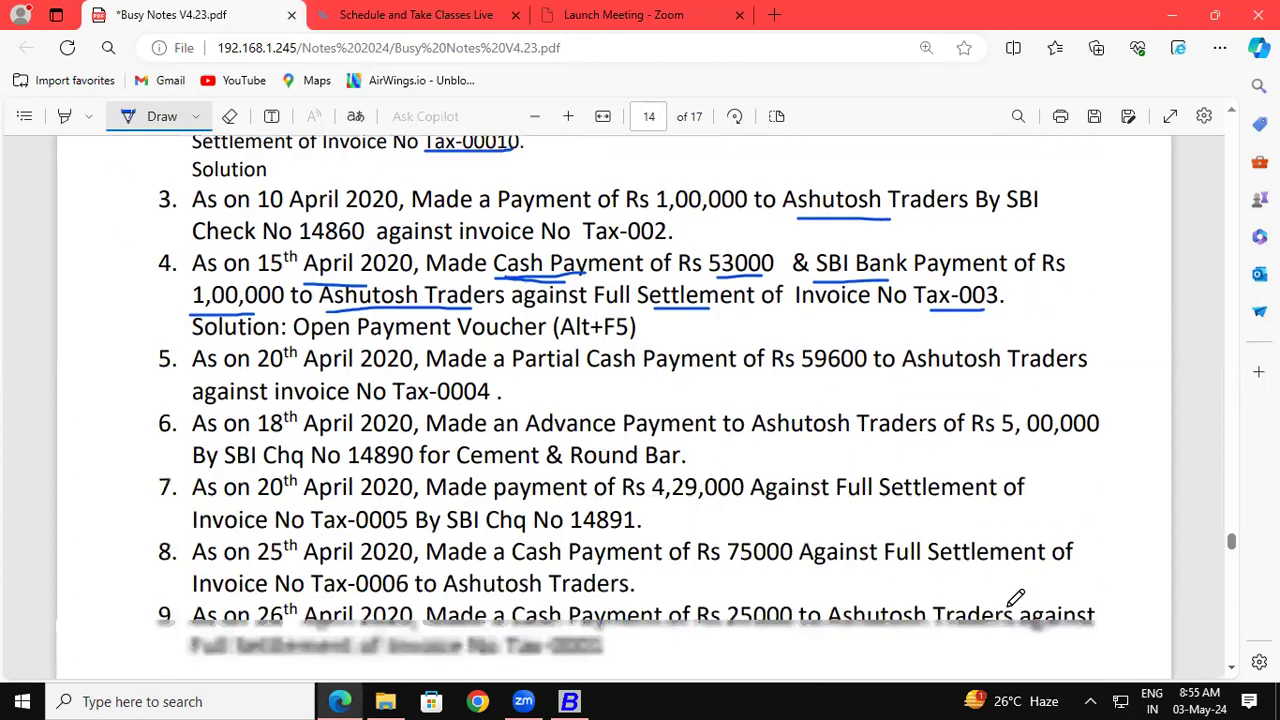
mouse_move(1017, 288)
left_mouse_down()
mouse_move(990, 268)
mouse_move(916, 266)
mouse_move(924, 298)
mouse_move(962, 316)
mouse_move(1008, 298)
mouse_move(1014, 272)
left_mouse_up()
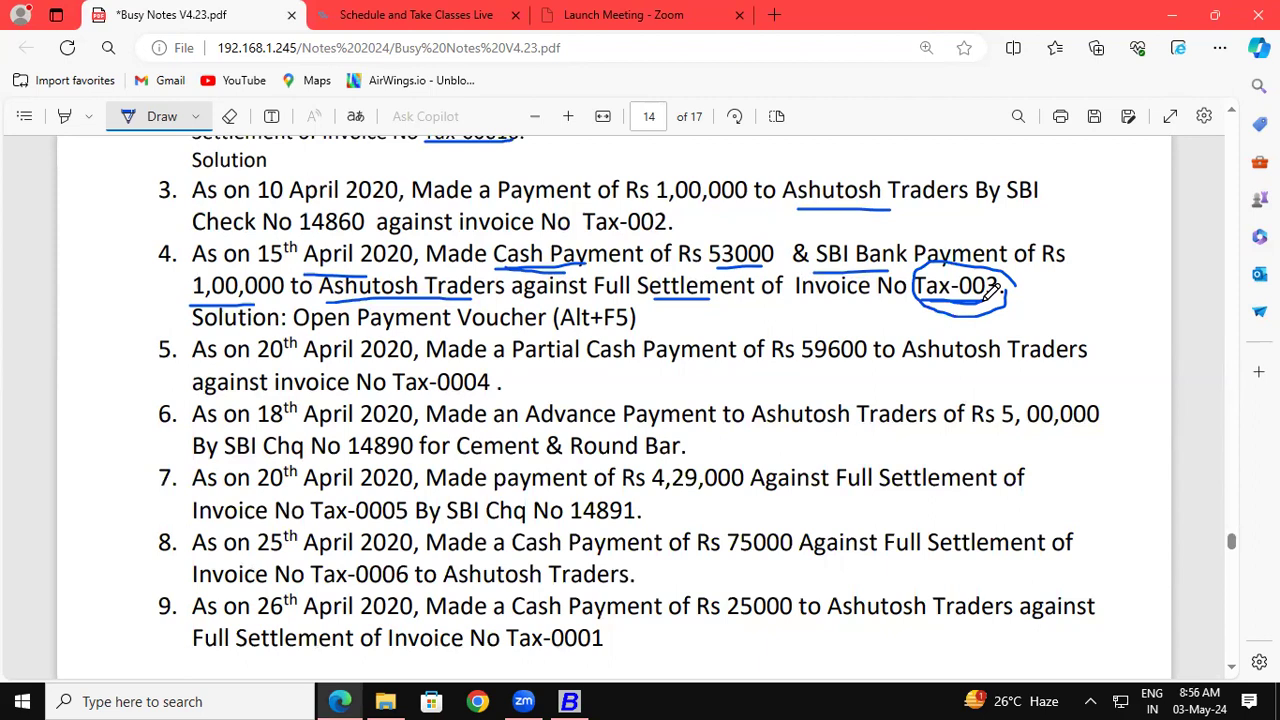
- Switch back to Busy and display the account ledger of ASHUTOSH TRADERS PVT LTD
left_click(572, 701)
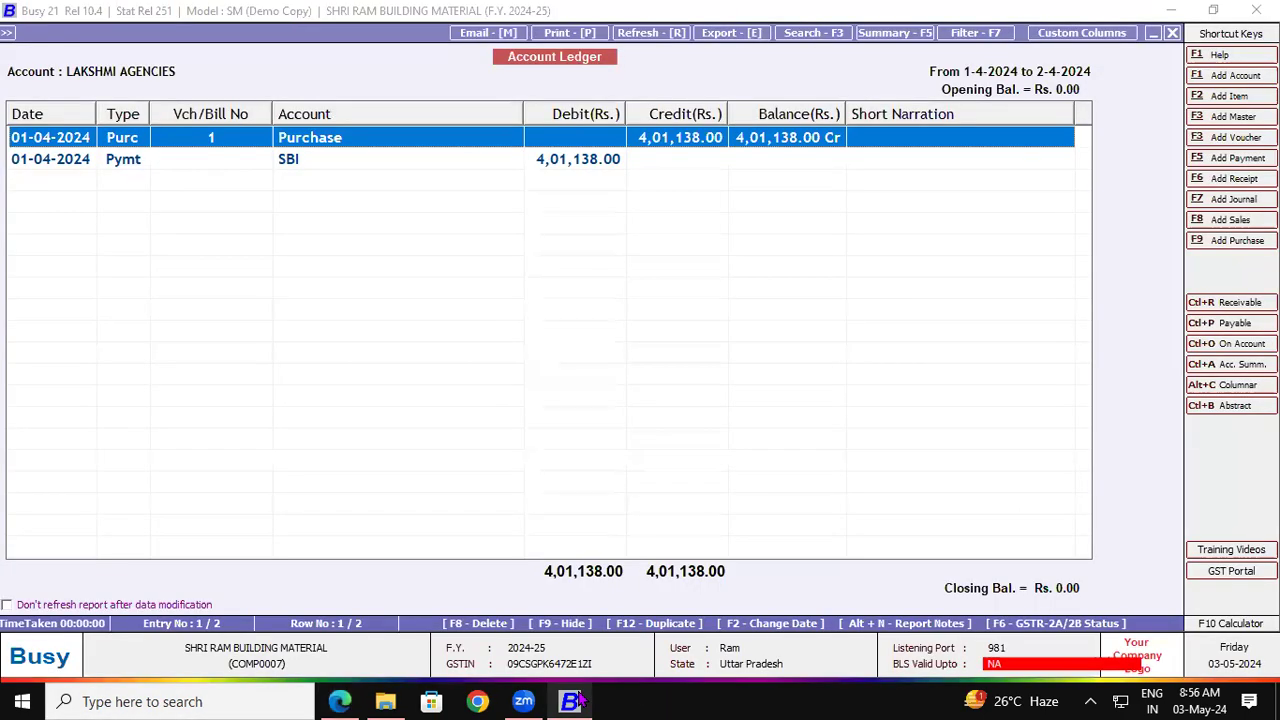
key("Escape")
type("ASH")
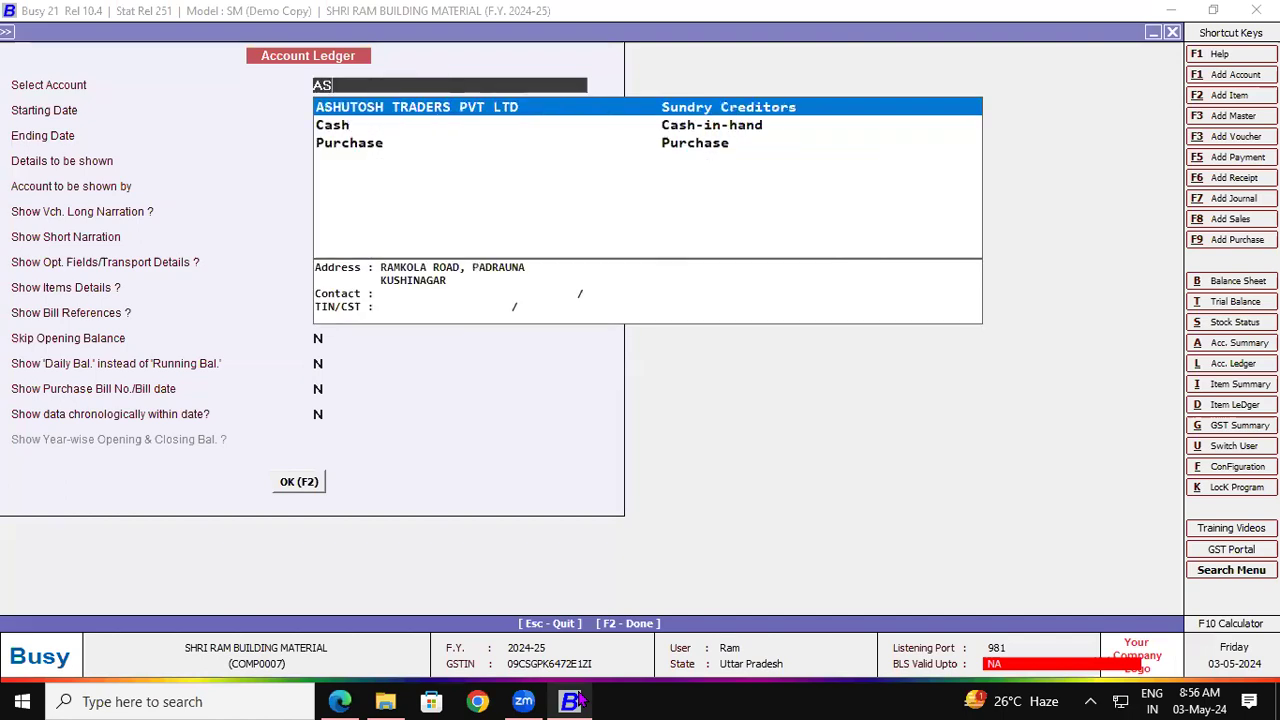
key("Return")
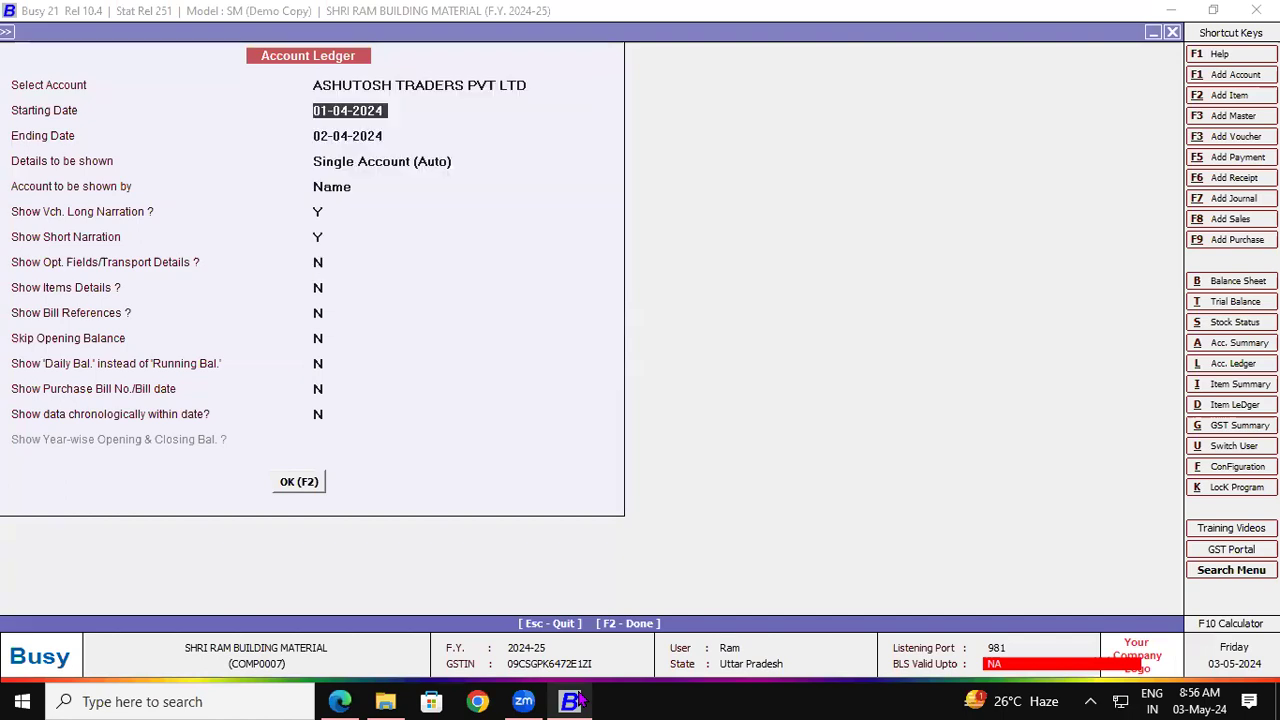
key("F2")
- Open the SBI payment entry in the Ashutosh Traders ledger and delete its voucher
key("Down")
key("Down")
key("Down")
key("Down")
key("Down")
key("Down")
key("Down")
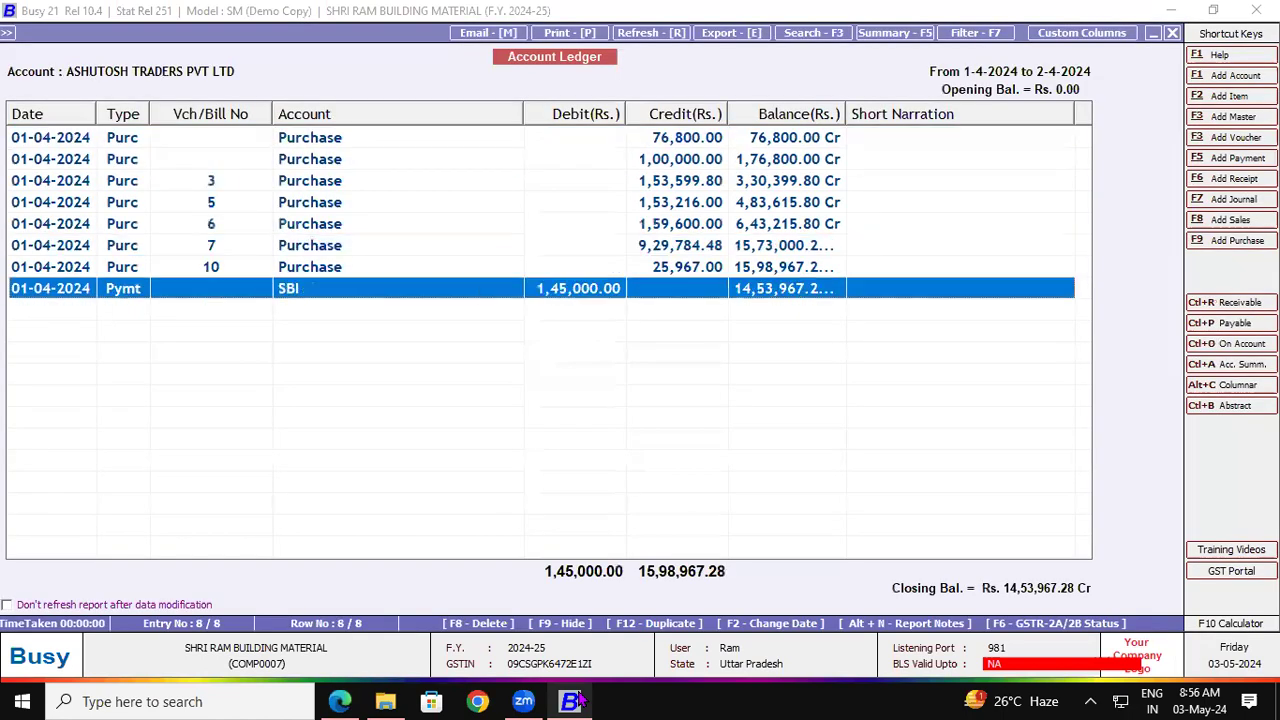
key("Return")
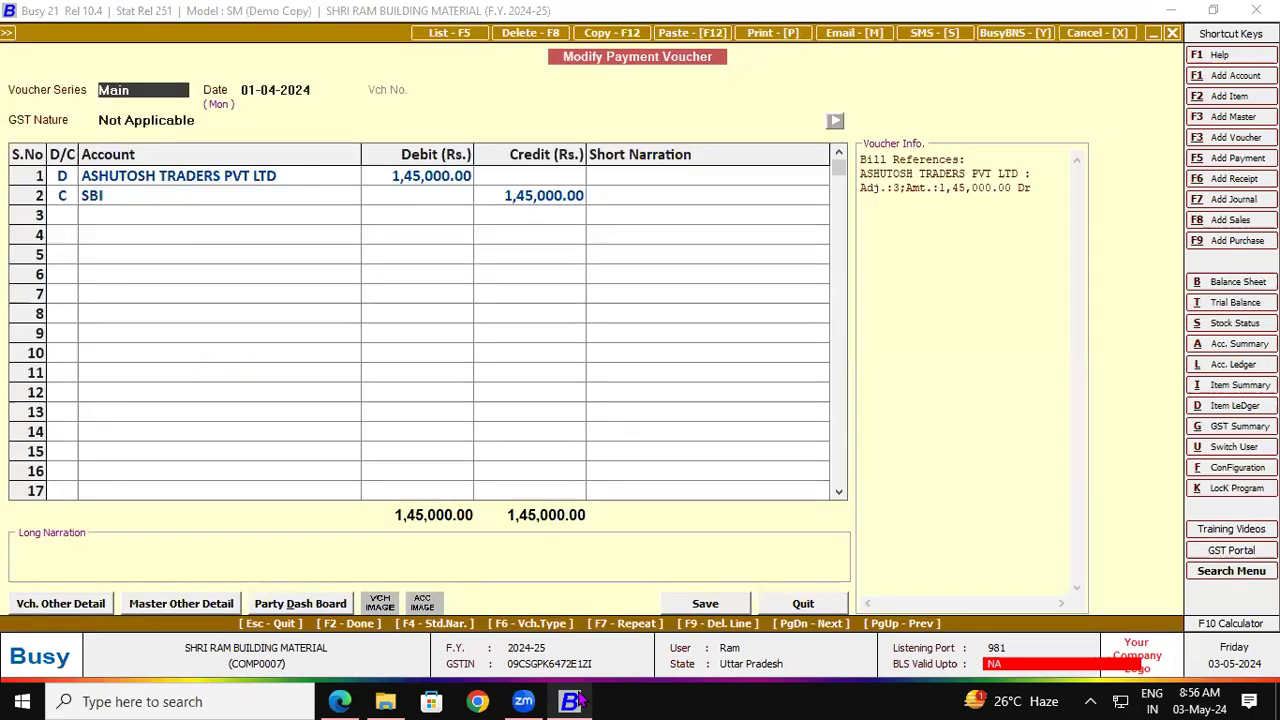
key("F8")
key("Return")
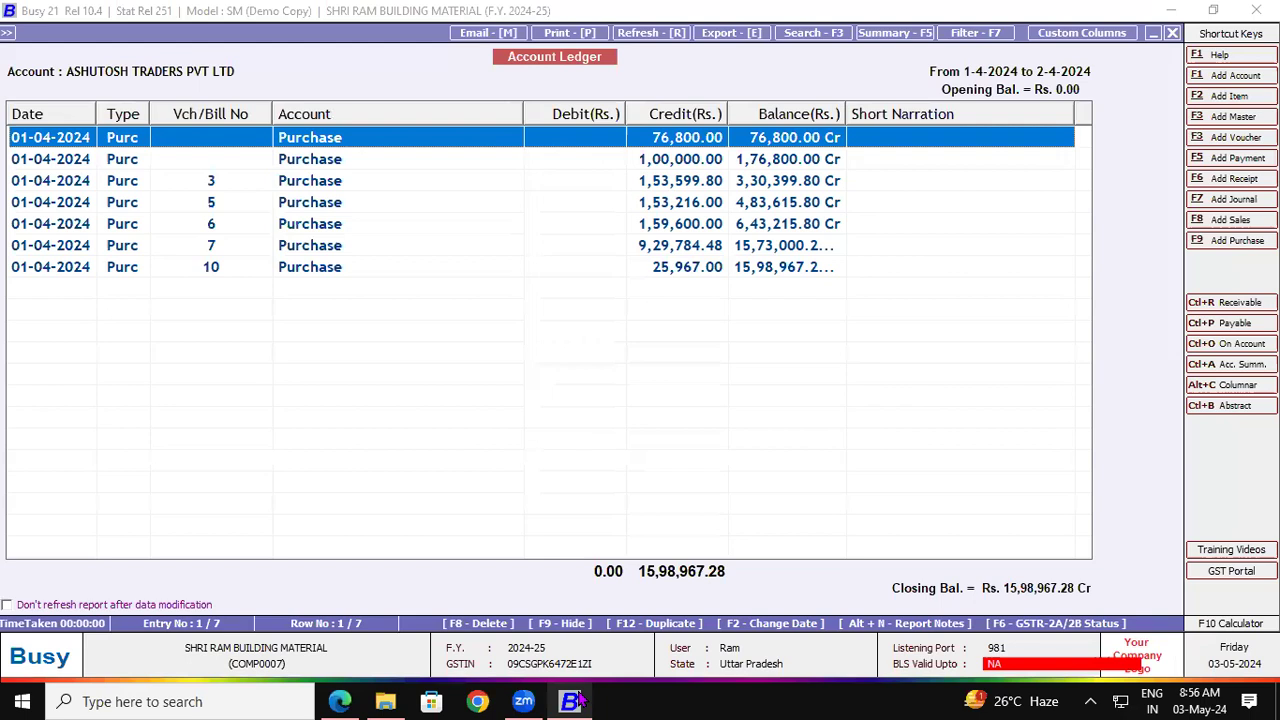
- Leave the ledger, start a new payment voucher, and debit ASHUTOSH TRADERS PVT LTD with 153000 in the first row
key("Escape")
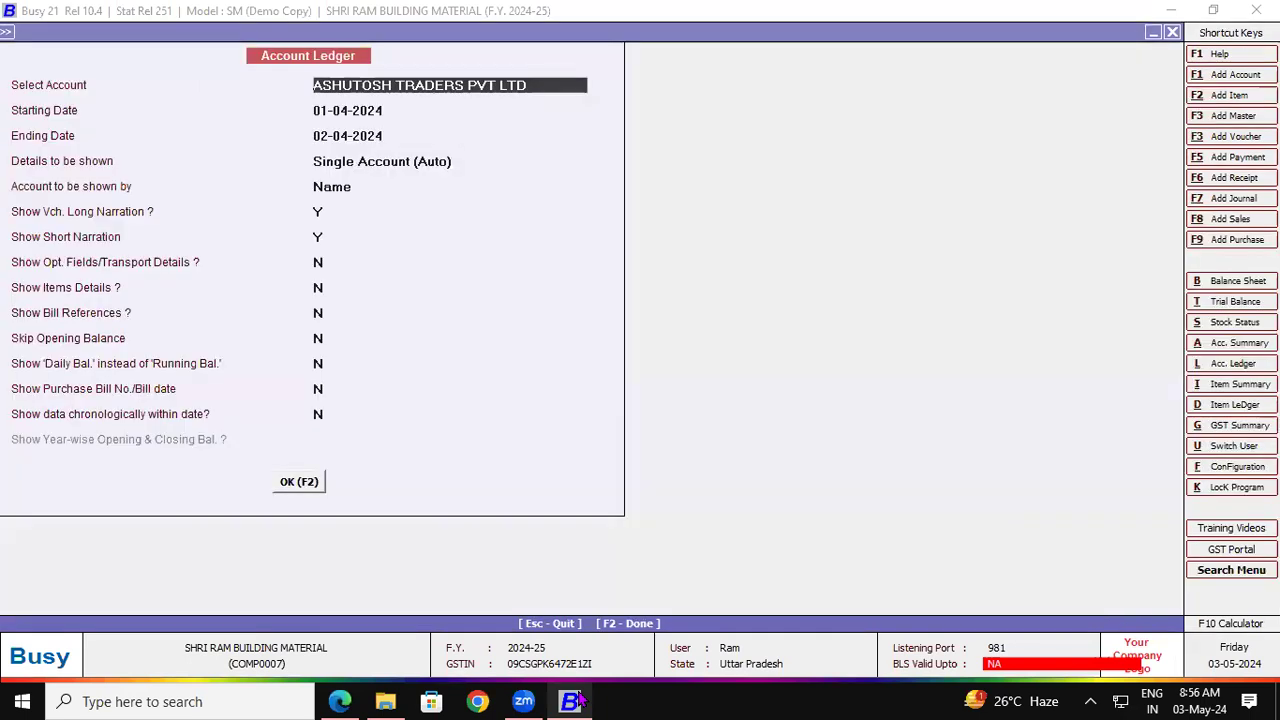
key("Escape")
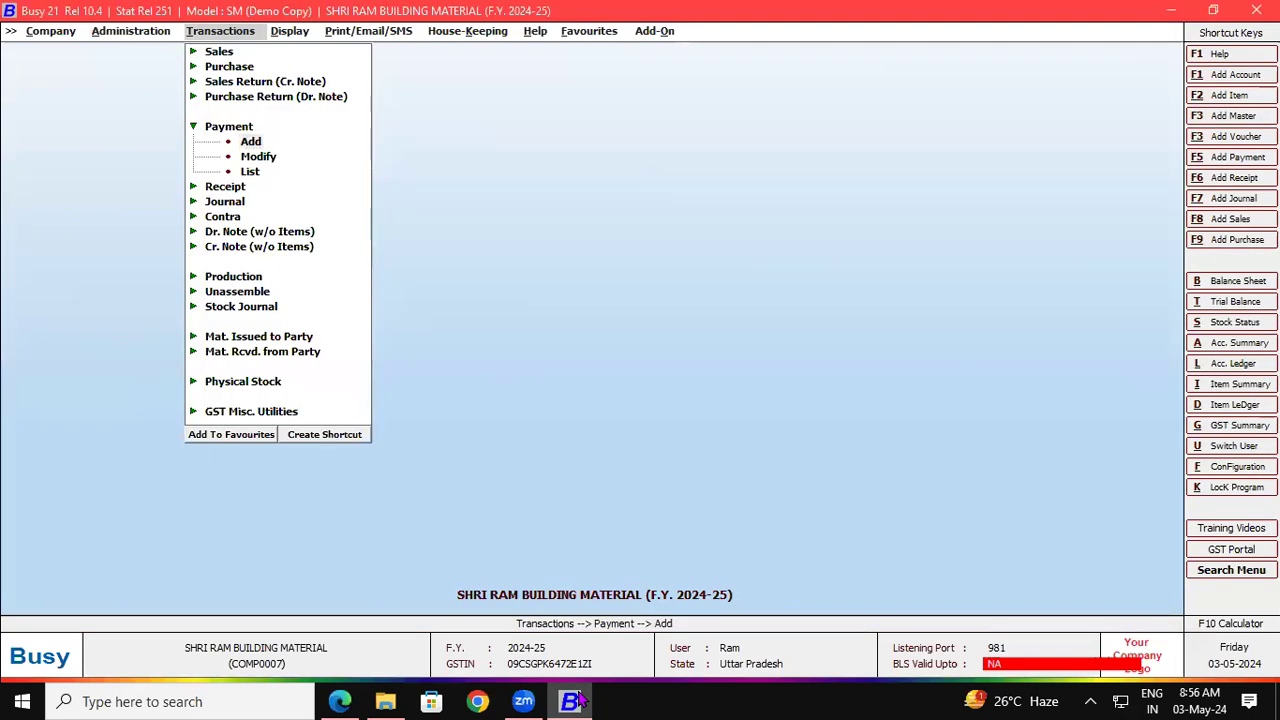
key("Return")
key("Return")
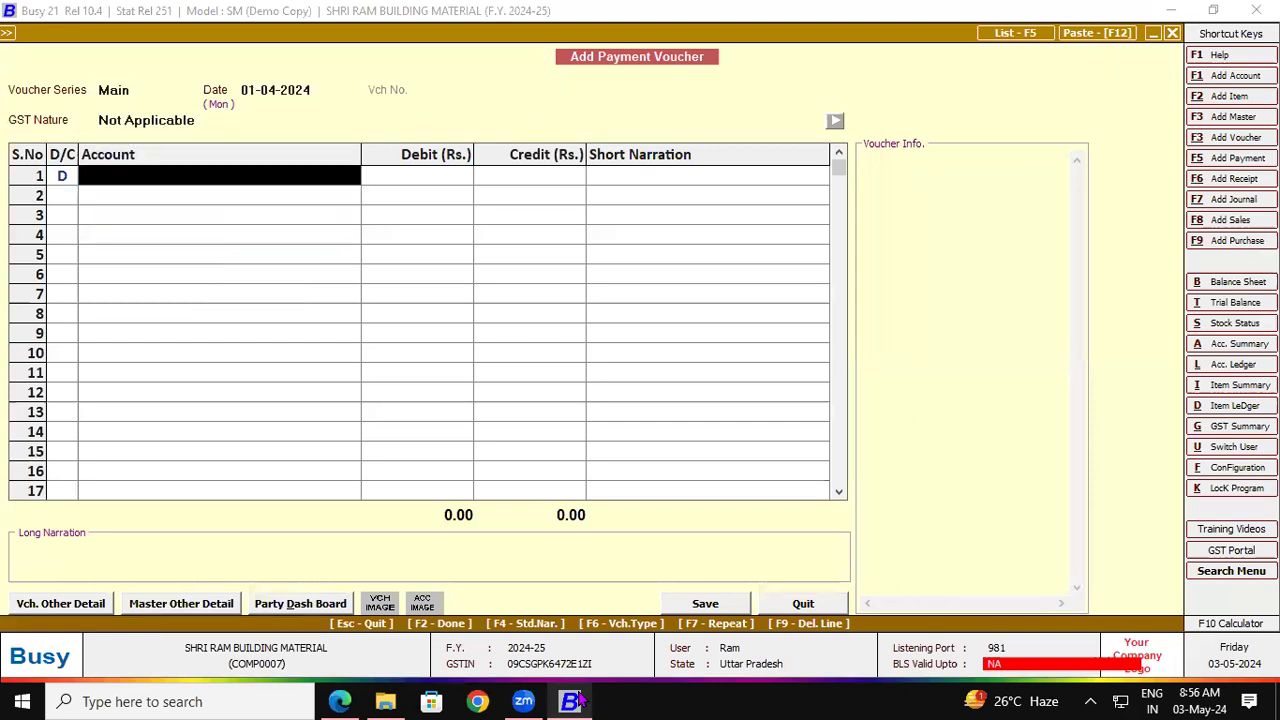
type("aS")
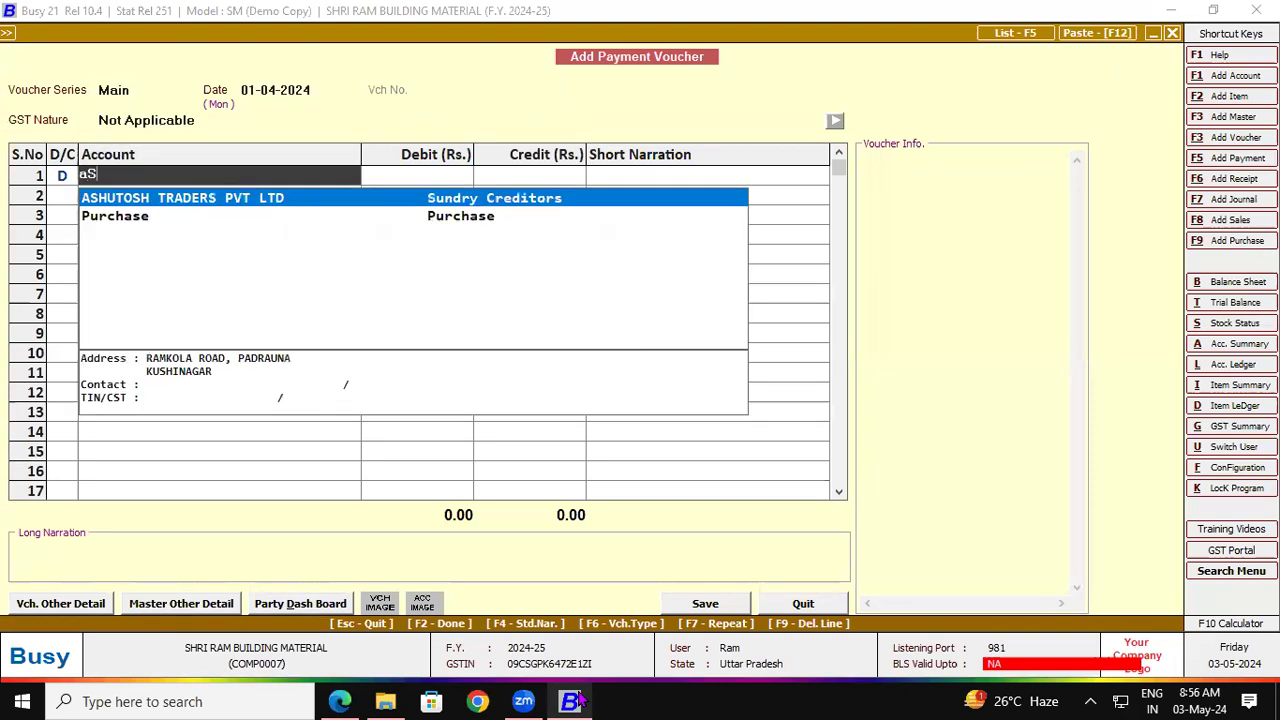
key("Return")
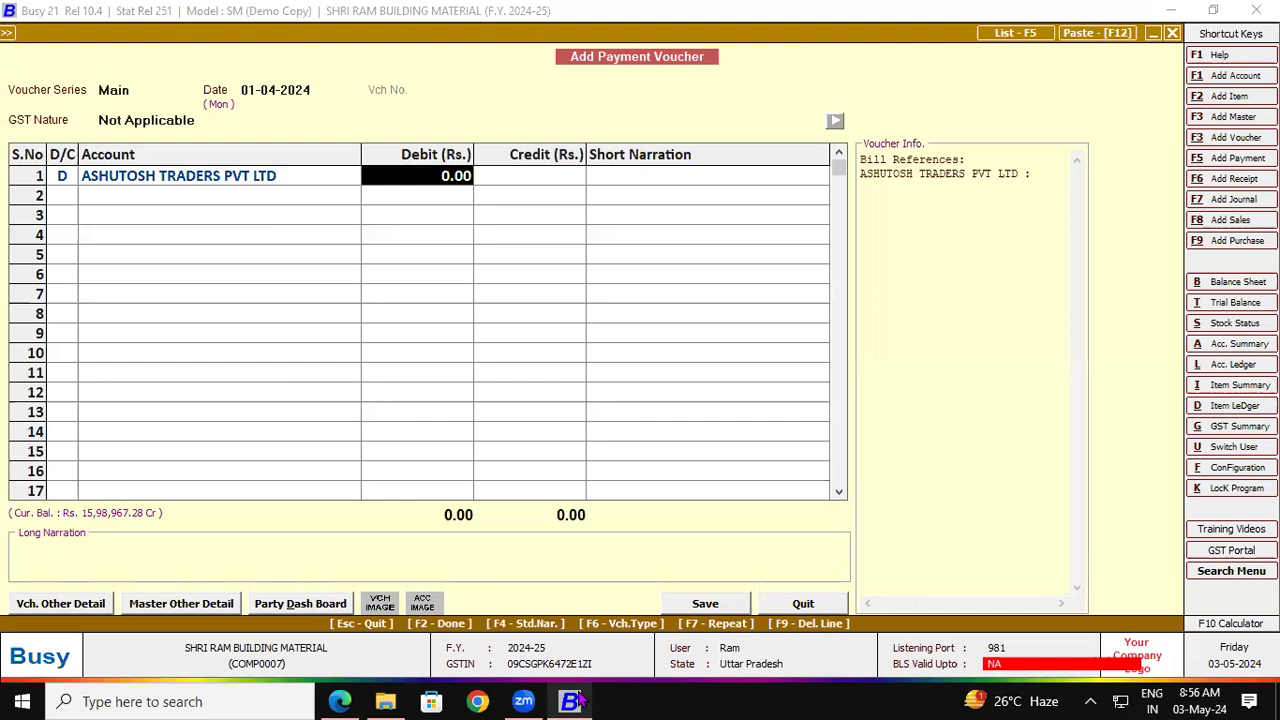
type("153000")
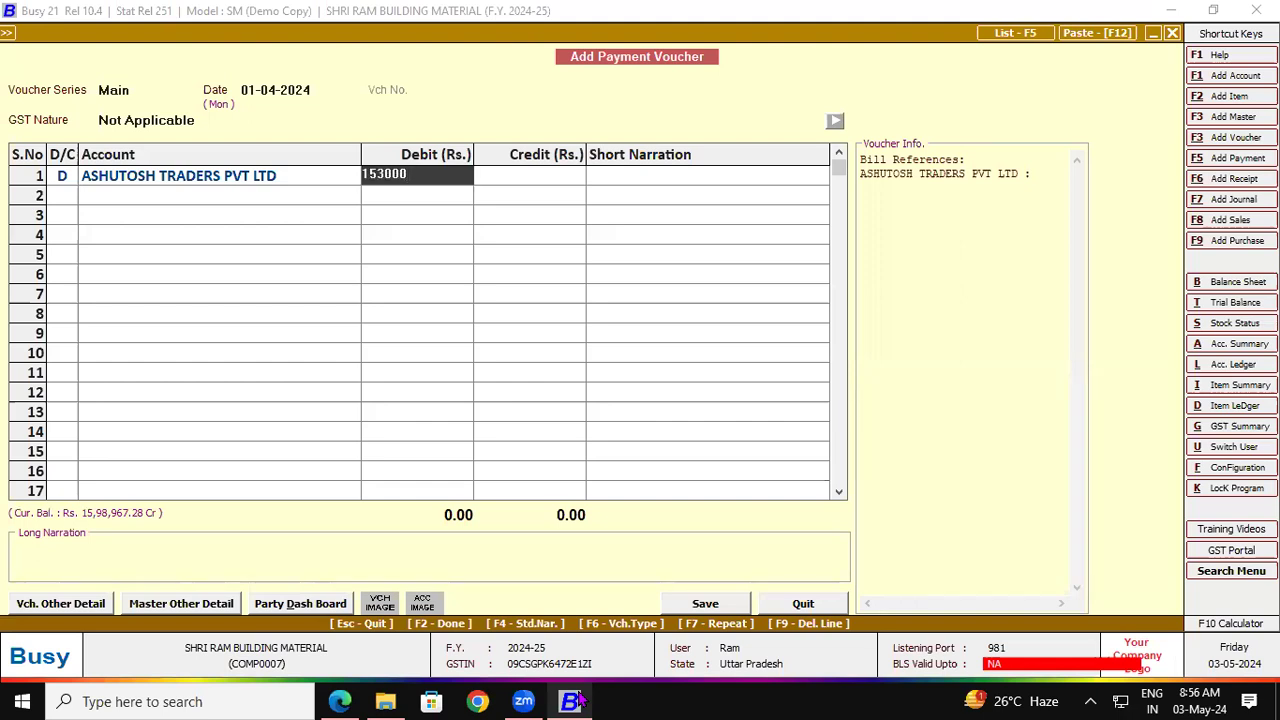
- Switch to the PDF notes, circle Tax-003 in transaction 4 once more, and return to Busy
left_click(579, 702)
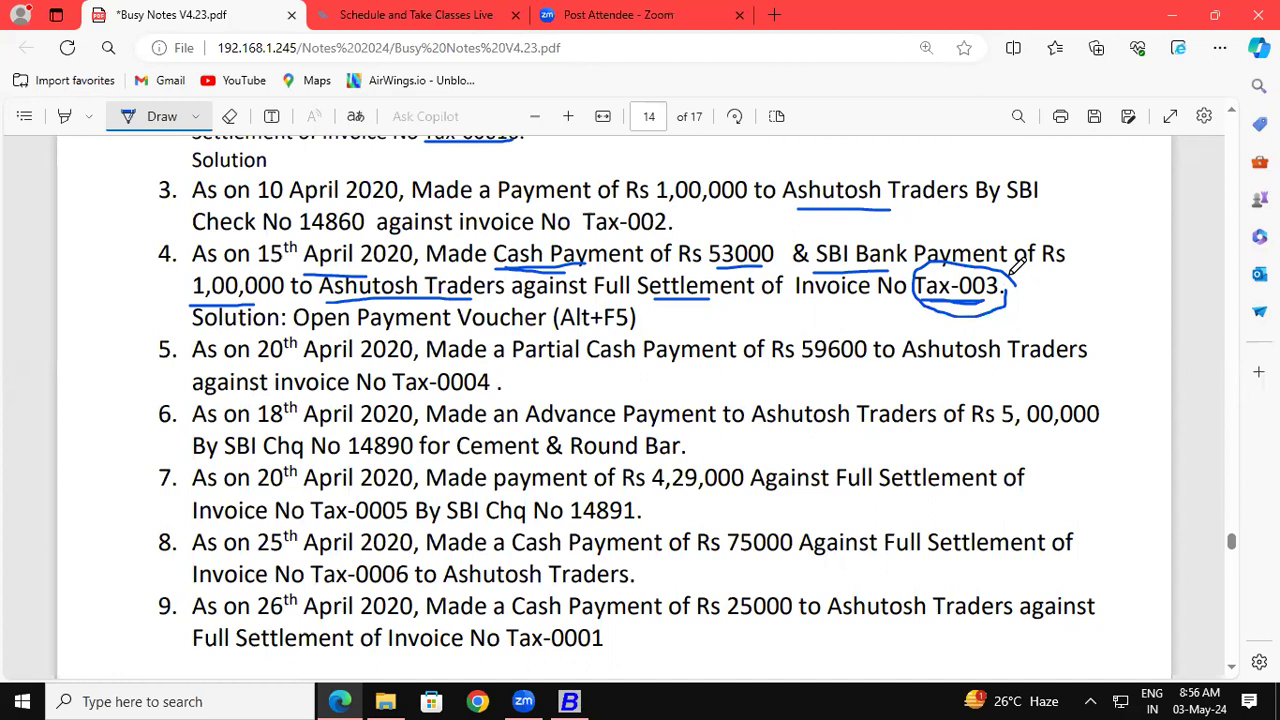
mouse_move(1012, 268)
left_mouse_down()
mouse_move(1016, 285)
mouse_move(996, 306)
mouse_move(945, 306)
mouse_move(917, 287)
mouse_move(918, 270)
mouse_move(1000, 252)
mouse_move(1020, 258)
mouse_move(1006, 289)
left_mouse_up()
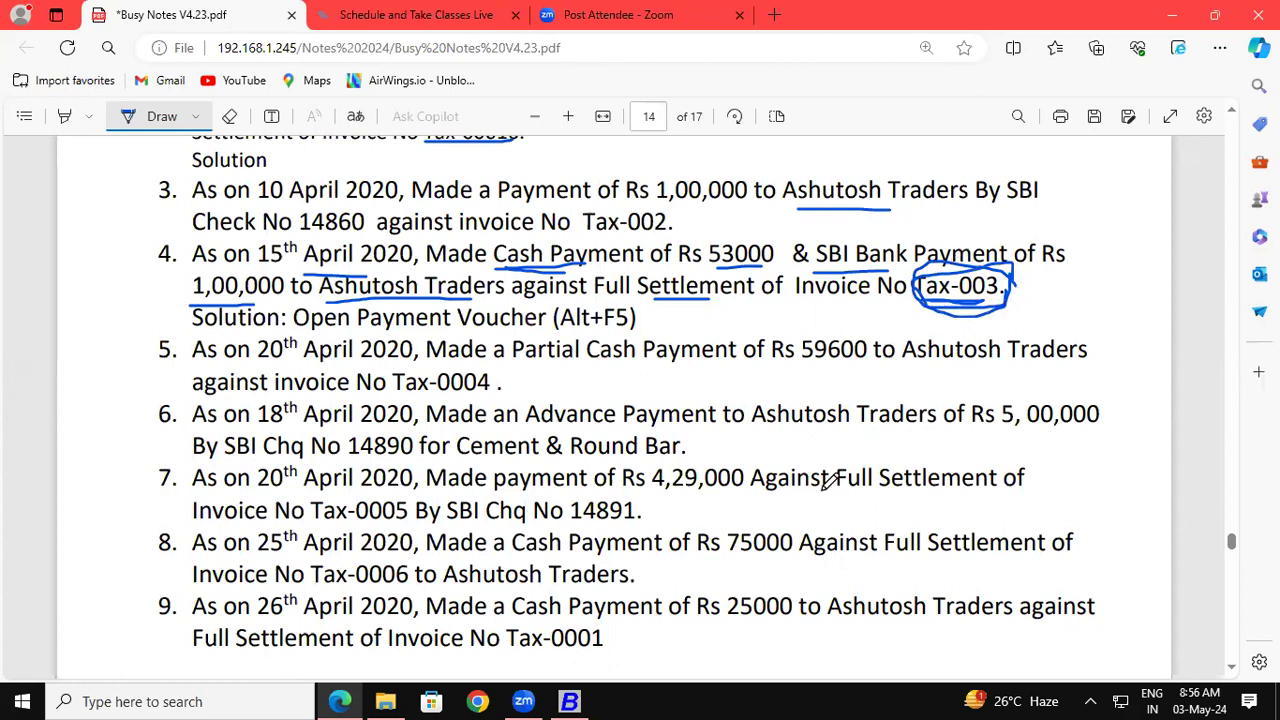
key("alt+Tab")
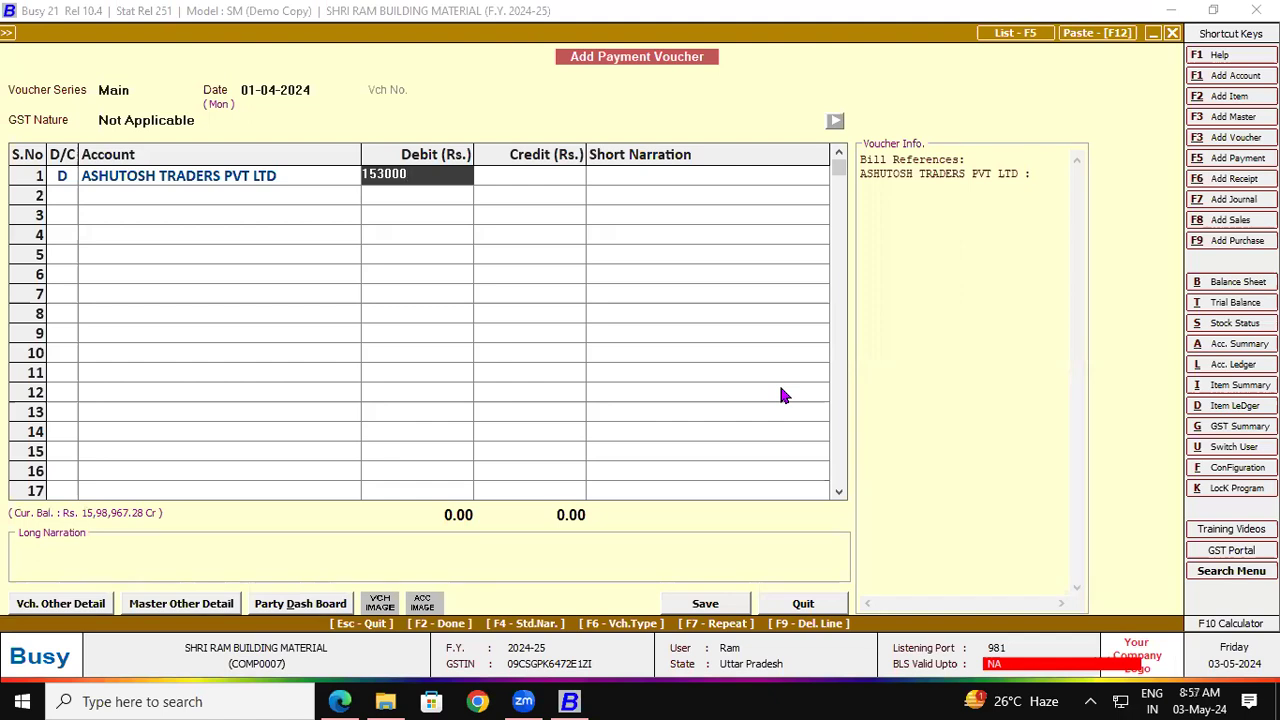
- Display the account ledger of ASHUTOSH TRADERS PVT LTD while the payment voucher is still being entered
key("alt+l")
type("AS")
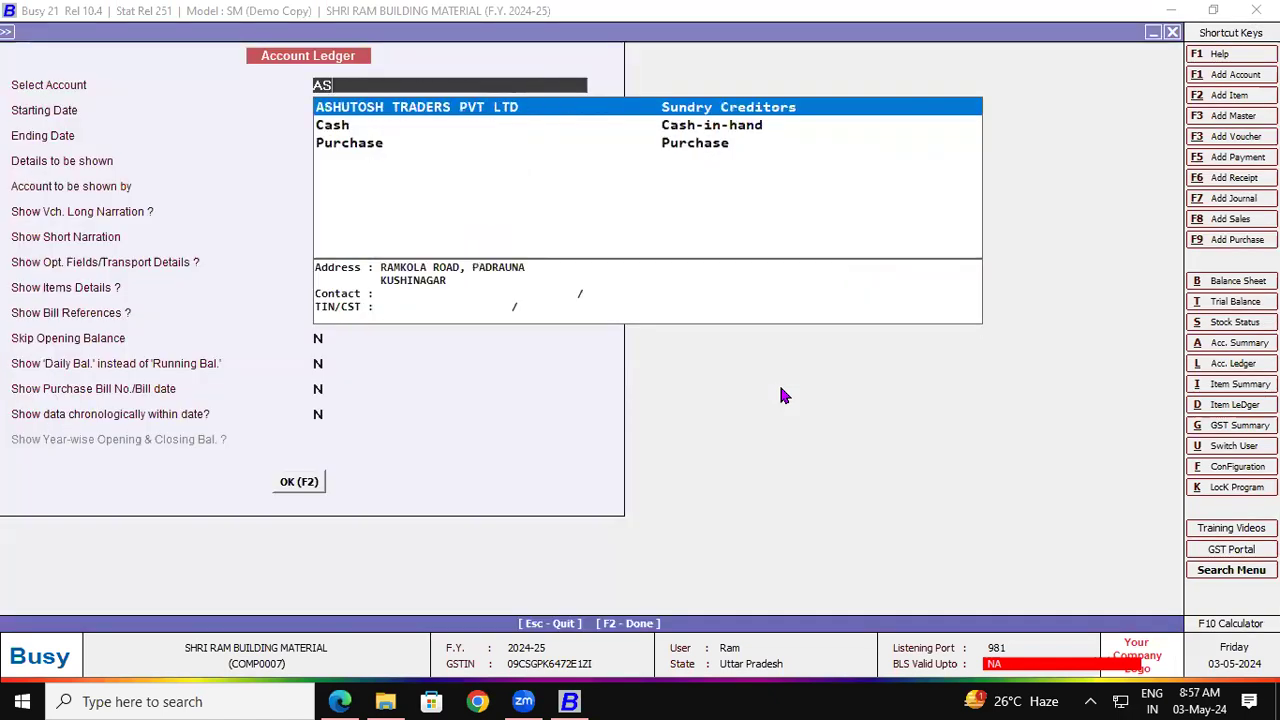
key("Return")
key("F2")
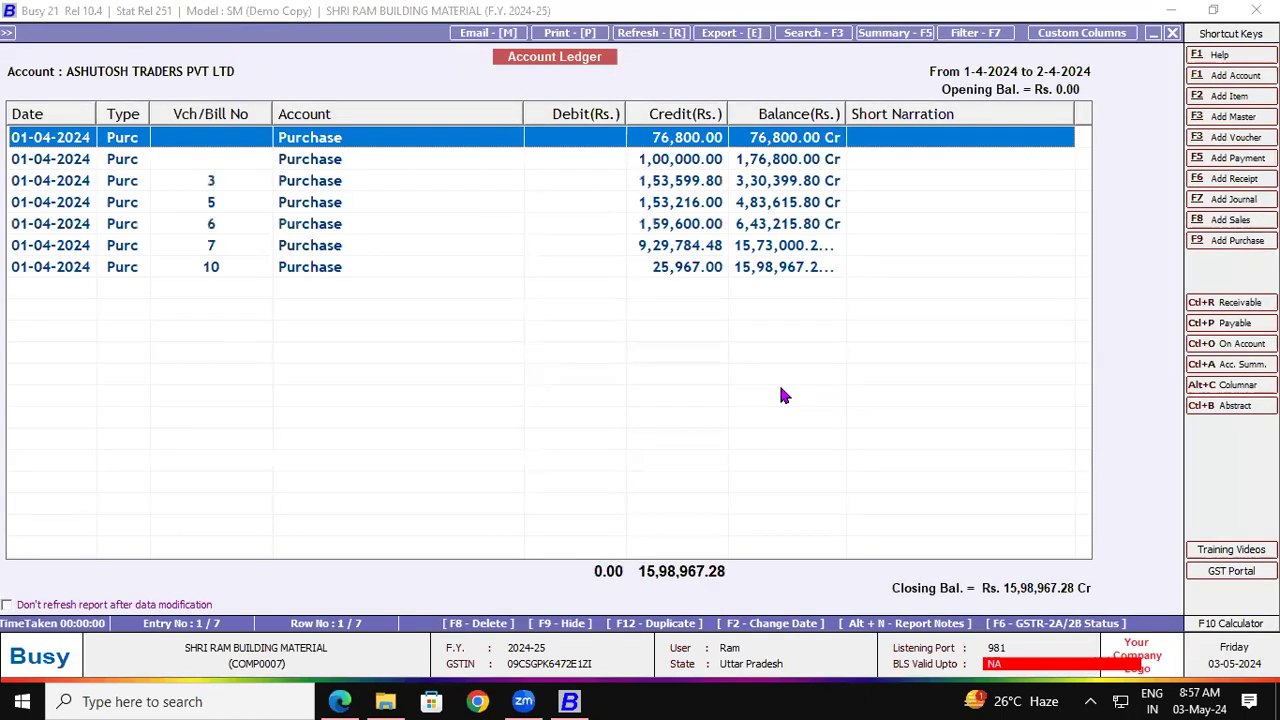
- Examine the amount and bill number of the ledger's purchase voucher 3, and return to the payment voucher
left_click(265, 188)
double_click(400, 184)
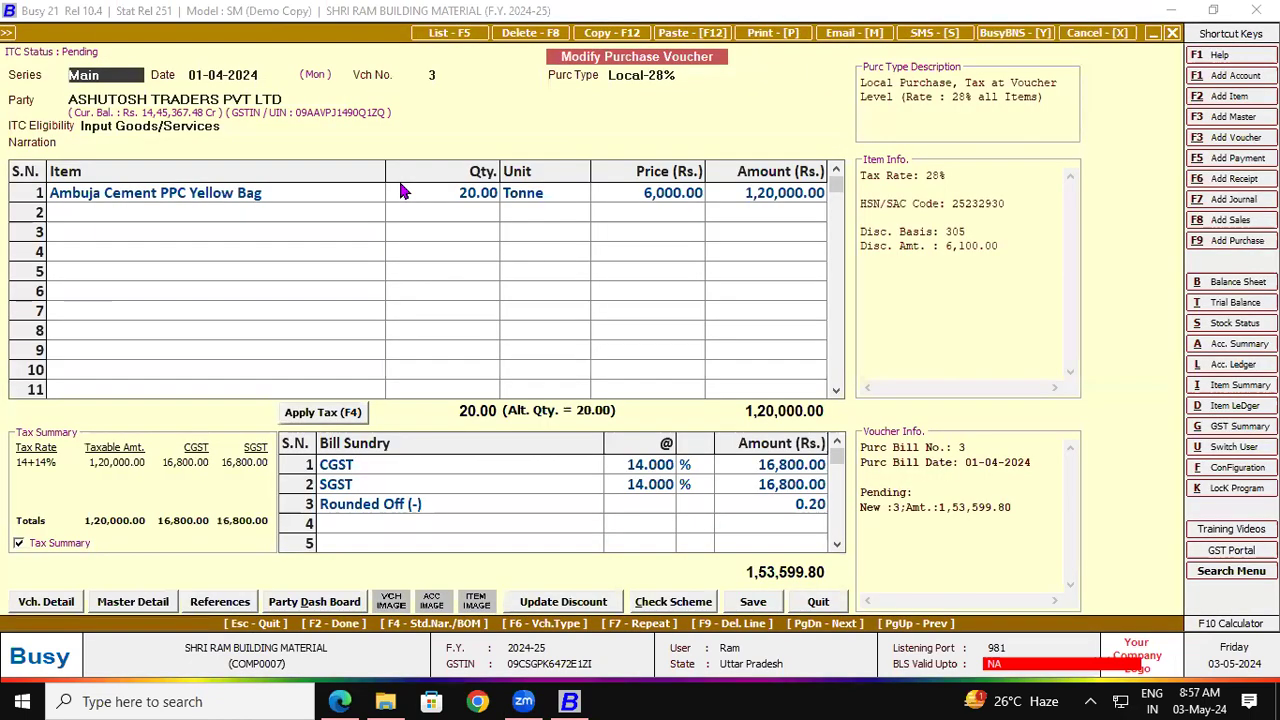
key("F2")
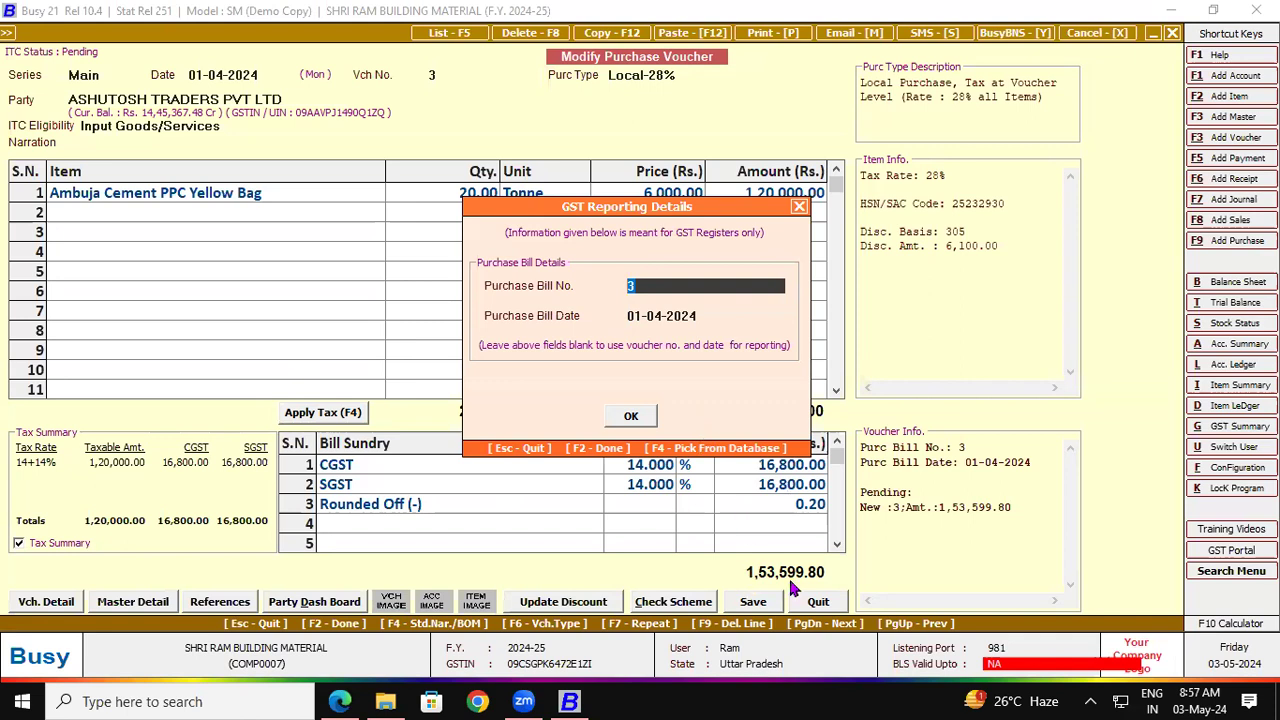
key("Return")
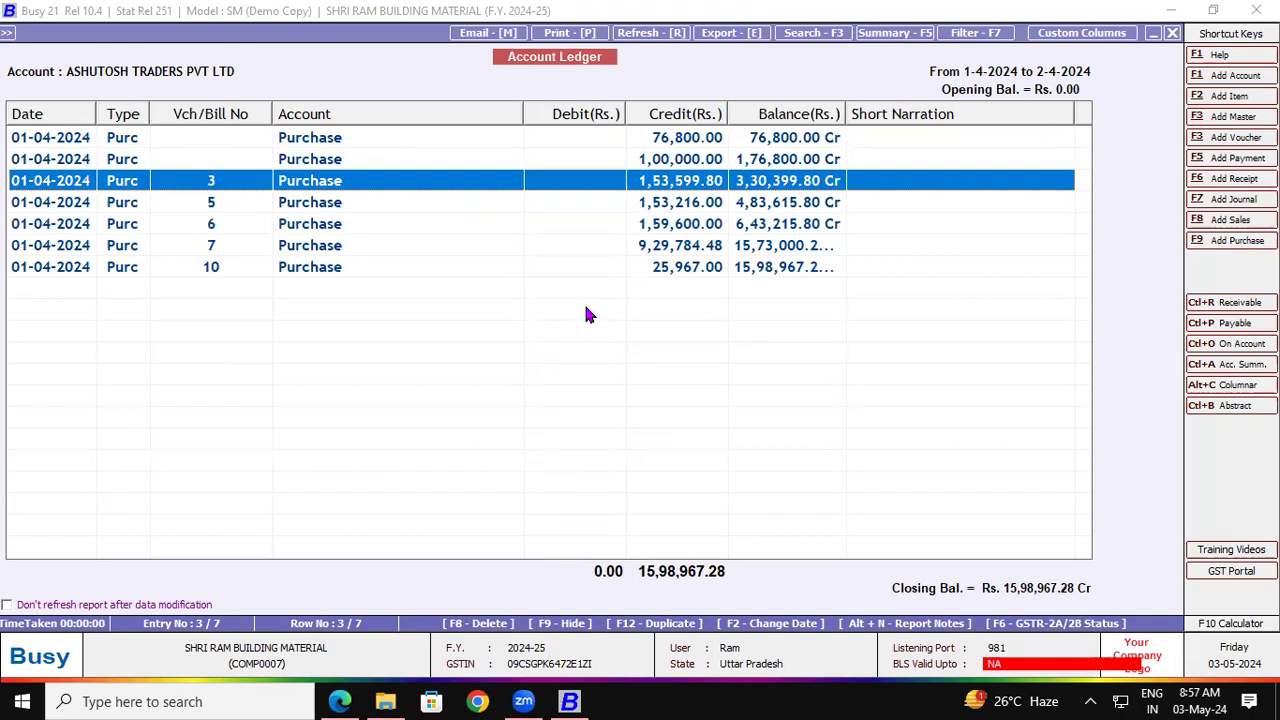
key("Escape")
key("Escape")
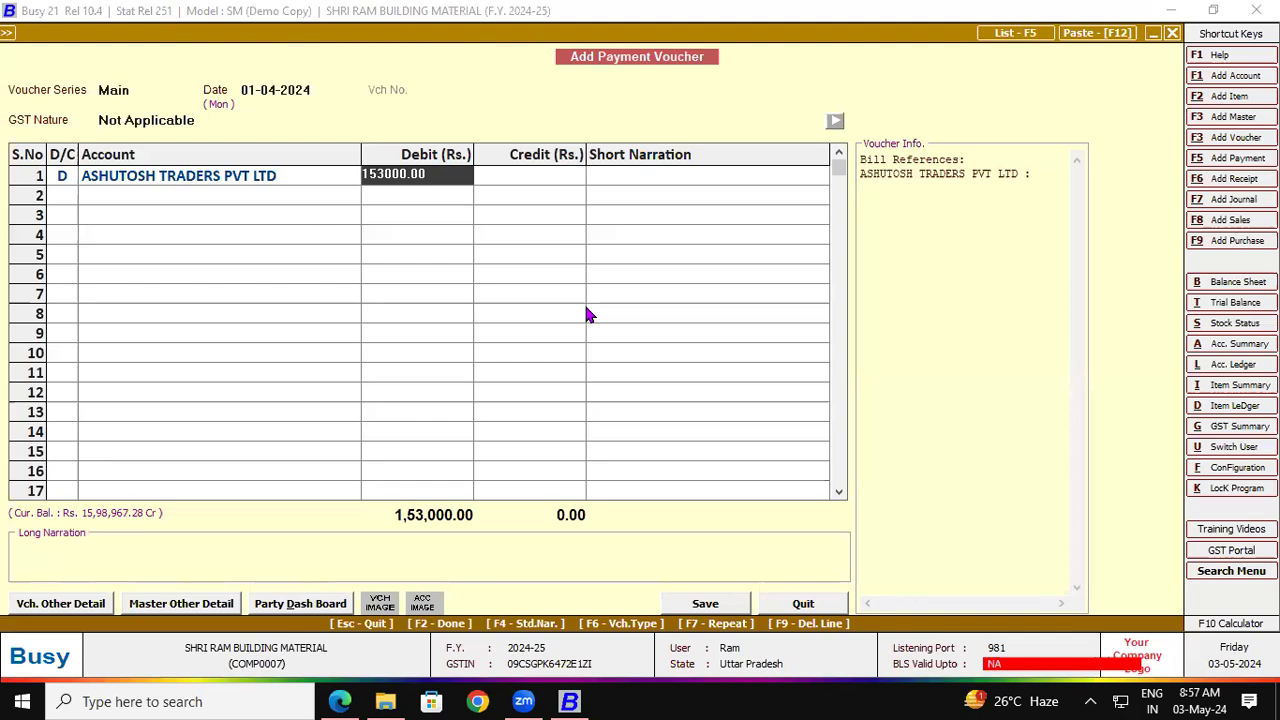
- Set the ASHUTOSH TRADERS PVT LTD debit to 153599.80 and adjust the full amount against bill reference 3
type("153599.80")
key("Return")
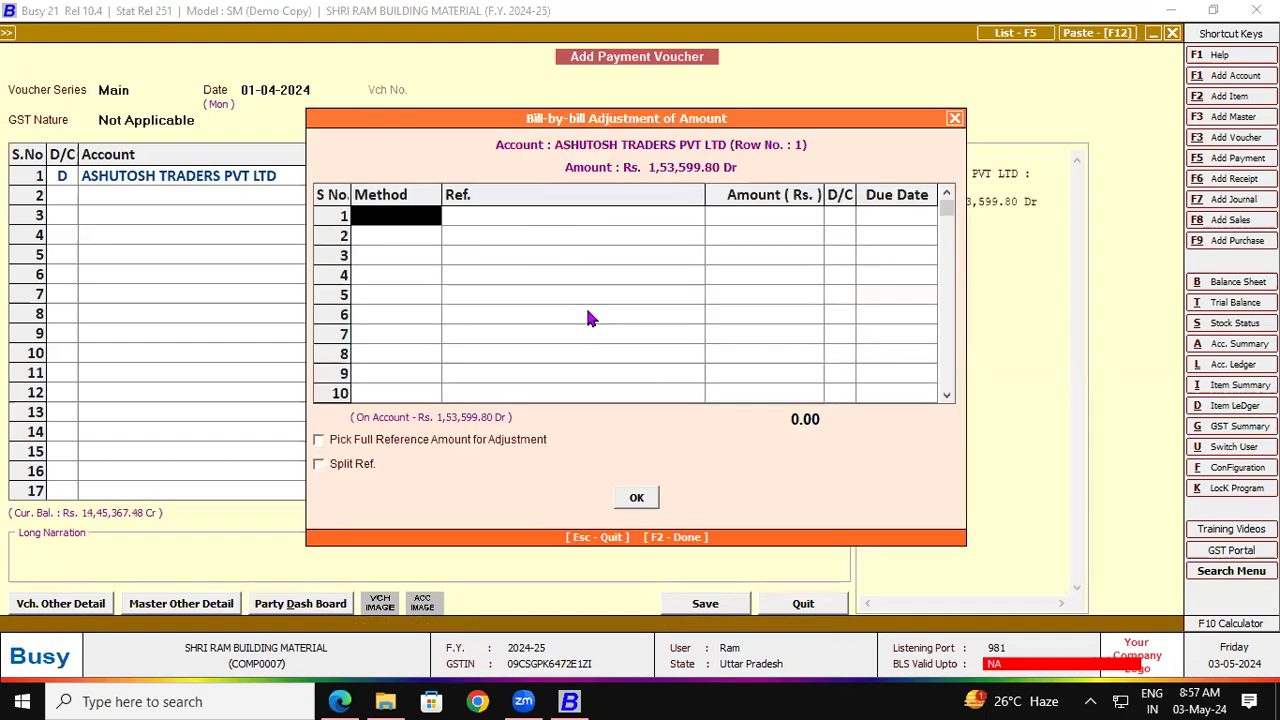
key("Return")
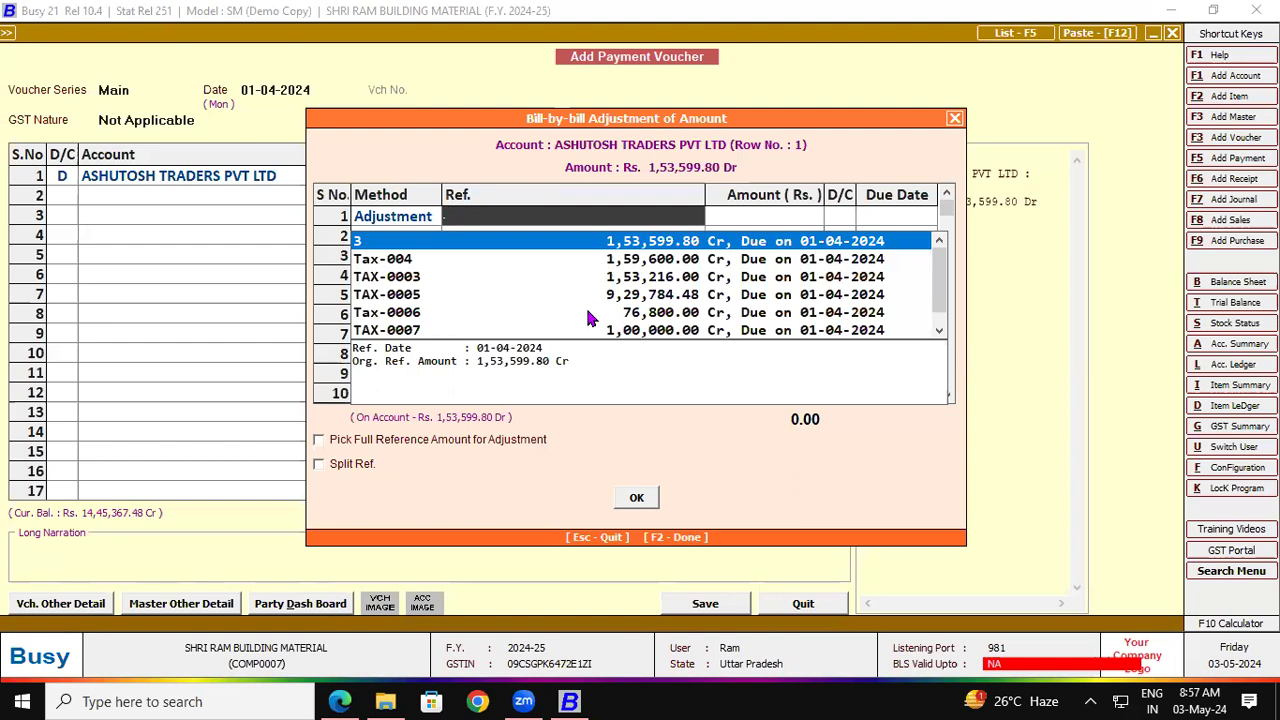
key("Down")
key("Down")
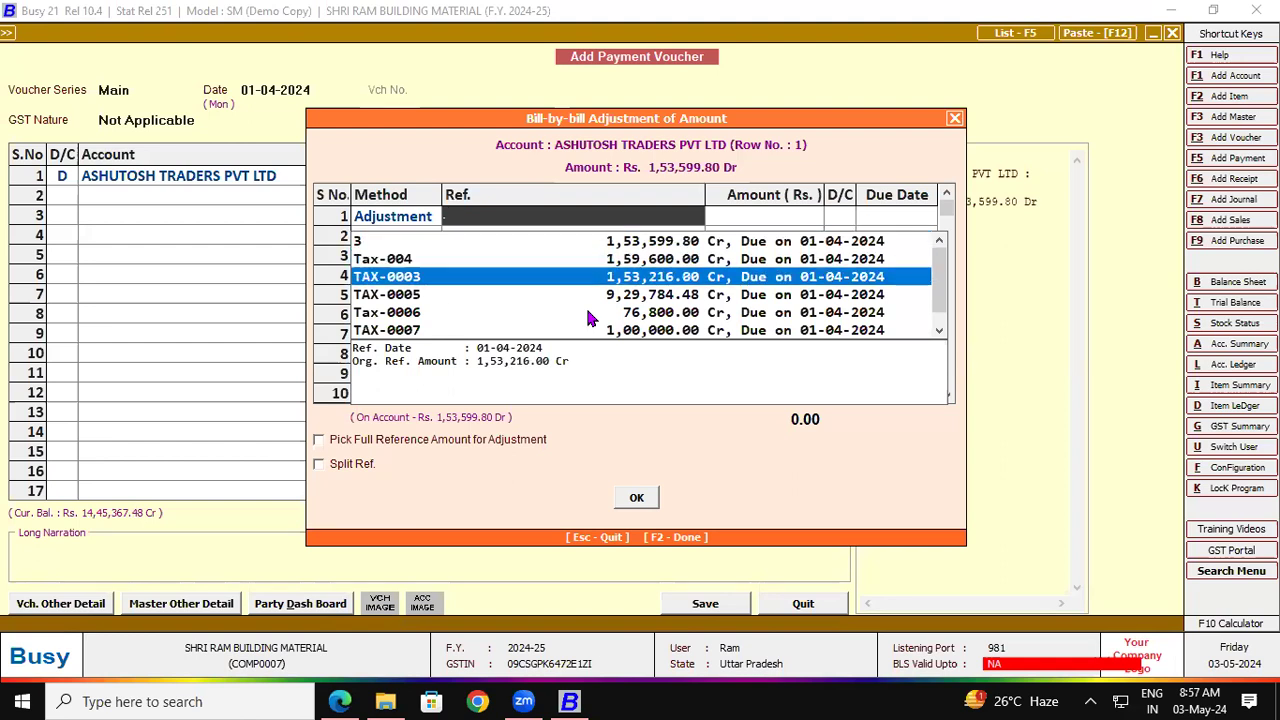
key("Down")
key("Up")
key("Up")
key("Up")
key("Return")
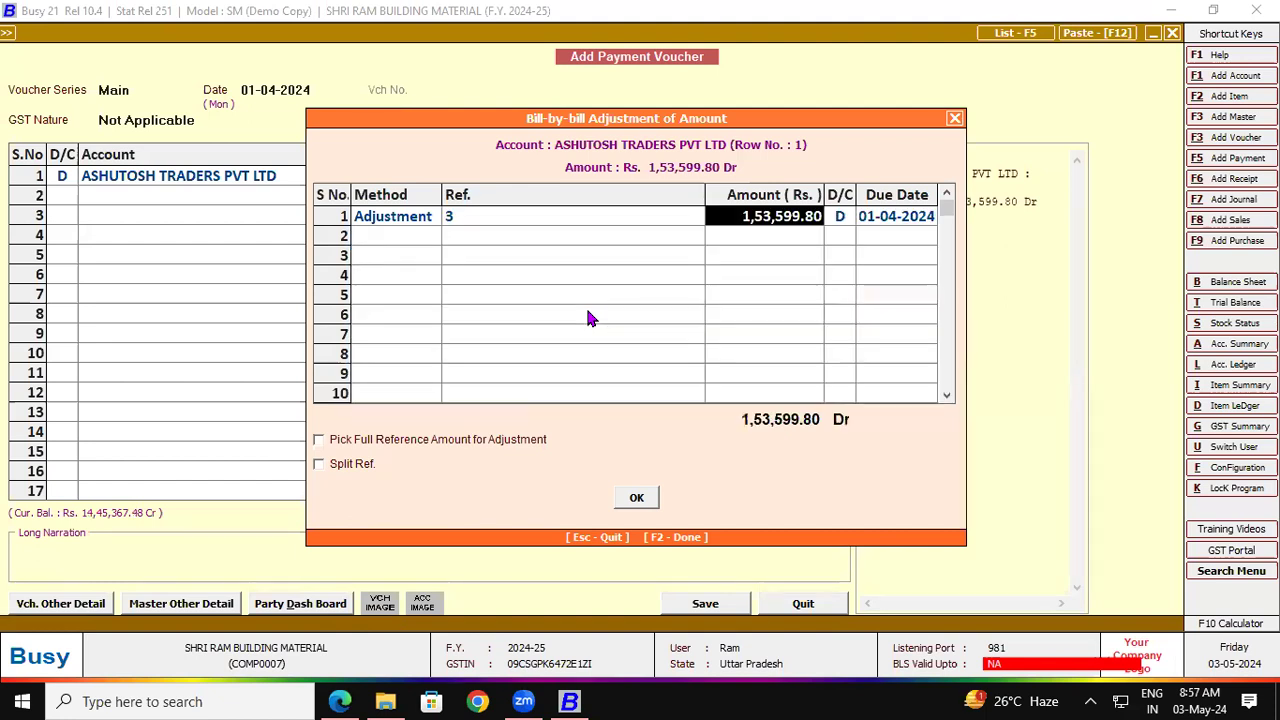
key("Return")
key("Return")
key("Return")
key("Return")
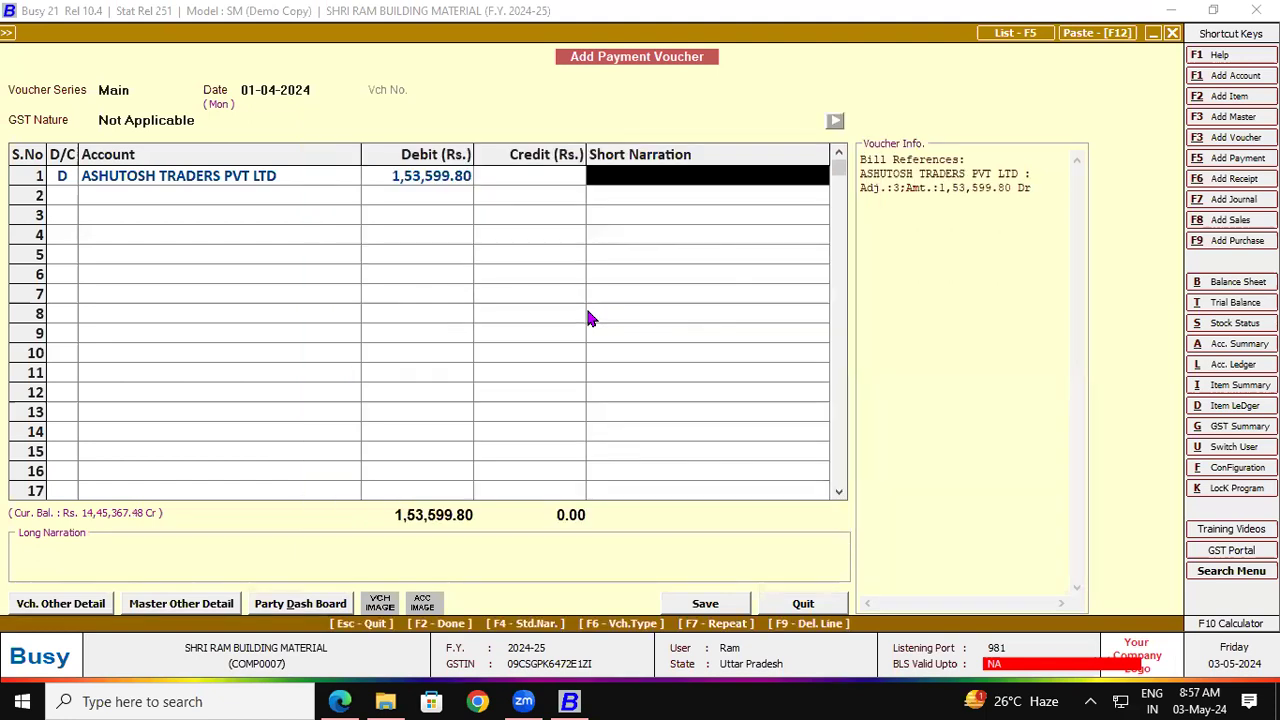
- Credit Cash with 53000 in the second row of the payment voucher
key("Return")
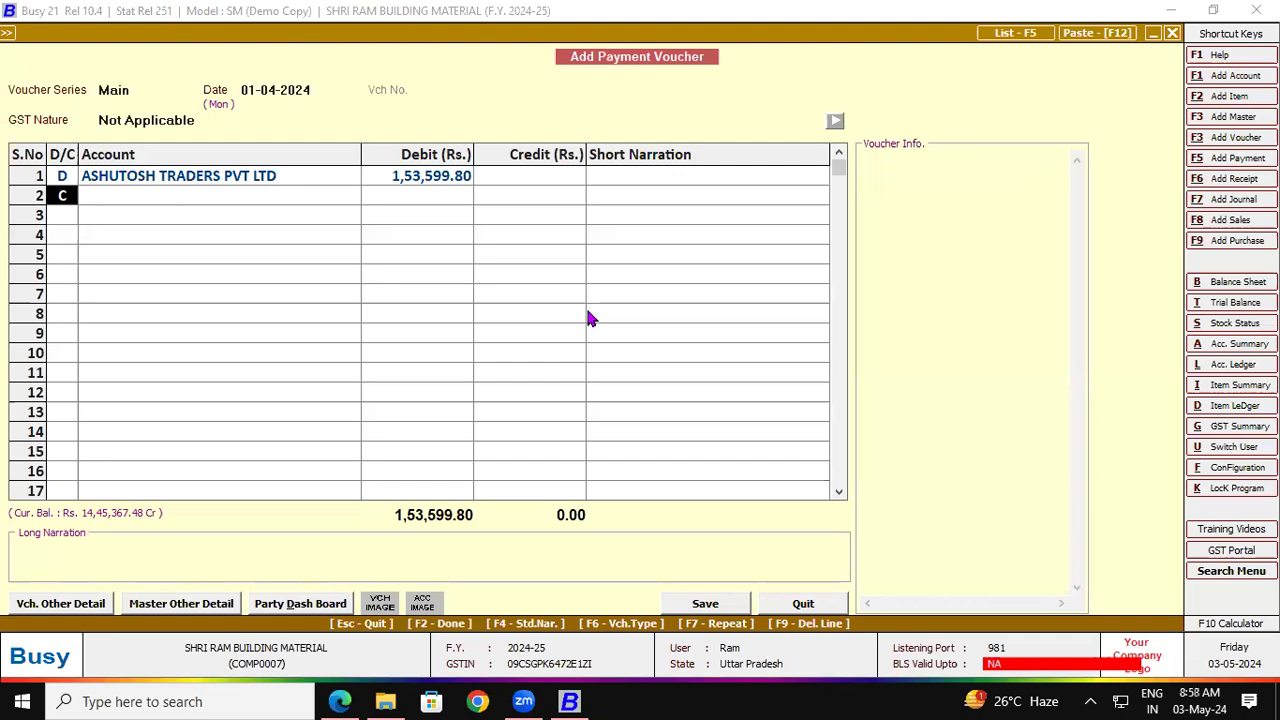
key("Return")
type("SBI")
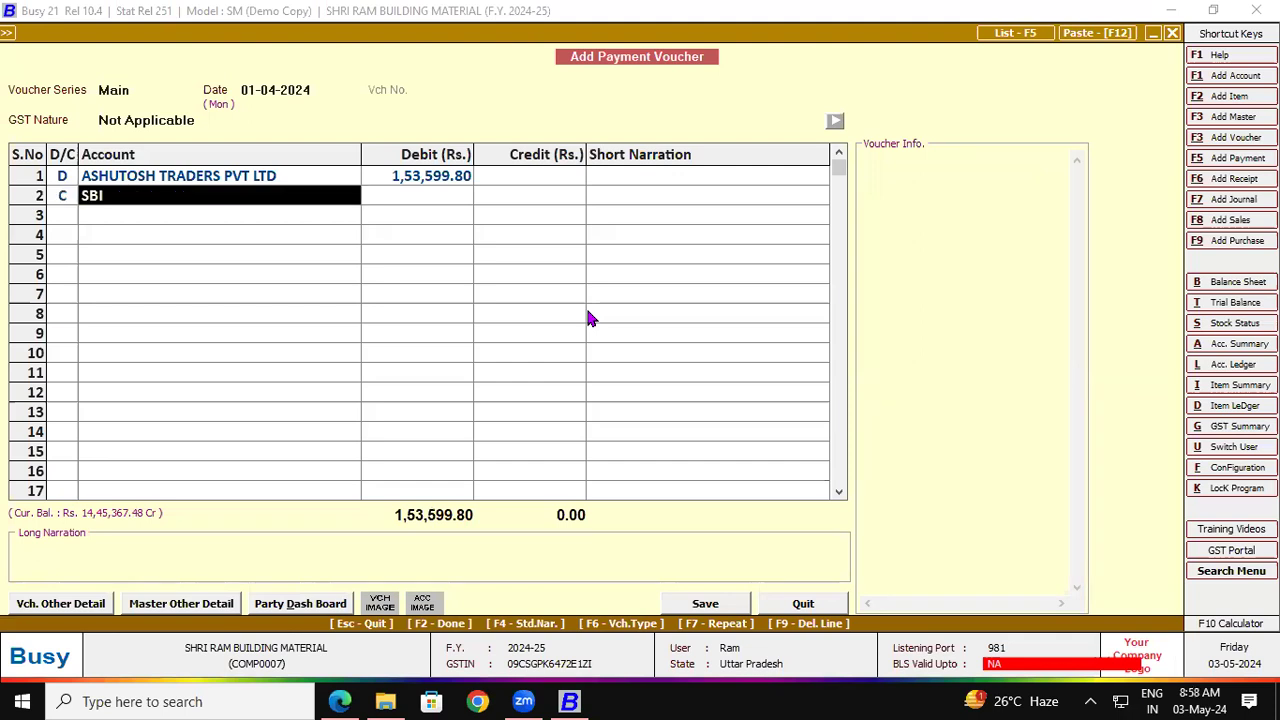
type("cASH")
key("Return")
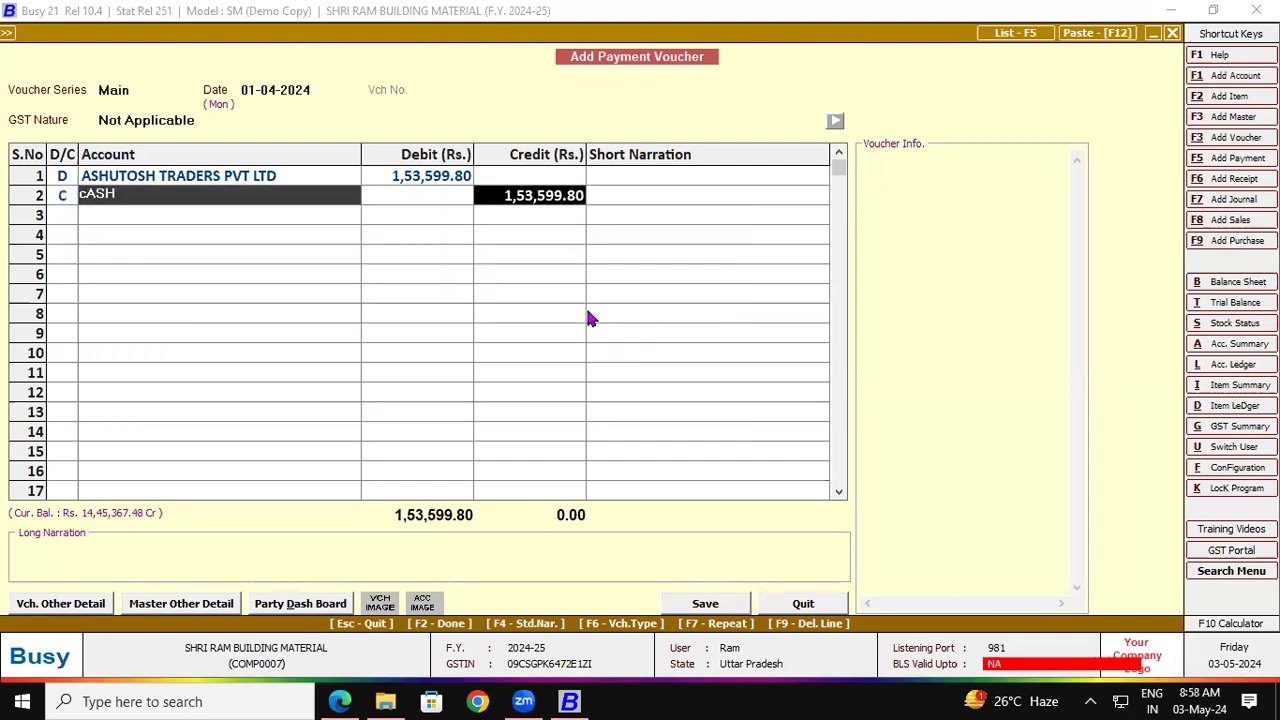
type("53000")
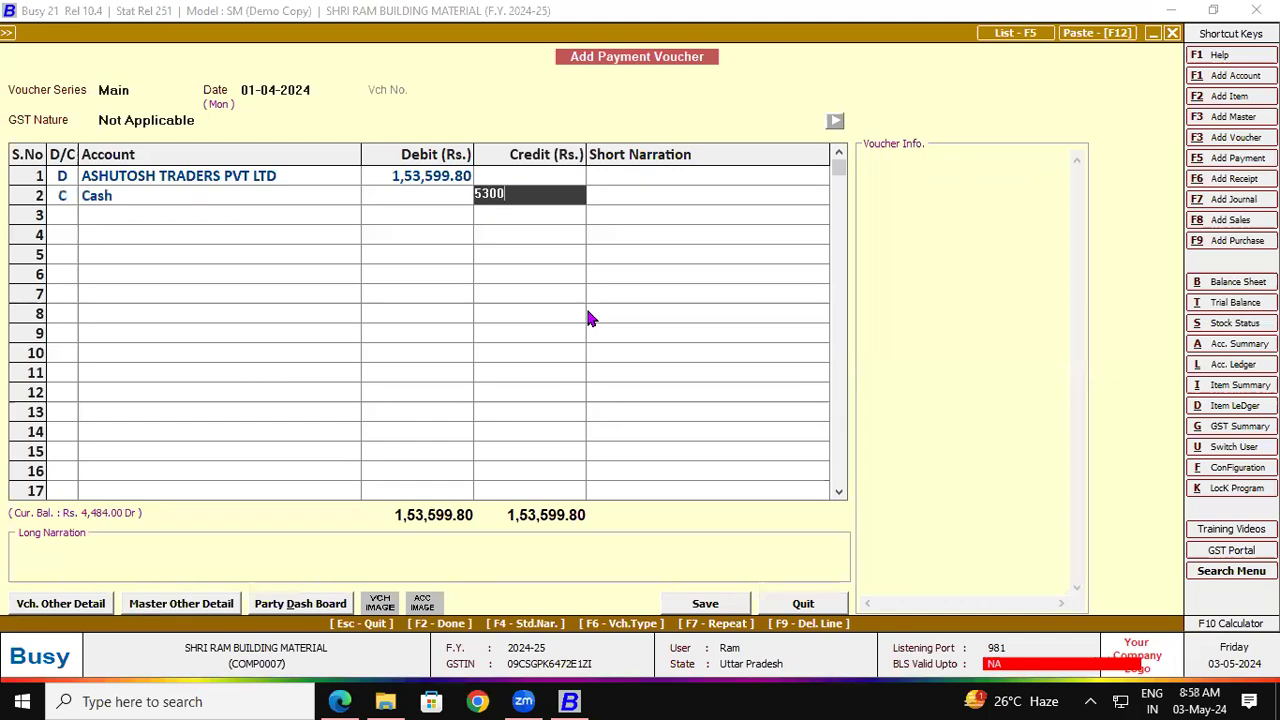
key("Return")
key("Return")
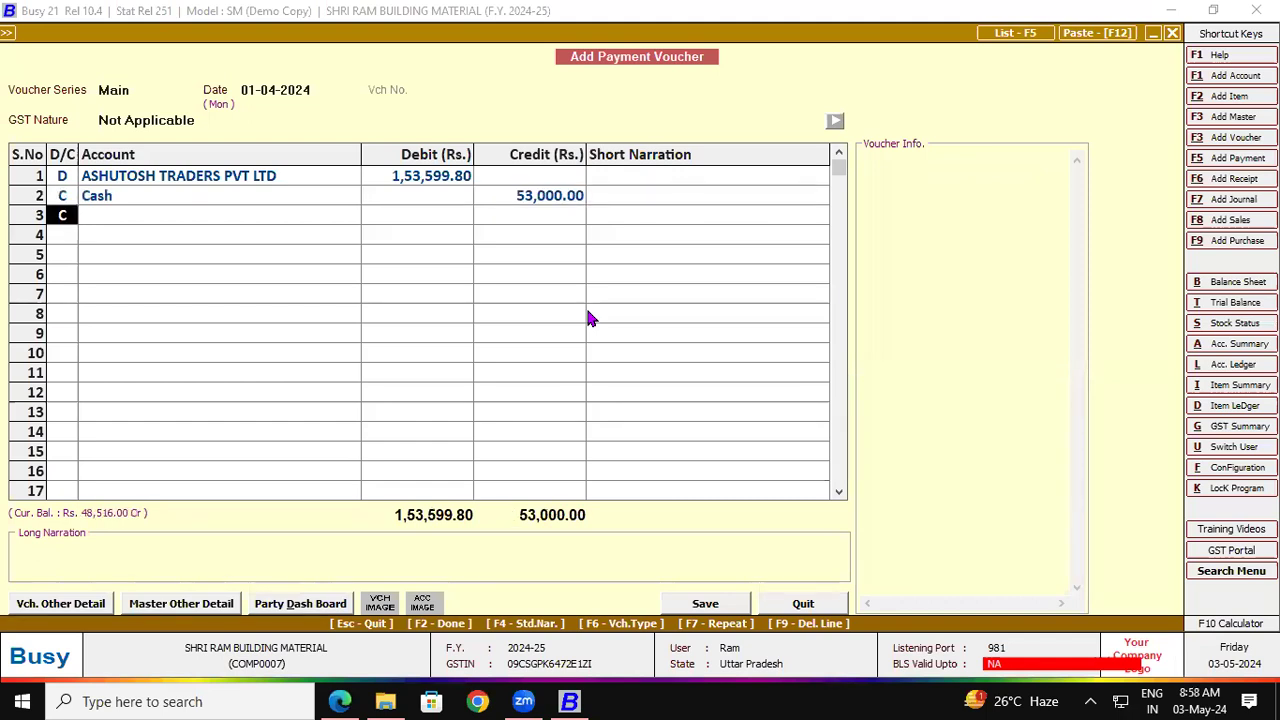
- Credit SBI with 100000 in the third row of the payment voucher
key("Return")
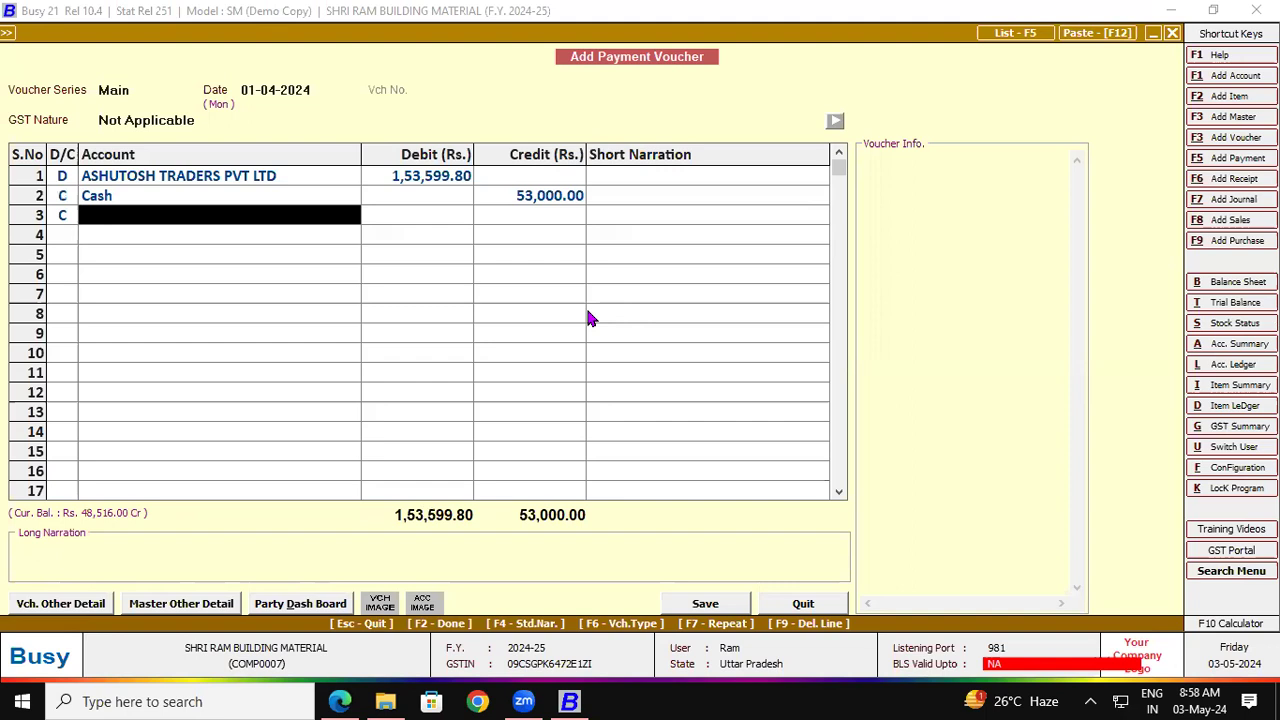
type("sbi")
key("Return")
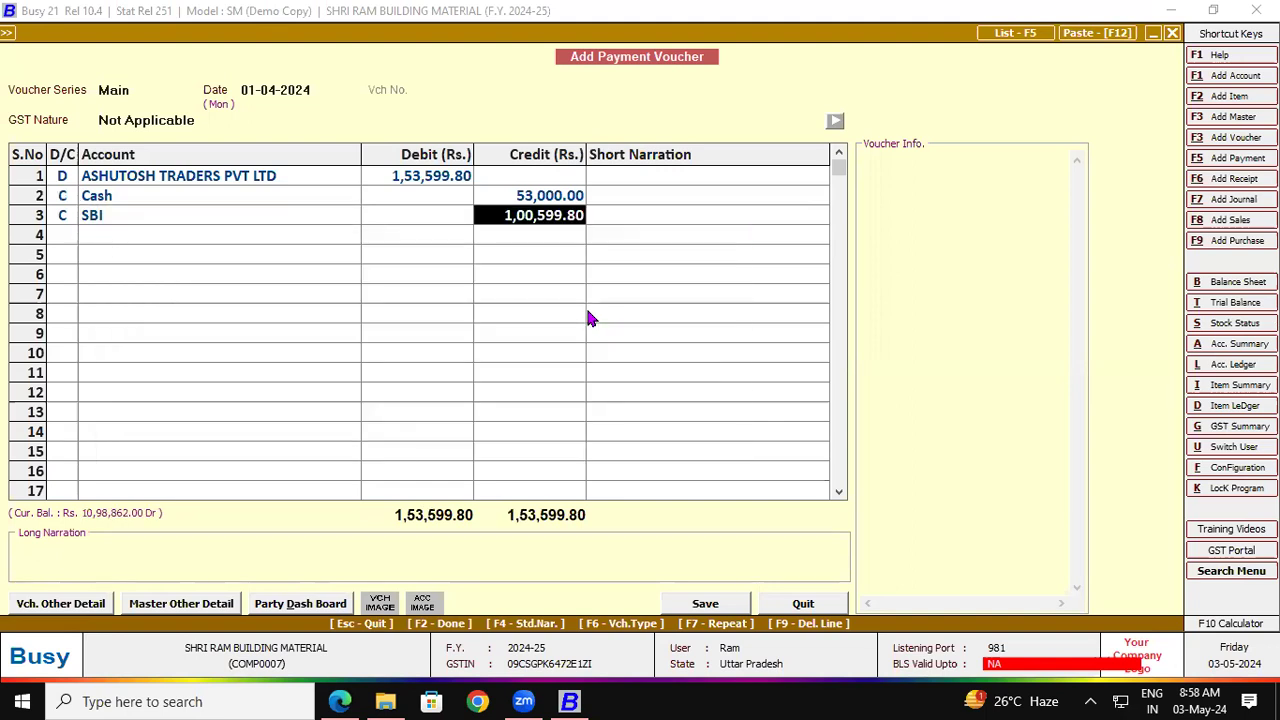
type("1000000")
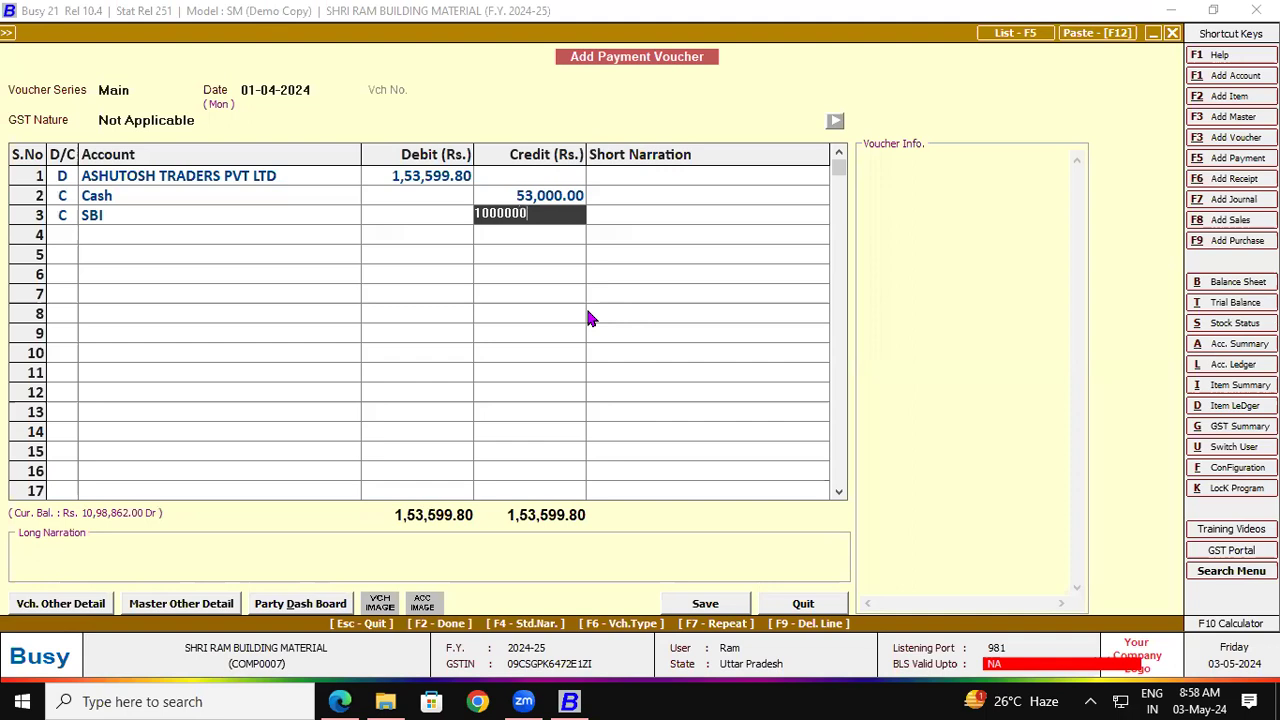
key("Return")
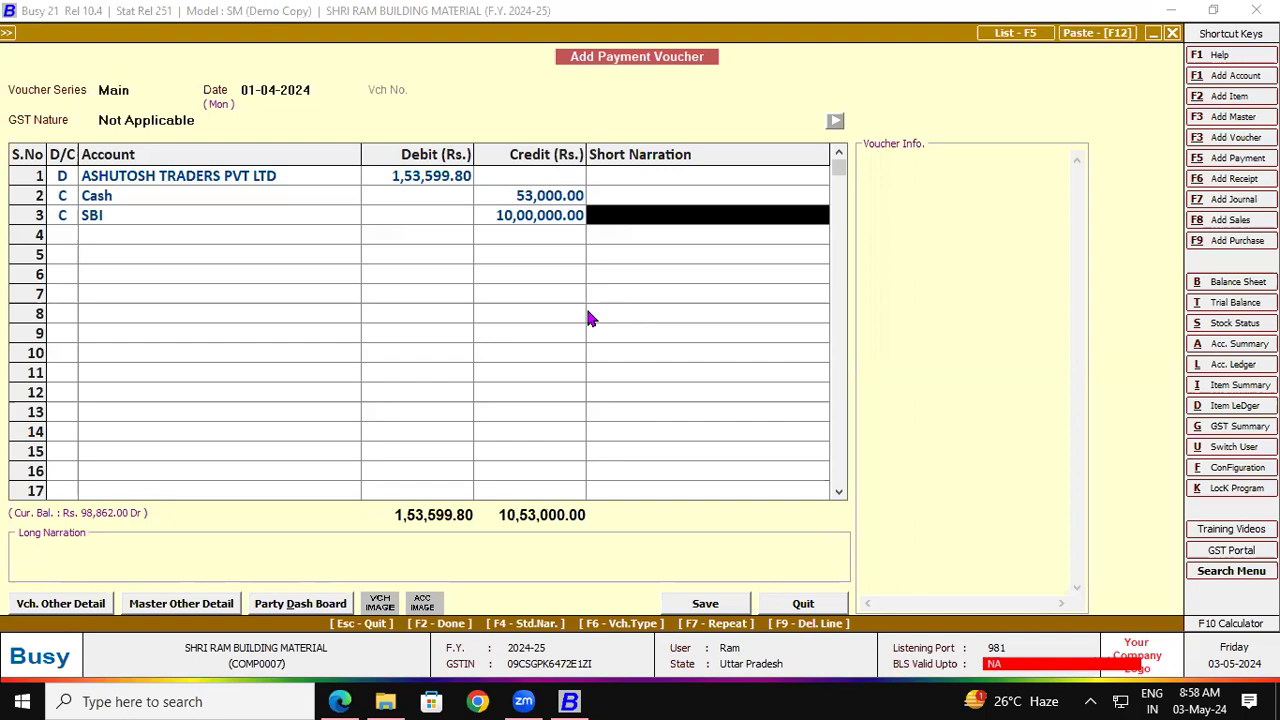
key("shift+Tab")
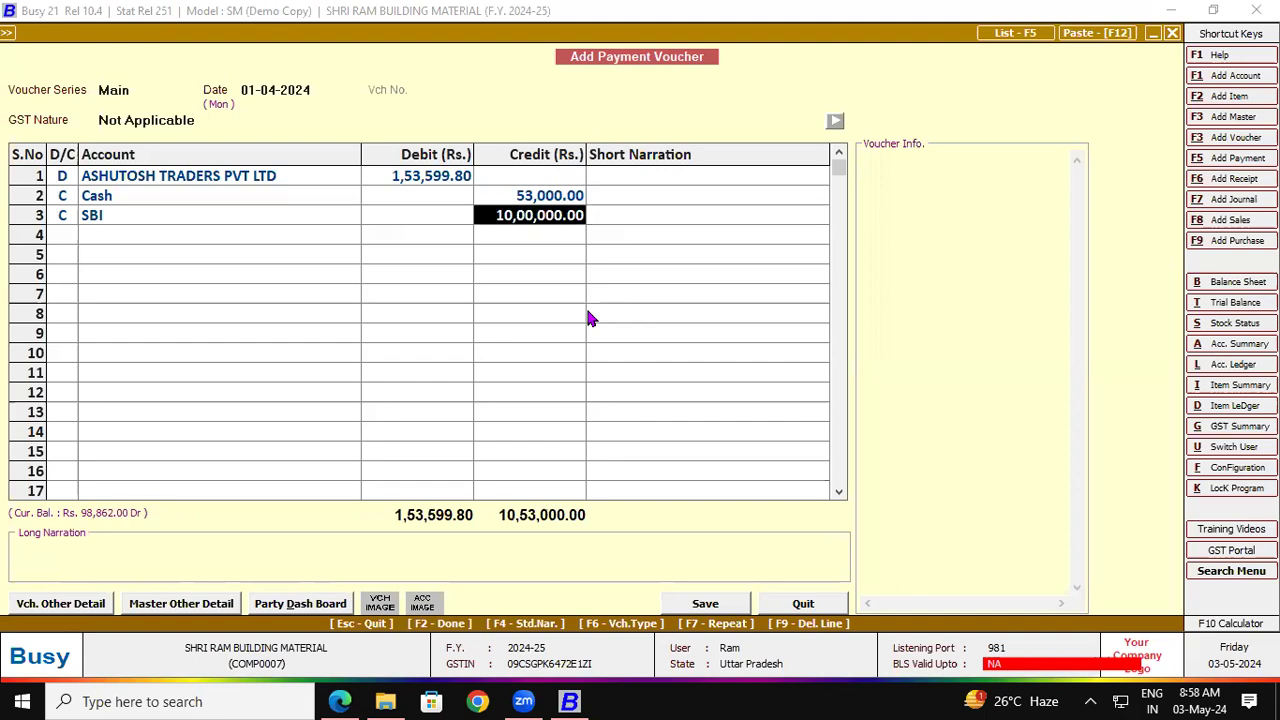
type("100000")
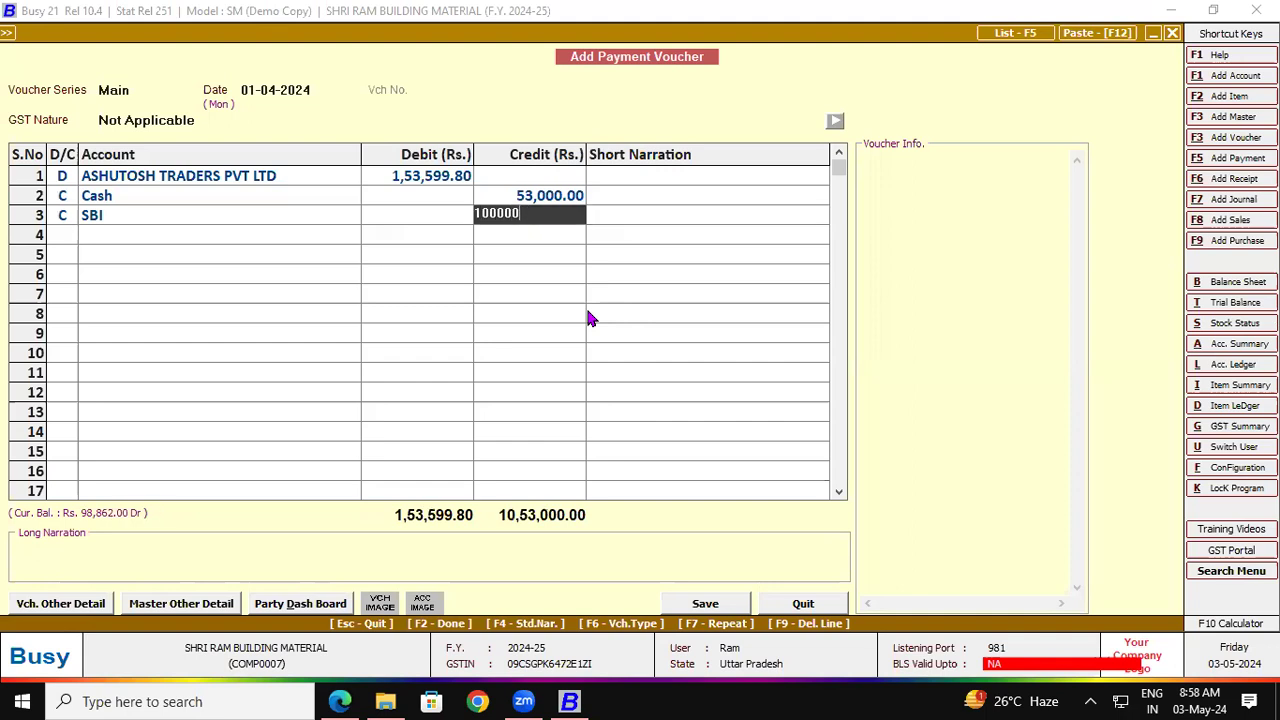
key("Return")
key("Return")
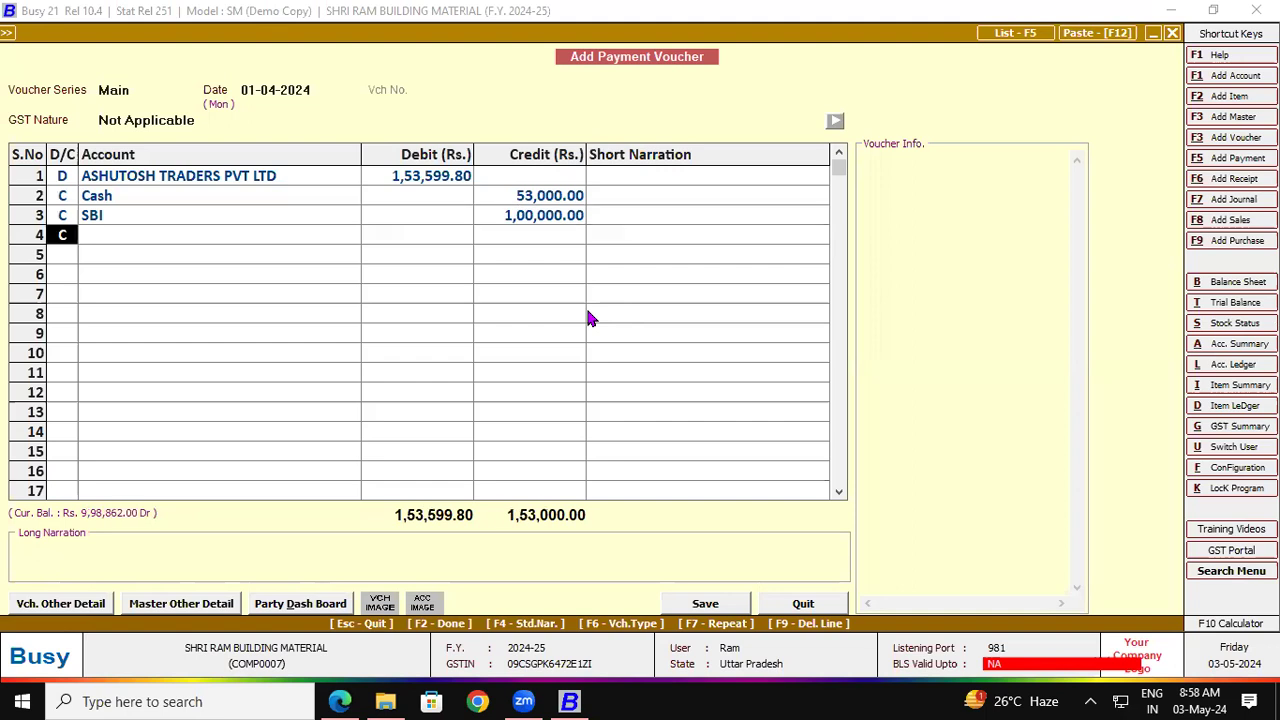
- Search the account list for "di" in the fourth credit row and clear the search text
key("Return")
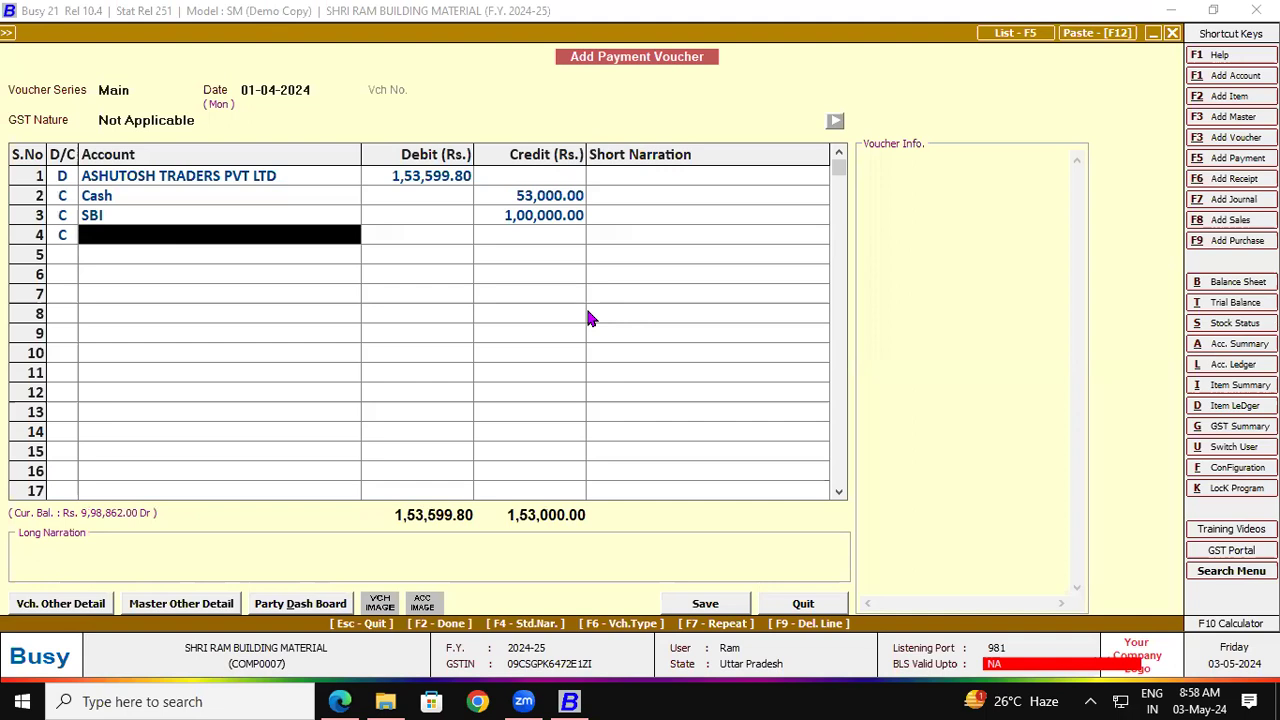
type("di")
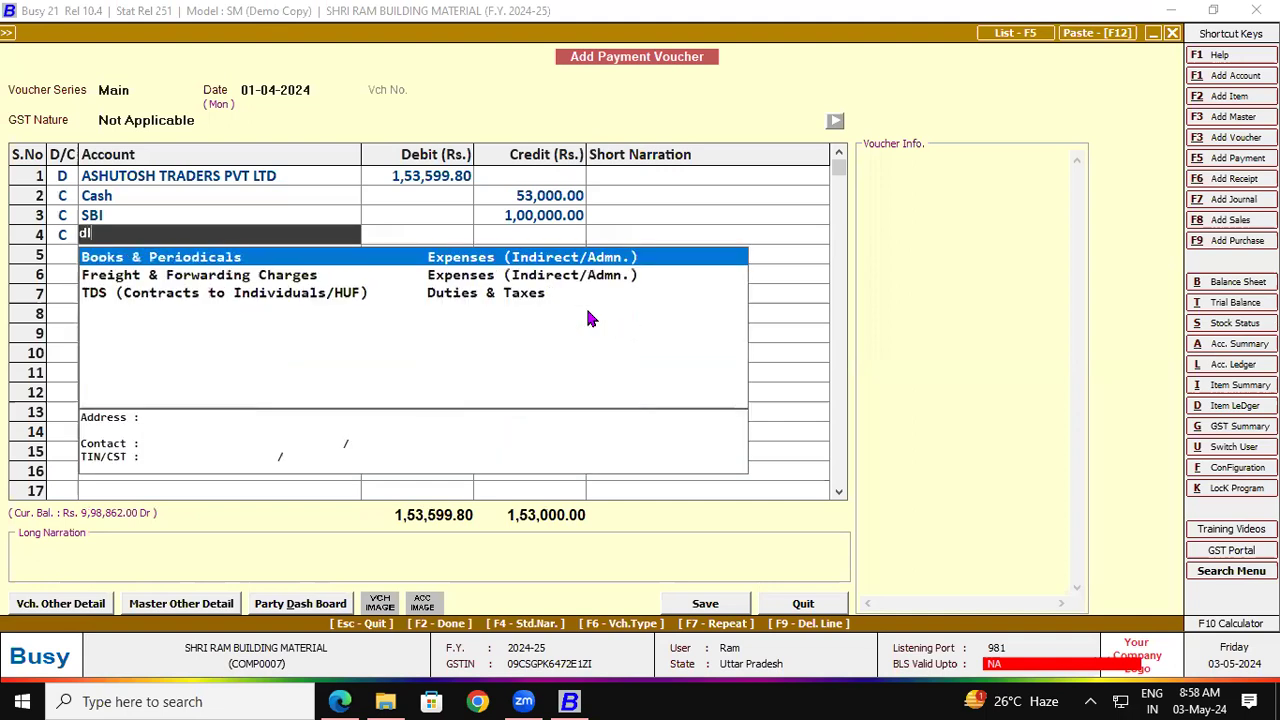
key("BackSpace")
key("BackSpace")
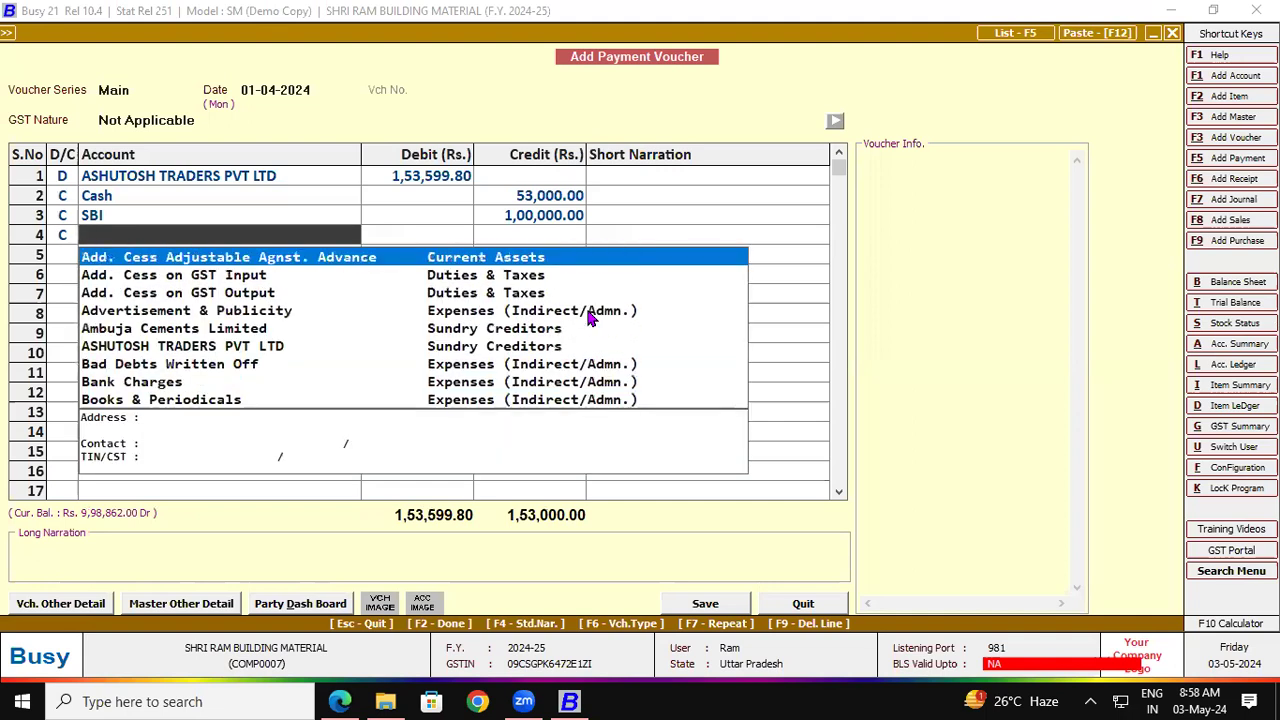
- Create a Discount Received account in the Income (Indirect) group and credit it with 599.80 in the fourth row
key("F3")
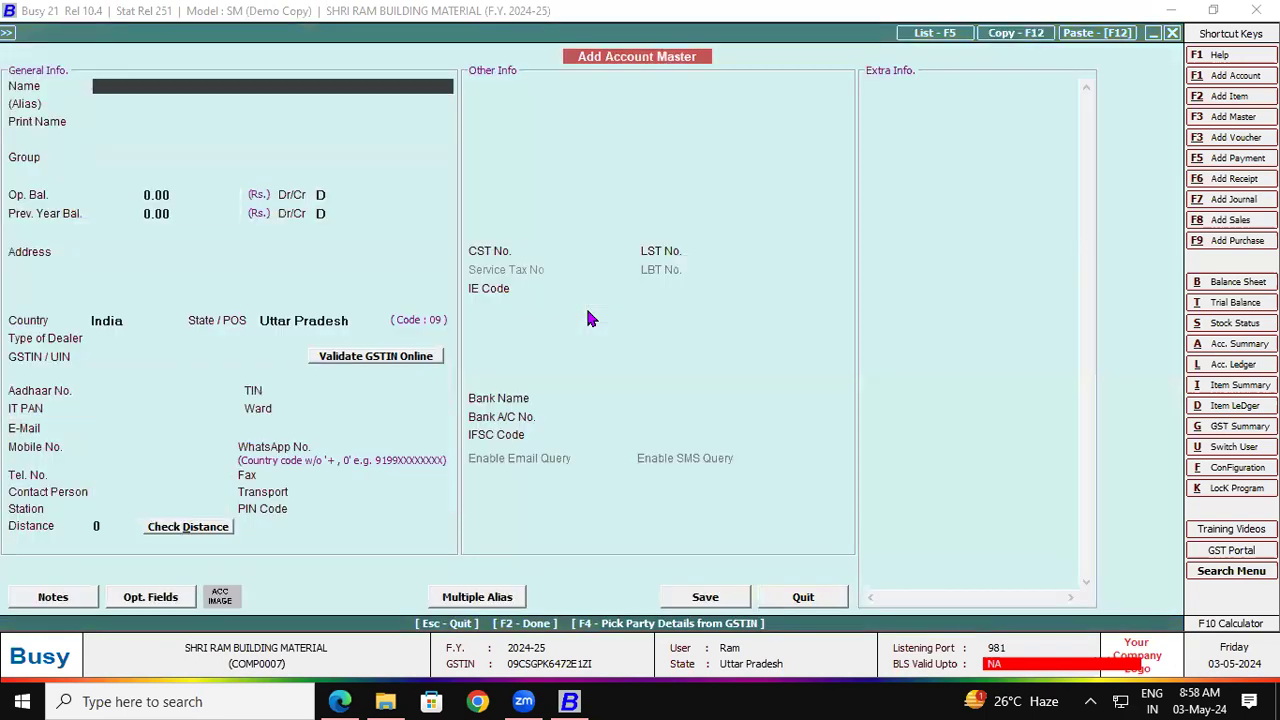
type("Discount Received")
key("Return")
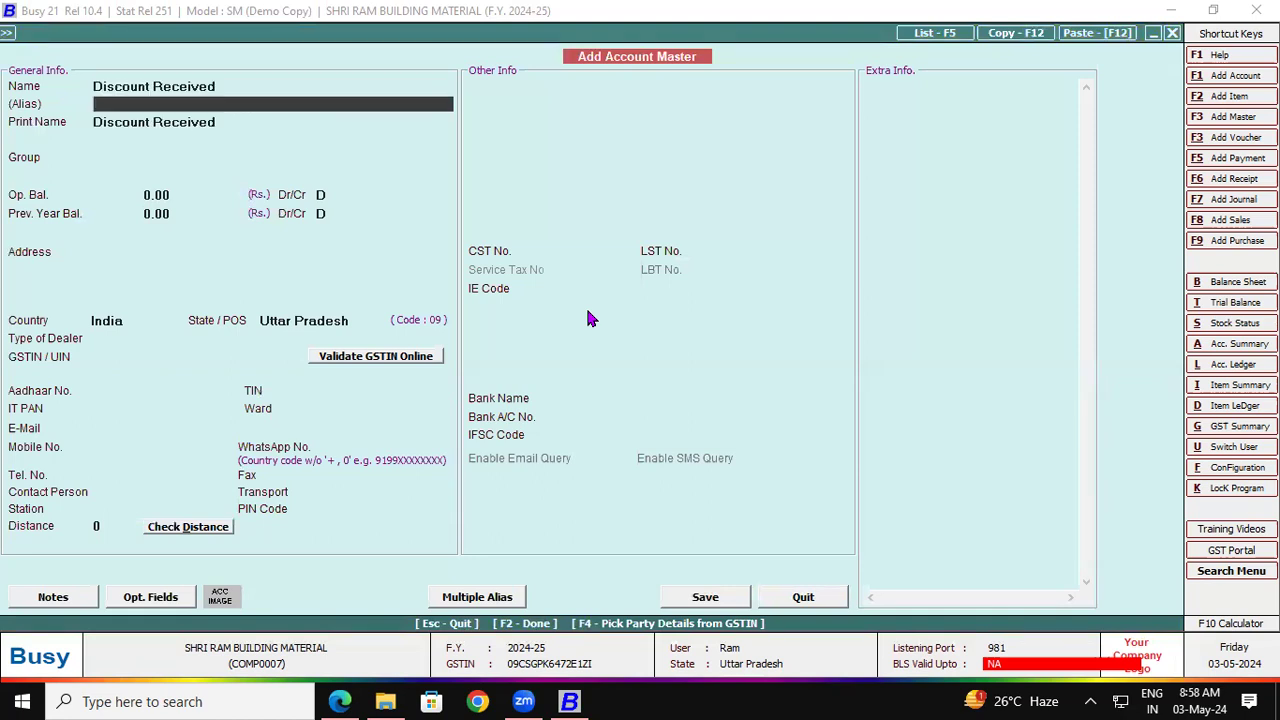
key("Return")
key("Return")
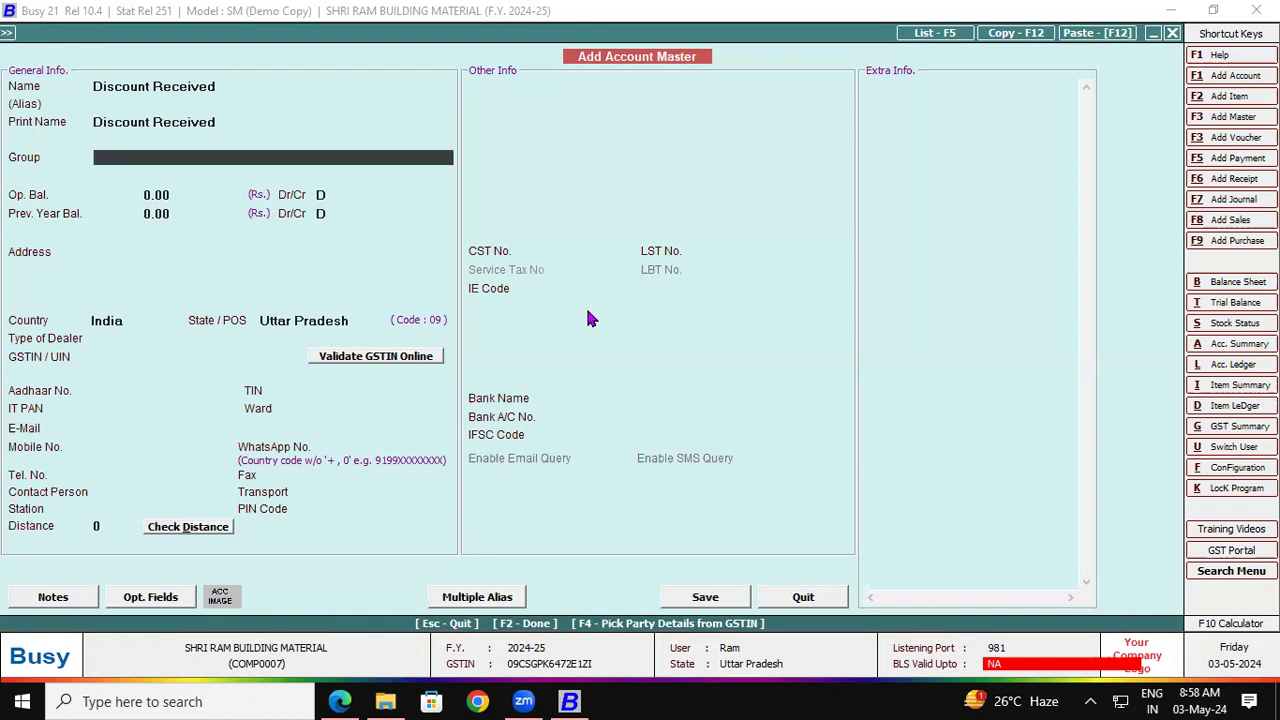
type("in")
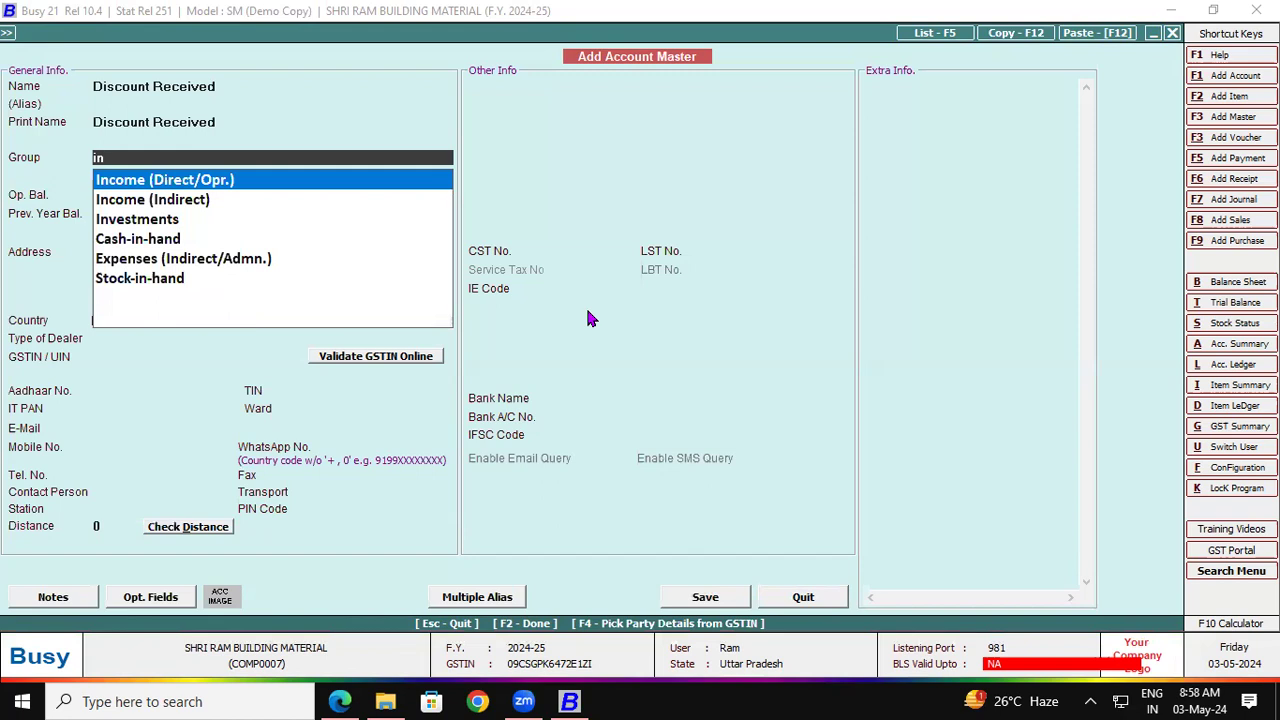
key("Down")
key("Return")
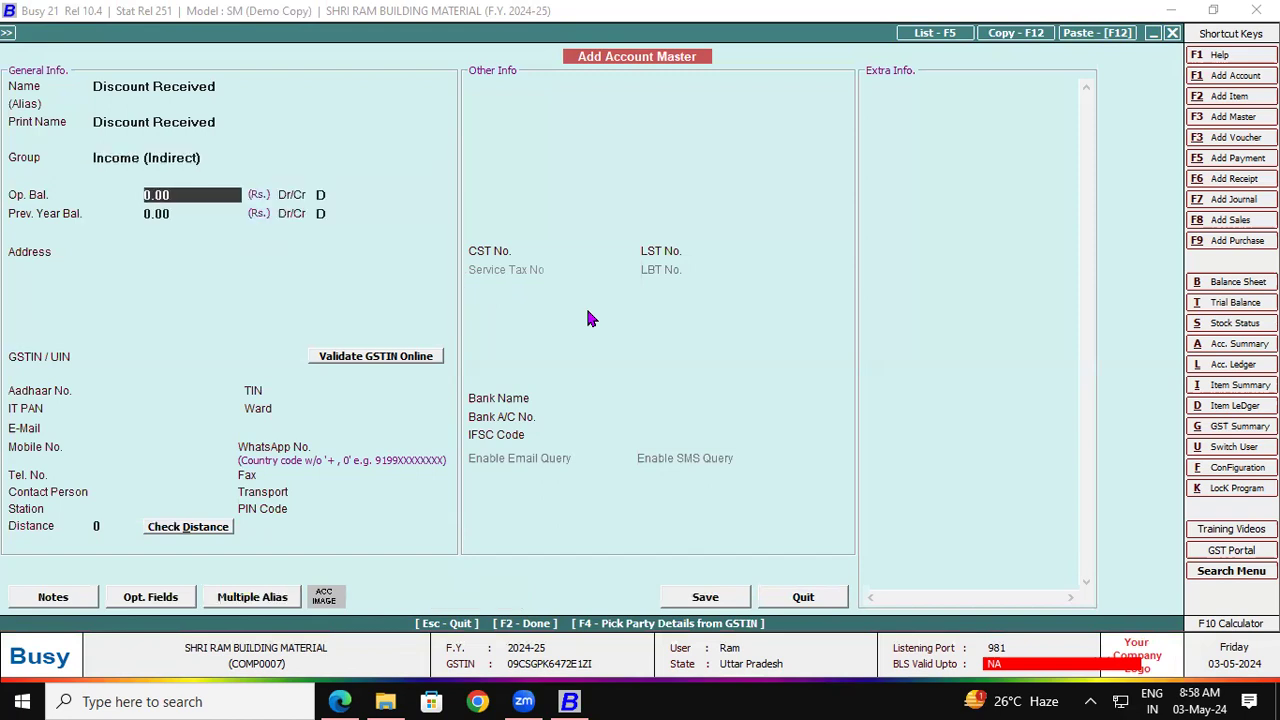
key("F2")
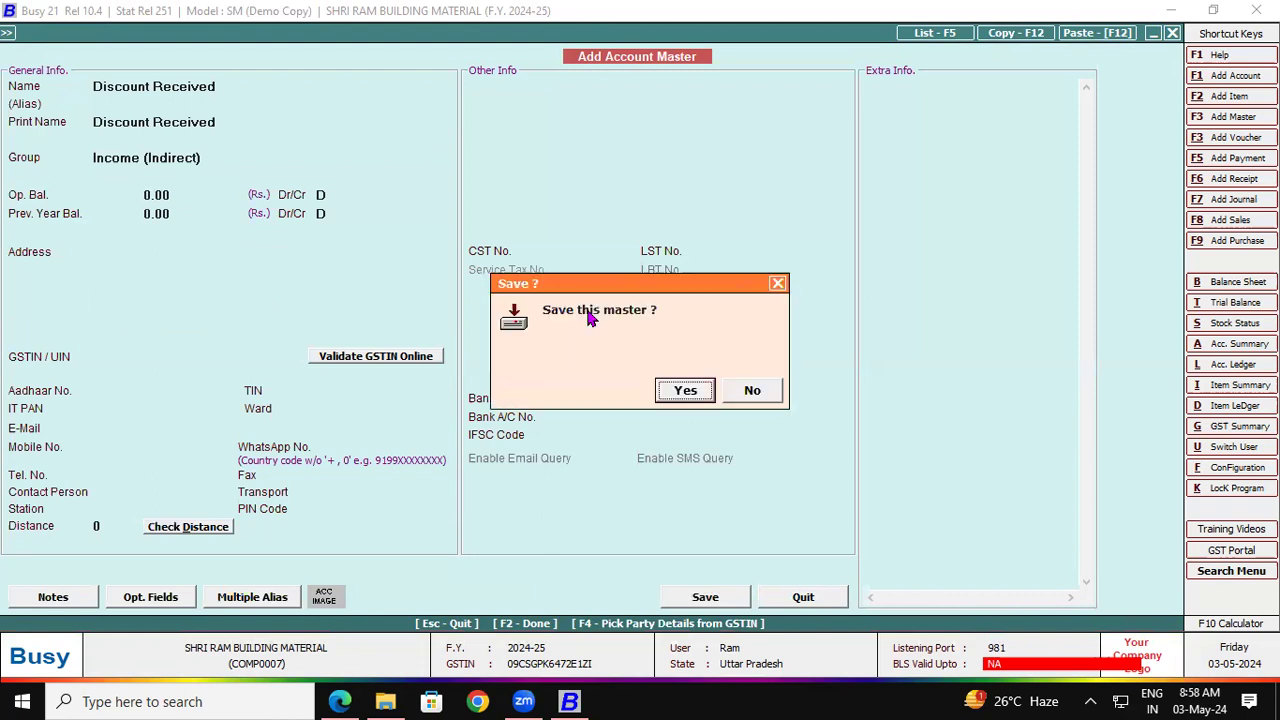
key("Return")
key("Return")
key("Return")
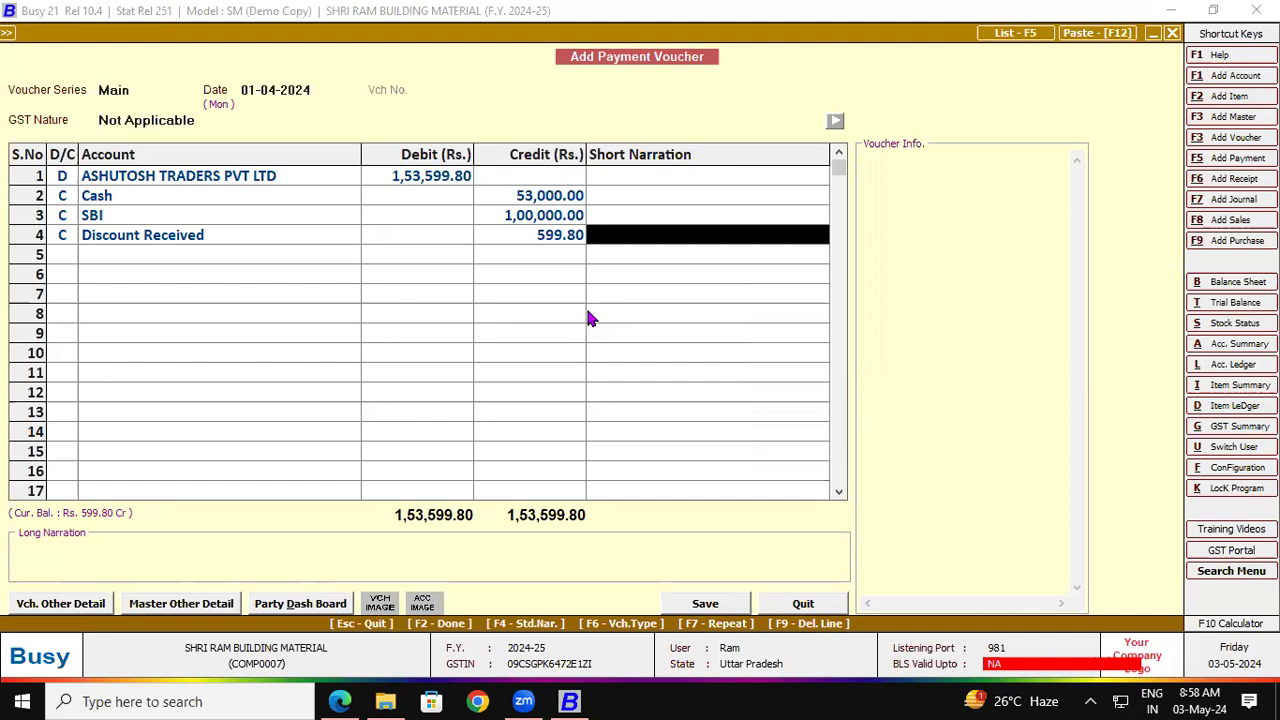
- Review the voucher's four account rows and the credit amount for Discount Received
left_click(130, 182)
left_click(108, 199)
left_click(100, 222)
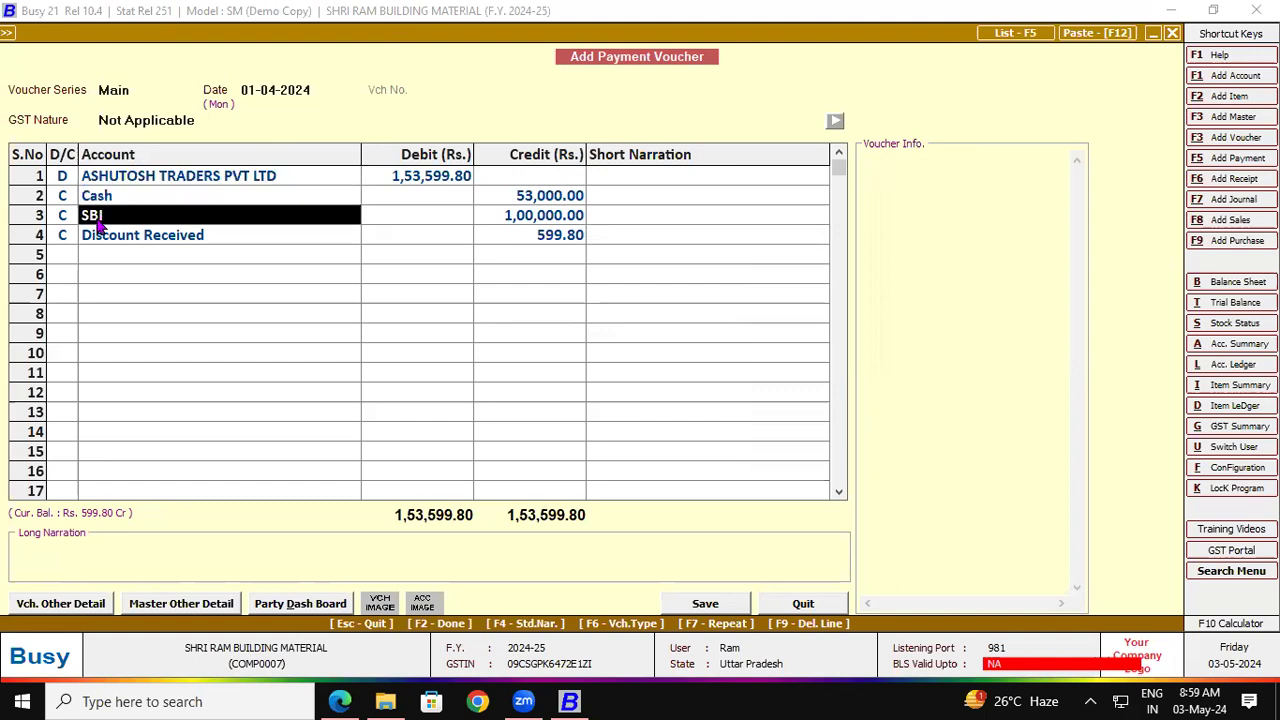
left_click(100, 241)
left_click(578, 247)
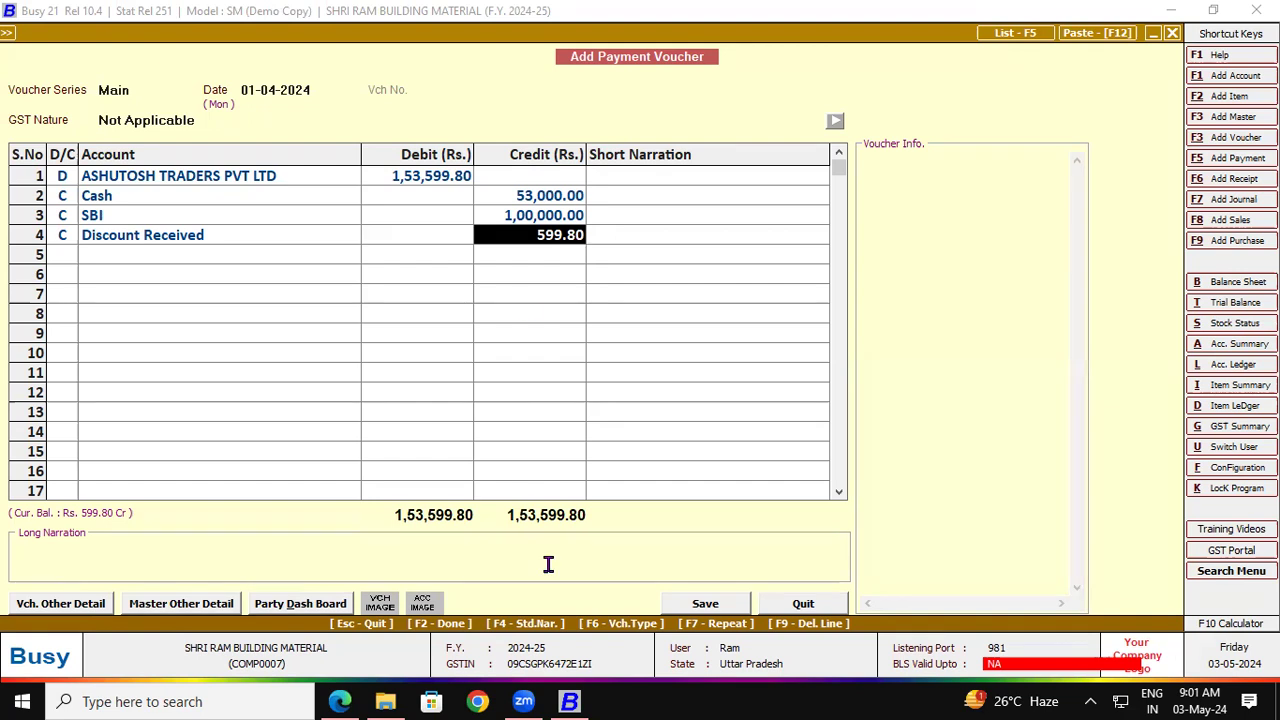
- Save the payment voucher and switch to the Busy Notes PDF in Edge
left_click(677, 604)
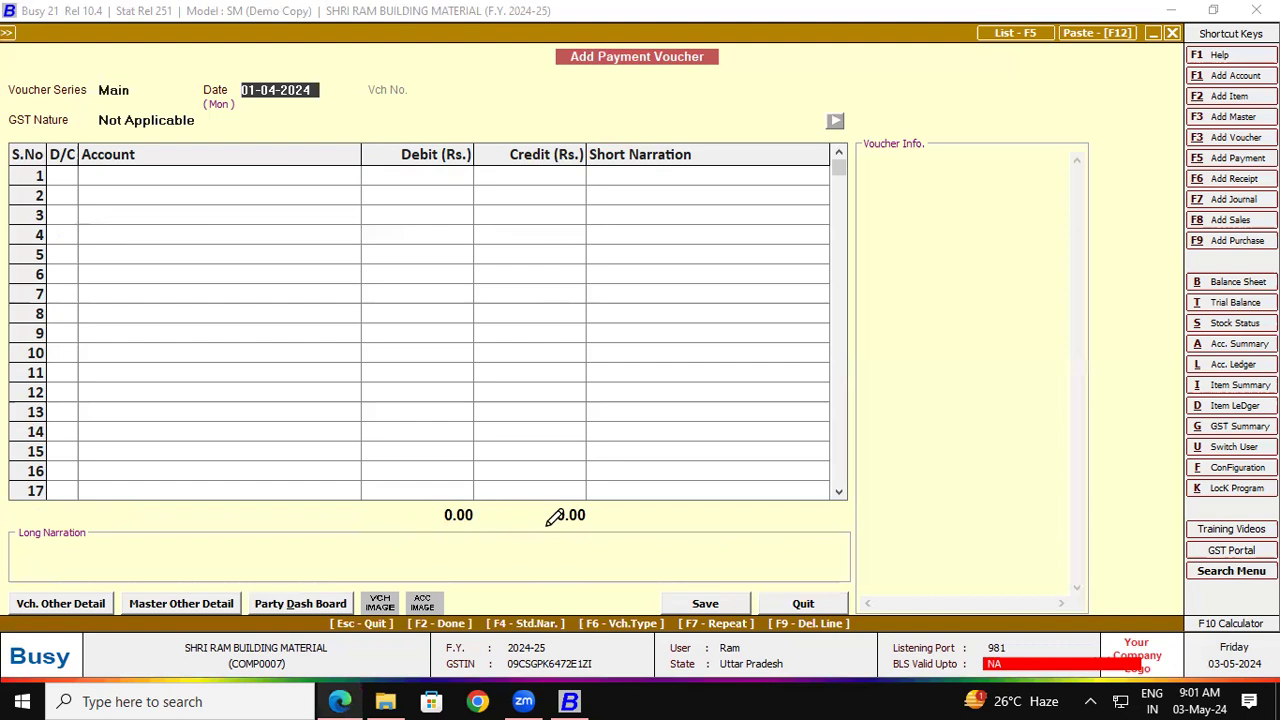
key("alt+Tab")
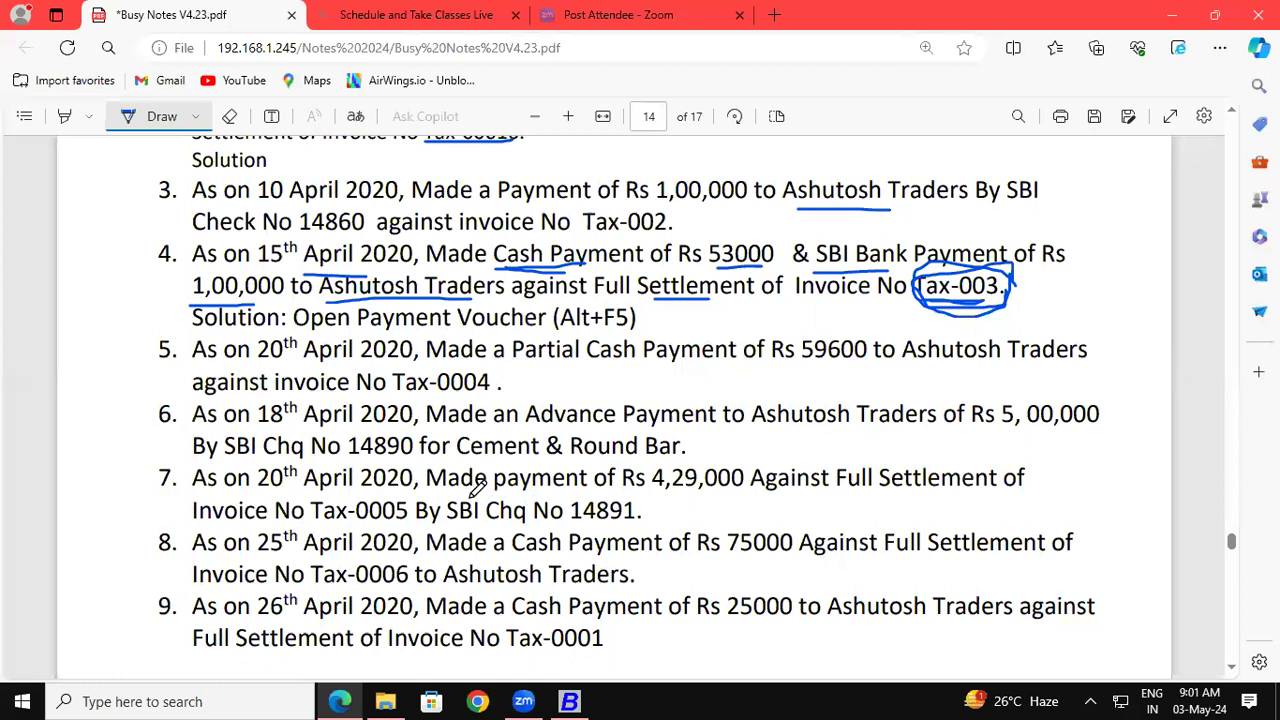
- Underline the payment, invoice number, SBI Chq and Against wording in transaction 7, circle 4,29,000, and underline Ashutosh Traders in transaction 8
left_click_drag(650, 491, 740, 491)
left_click_drag(313, 520, 410, 520)
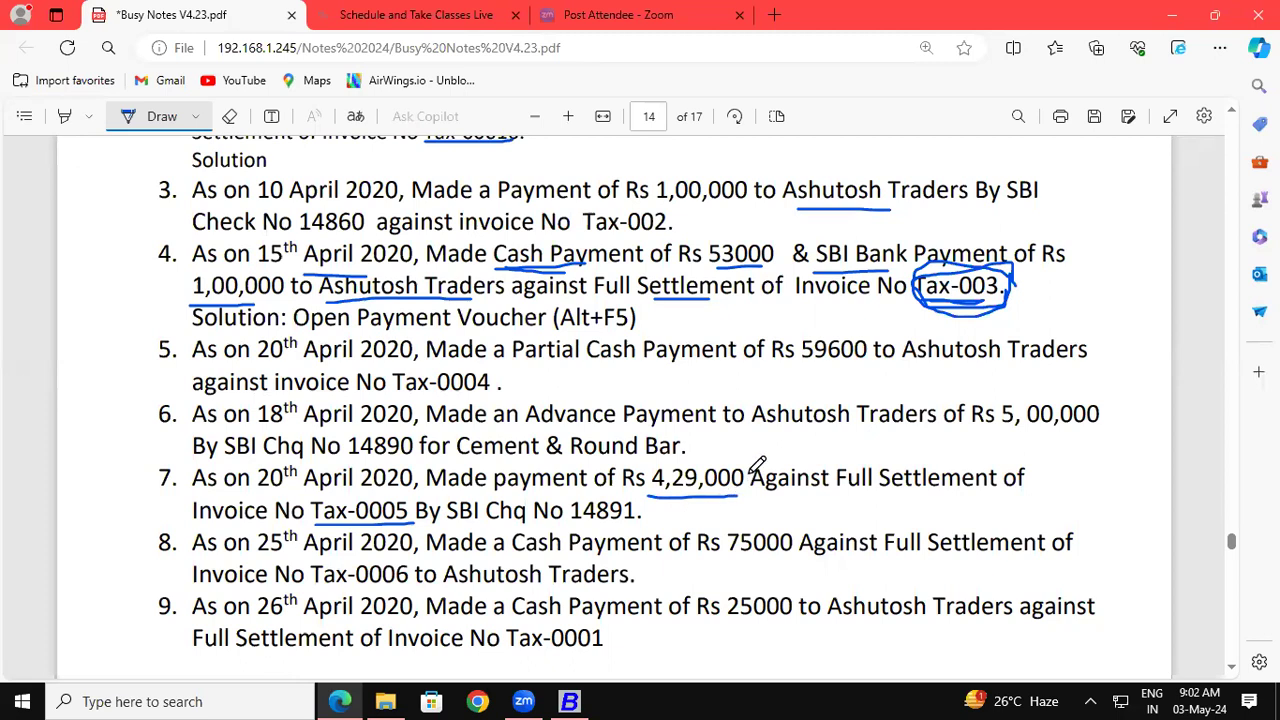
mouse_move(748, 455)
left_mouse_down()
mouse_move(665, 428)
mouse_move(655, 475)
mouse_move(742, 494)
mouse_move(760, 470)
mouse_move(750, 456)
left_mouse_up()
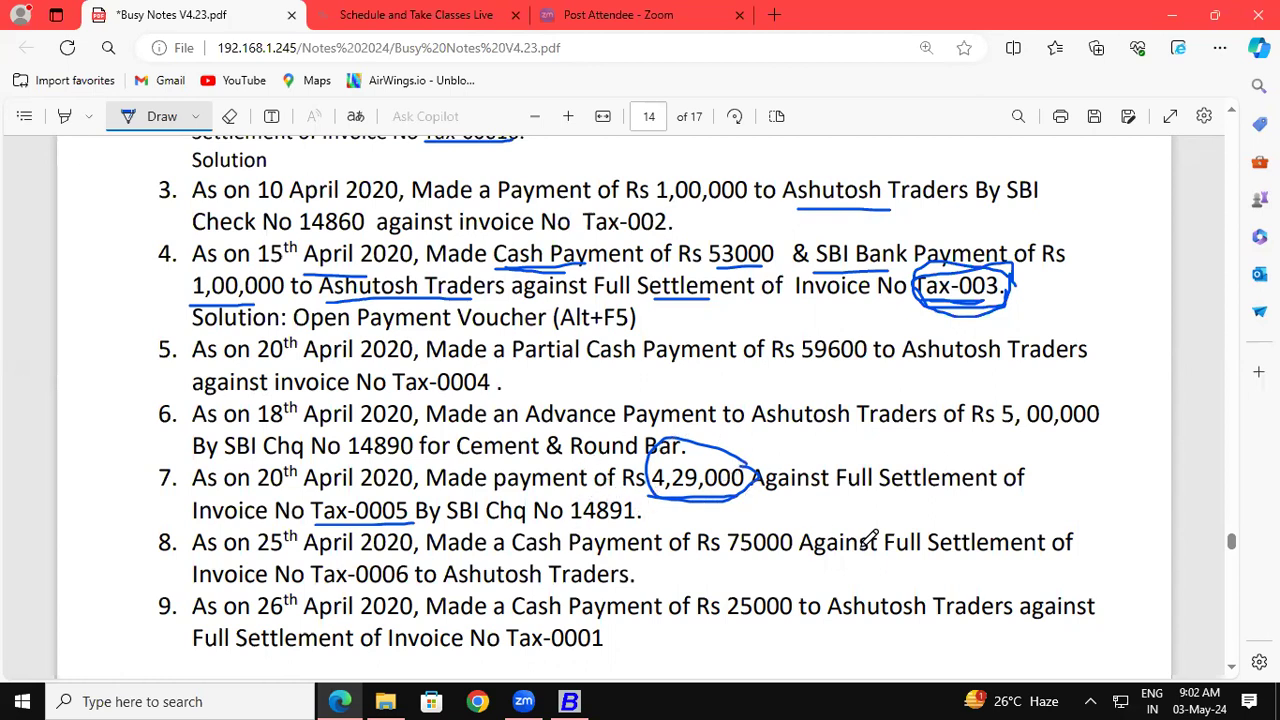
left_click_drag(495, 490, 600, 489)
left_click_drag(448, 523, 530, 522)
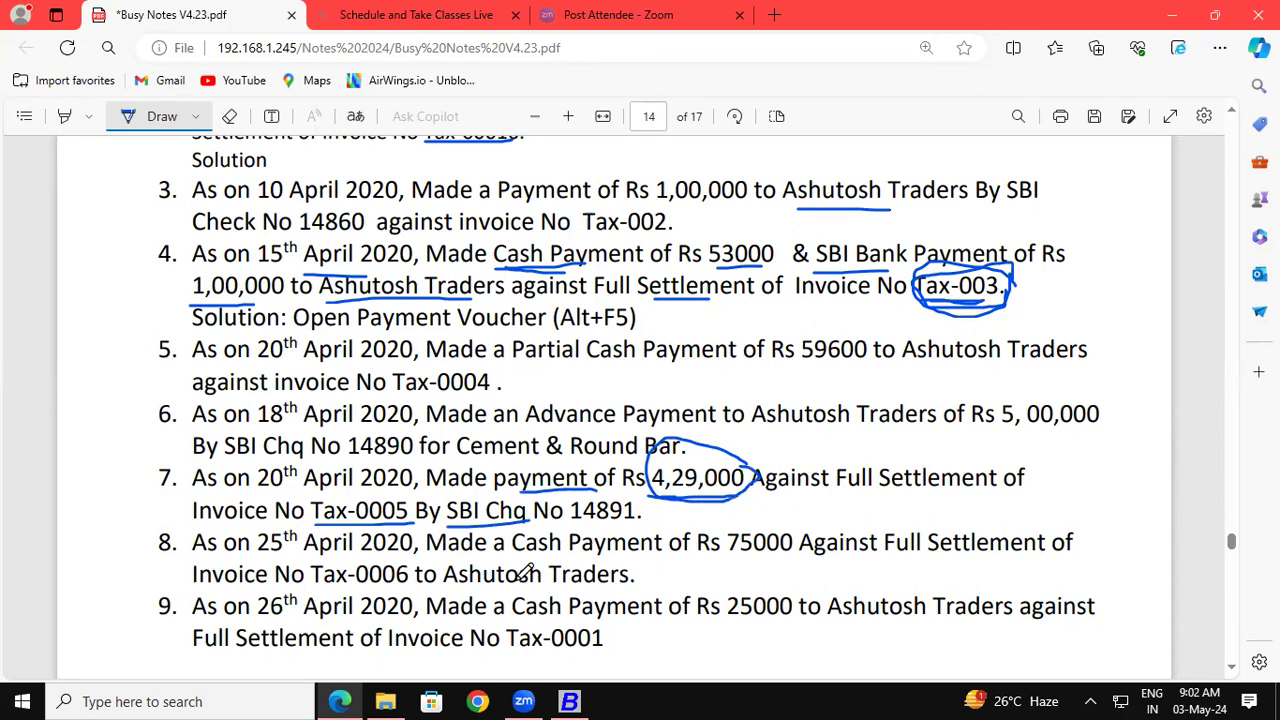
left_click_drag(446, 587, 594, 568)
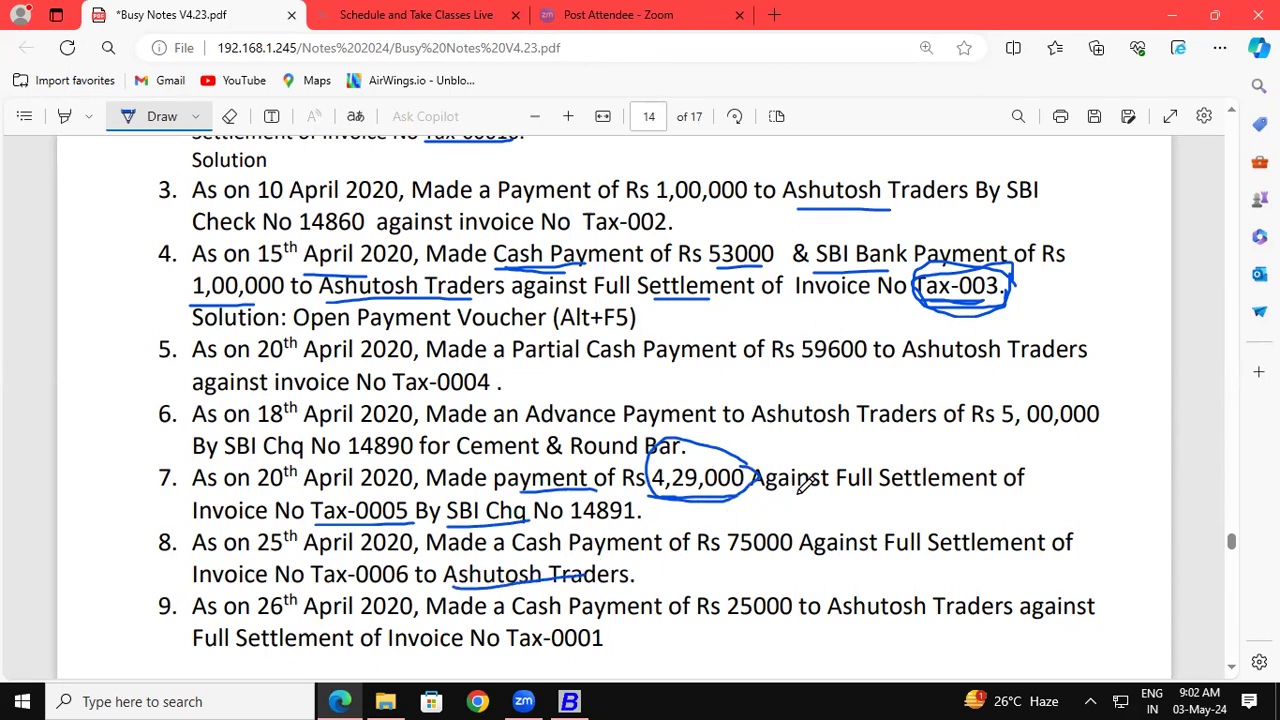
left_click_drag(752, 490, 850, 486)
- Draw a bracket beside transactions 8 and 9 to group them
scroll(804, 543, "down", 1)
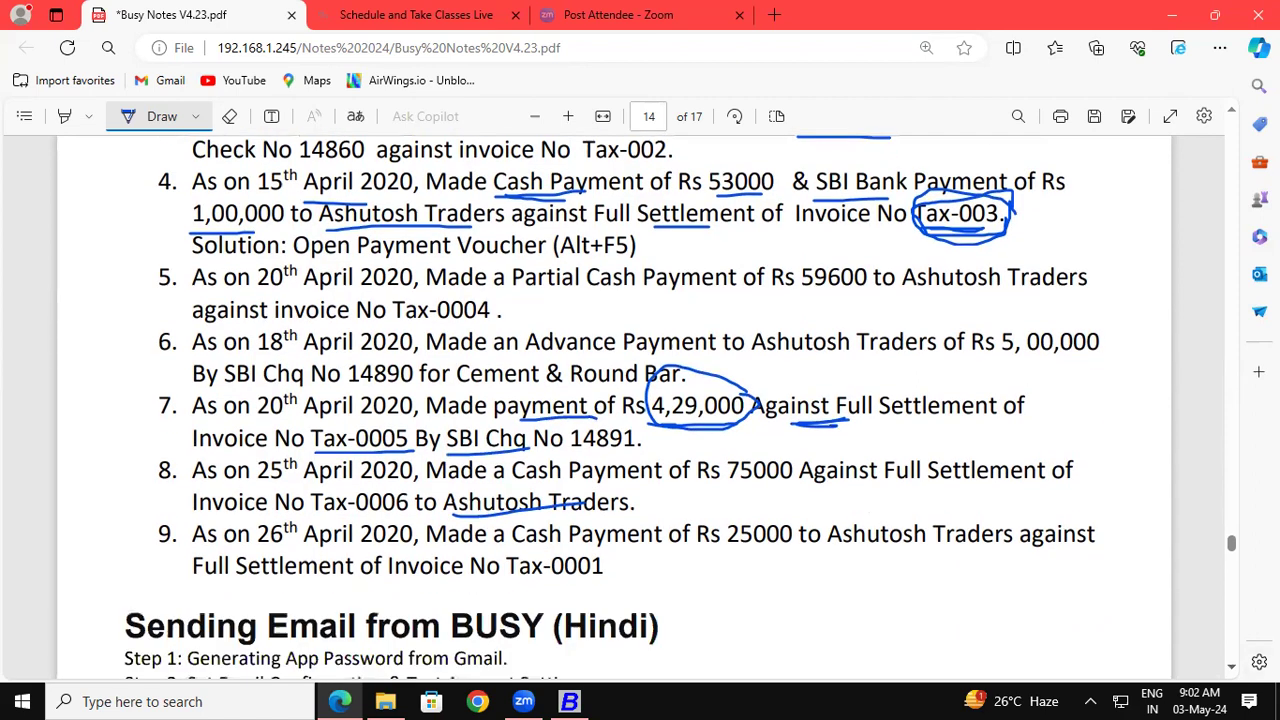
left_click(1230, 110)
mouse_move(150, 527)
left_mouse_down()
mouse_move(134, 530)
mouse_move(140, 624)
mouse_move(160, 631)
left_mouse_up()
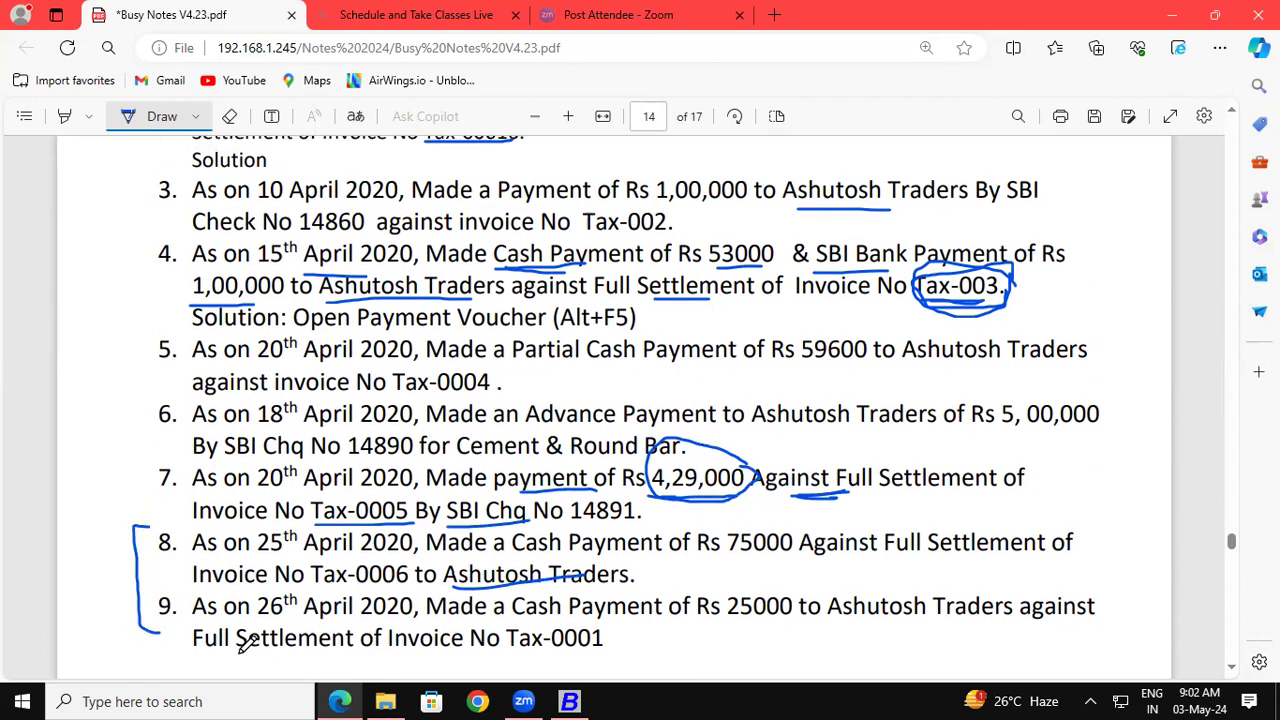
- Erase the ink marks from transactions 3 to 9 in the notes
left_click(229, 116)
mouse_move(624, 537)
left_mouse_down()
mouse_move(558, 431)
mouse_move(586, 518)
left_mouse_up()
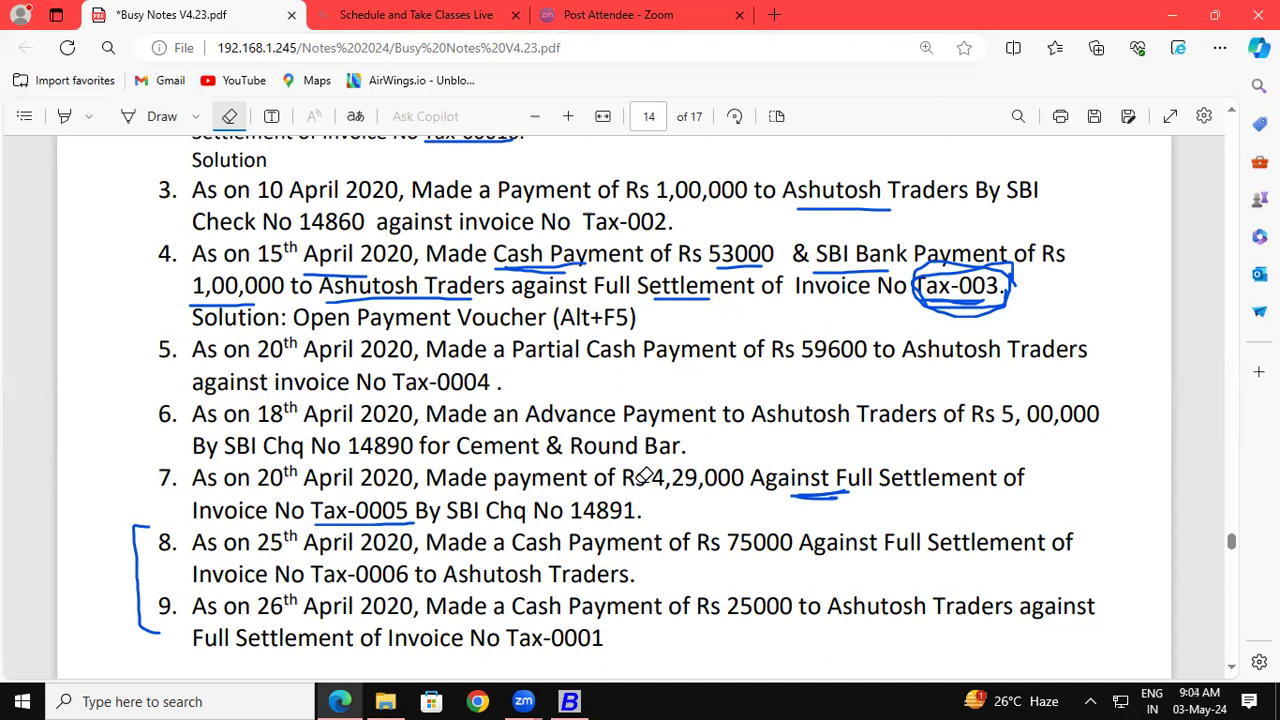
left_click_drag(454, 265, 348, 563)
mouse_move(203, 366)
left_mouse_down()
mouse_move(160, 585)
mouse_move(214, 458)
mouse_move(341, 315)
mouse_move(510, 252)
mouse_move(832, 267)
mouse_move(897, 425)
mouse_move(815, 497)
mouse_move(832, 456)
mouse_move(838, 188)
left_mouse_up()
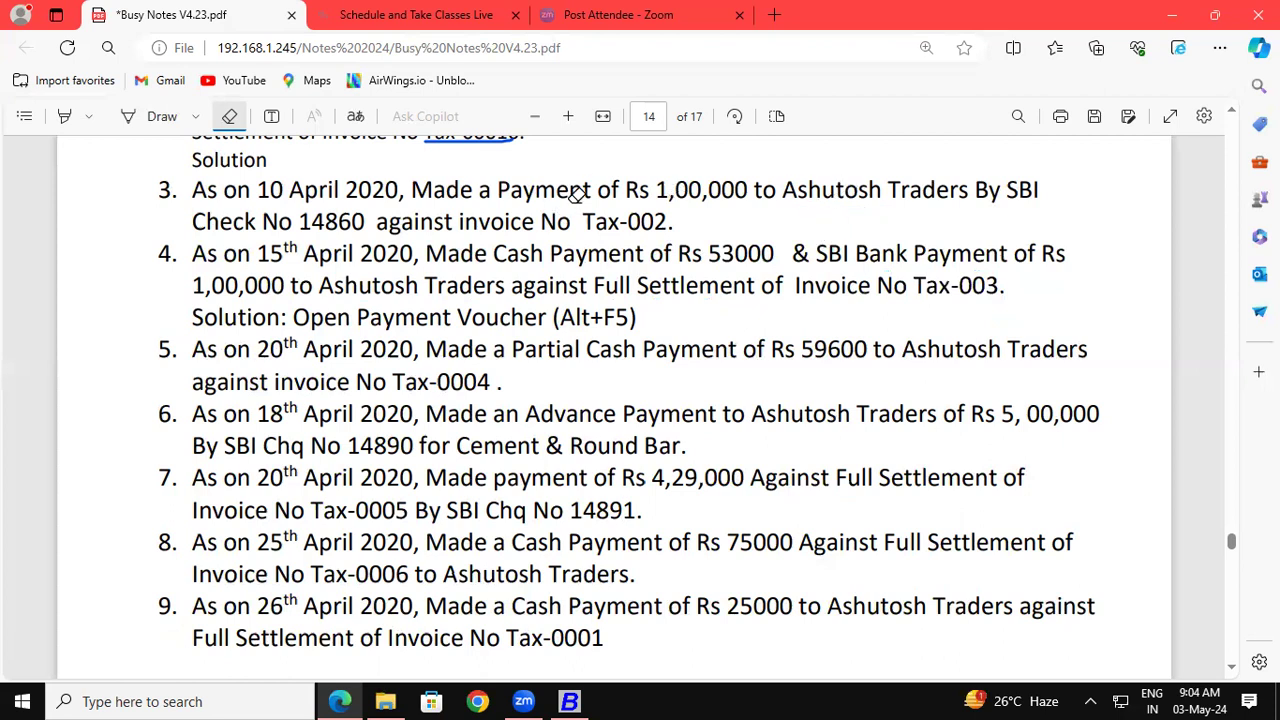